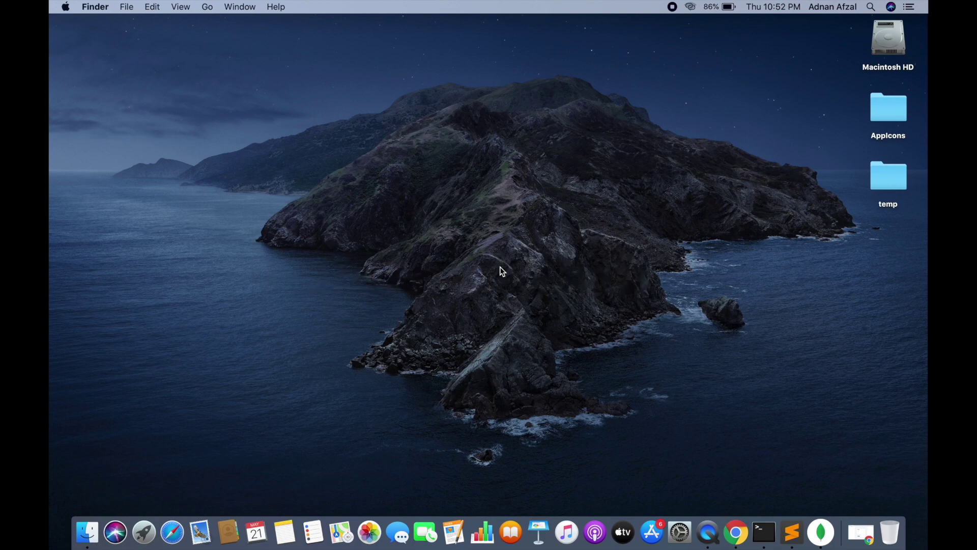
# Register a new Winku account from saved name, user name and email suggestions, plus a password
pyautogui.click(859, 530)
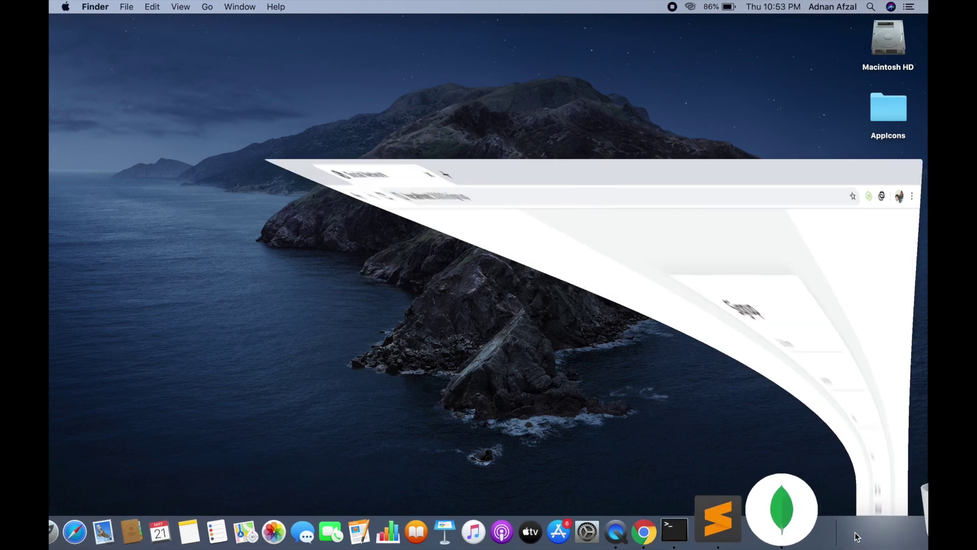
pyautogui.click(415, 205)
pyautogui.write('Ad')
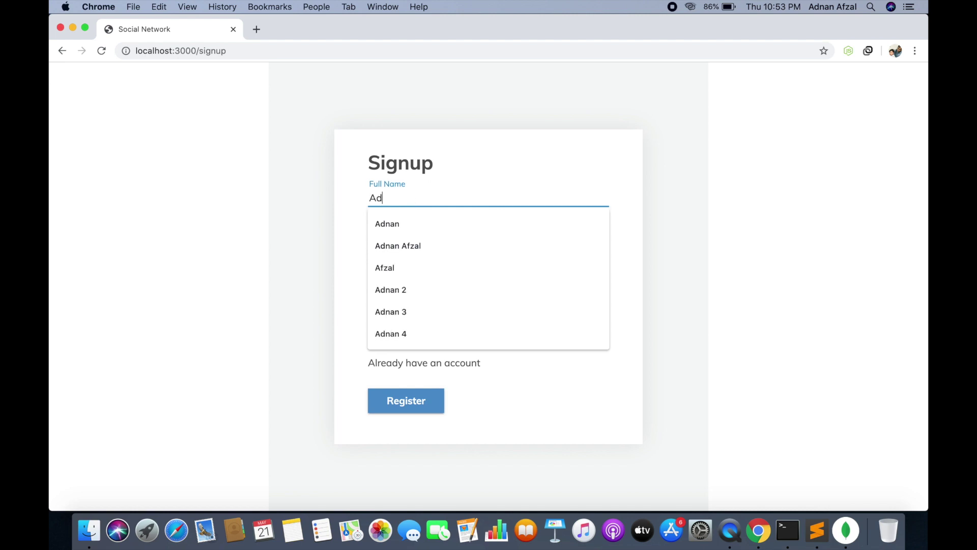
pyautogui.click(404, 243)
pyautogui.click(405, 243)
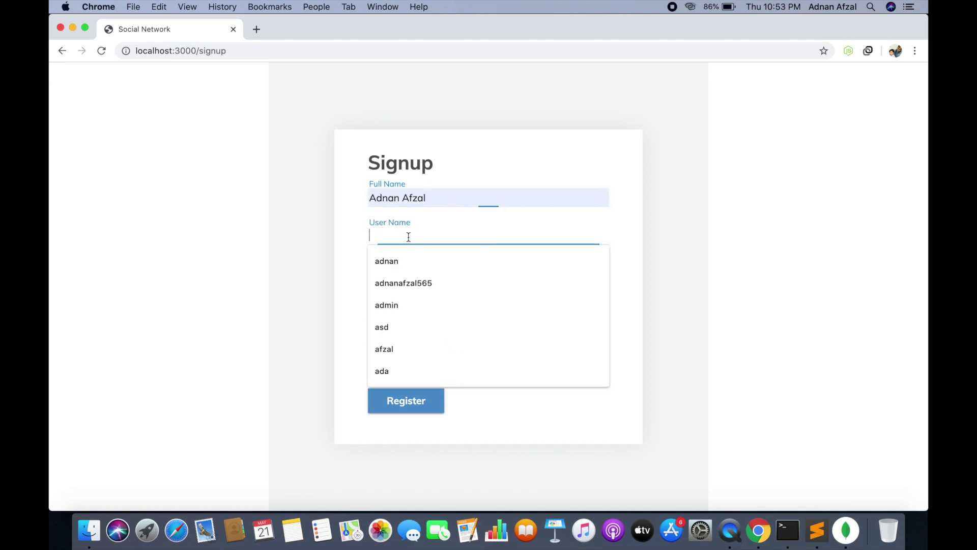
pyautogui.click(417, 283)
pyautogui.click(411, 276)
pyautogui.click(411, 299)
pyautogui.click(410, 311)
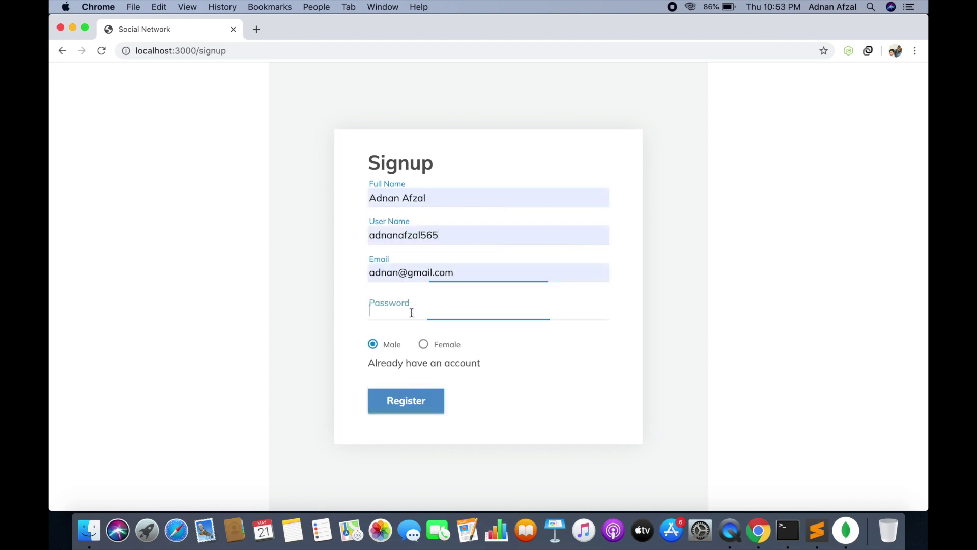
pyautogui.write('12345')
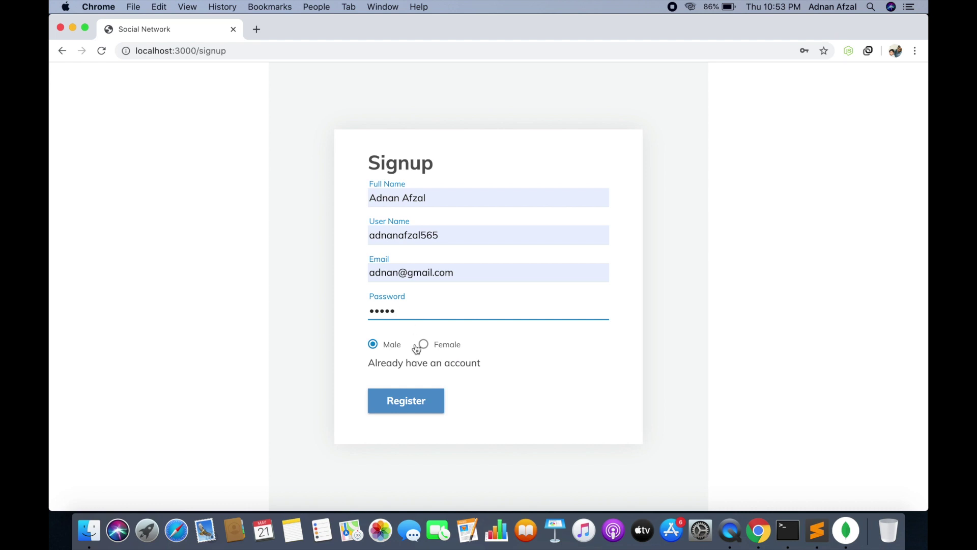
pyautogui.click(420, 402)
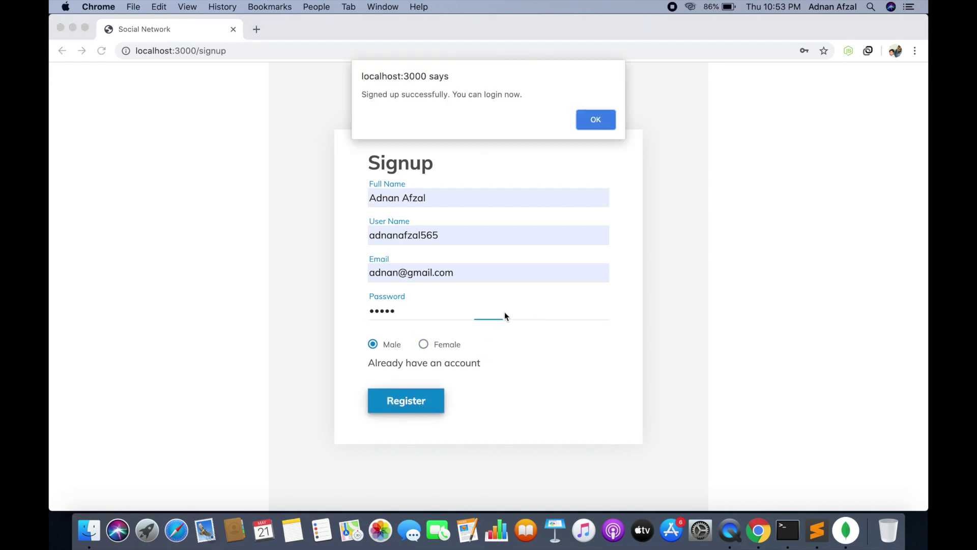
pyautogui.click(595, 117)
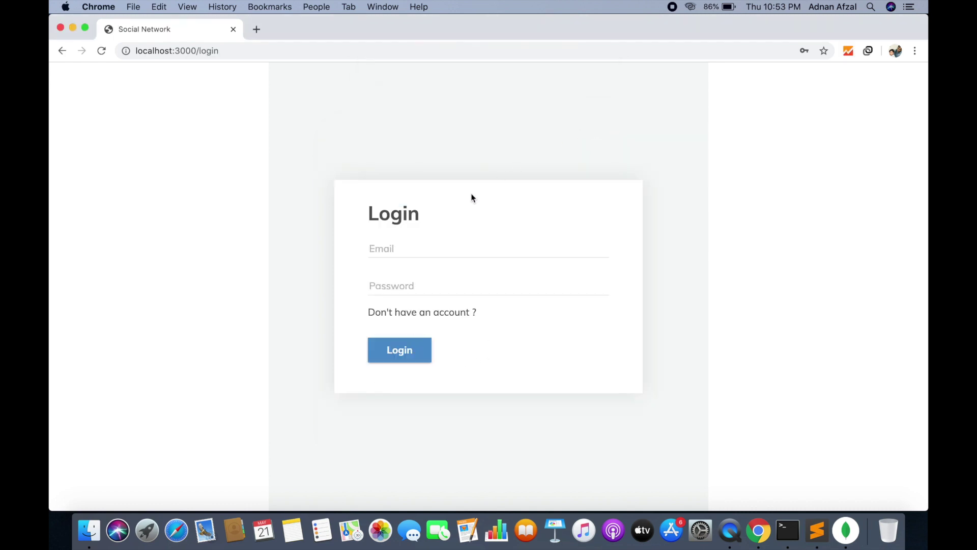
# Log in with the new account's email and password
pyautogui.click(398, 249)
pyautogui.click(410, 275)
pyautogui.click(397, 282)
pyautogui.write('12345')
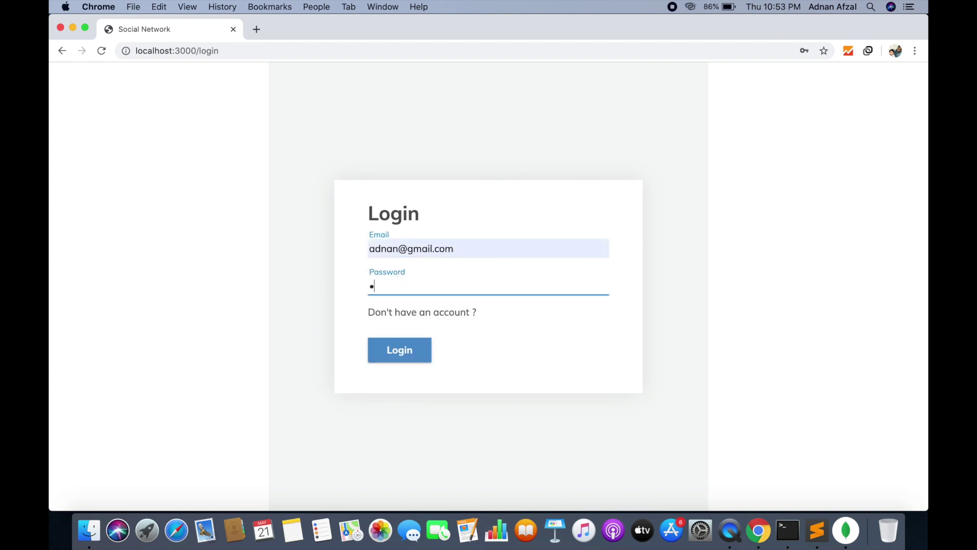
pyautogui.click(398, 348)
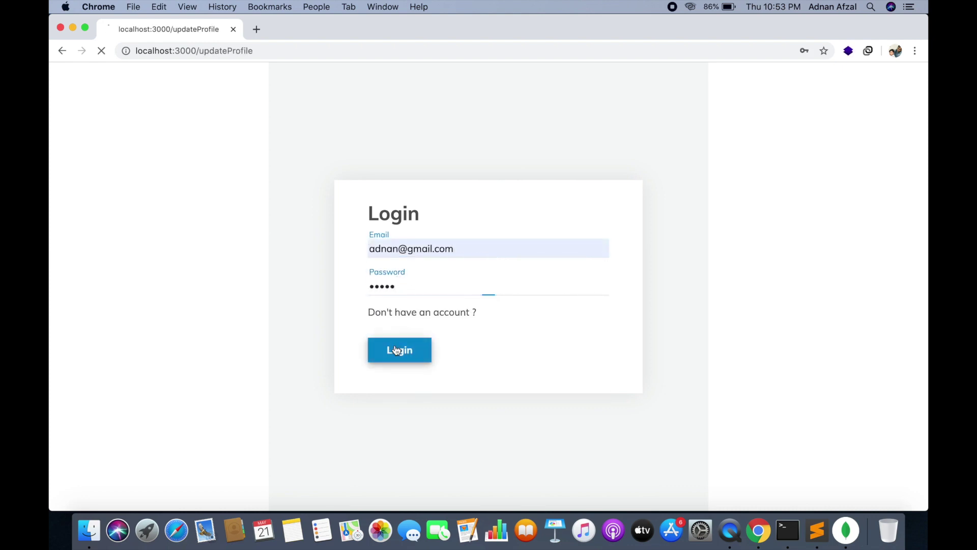
pyautogui.scroll(-2, 349, 210)
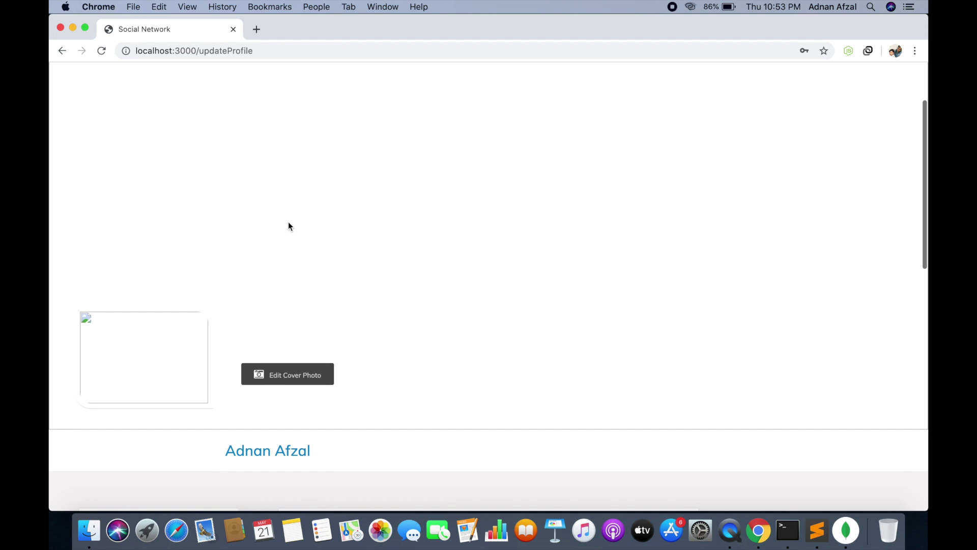
# Set the profile cover photo to Photo0032.jpg
pyautogui.click(302, 381)
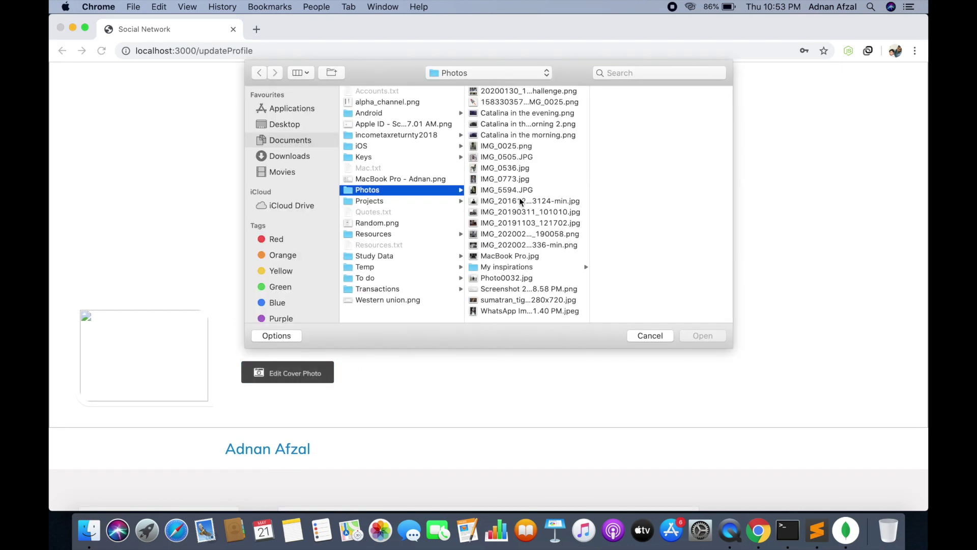
pyautogui.click(507, 279)
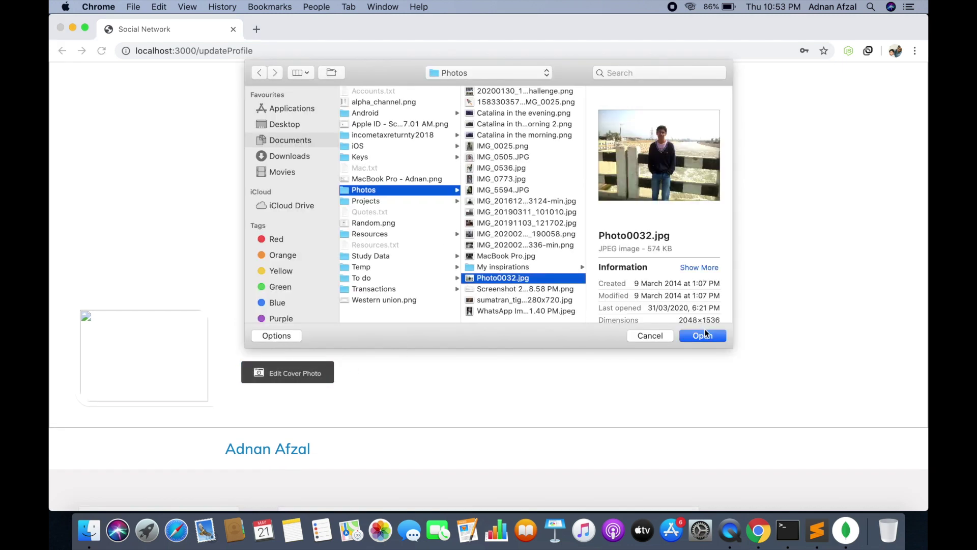
pyautogui.click(703, 336)
# Set the display photo to IMG_0025.png and go to the Profile page
pyautogui.moveTo(161, 368)
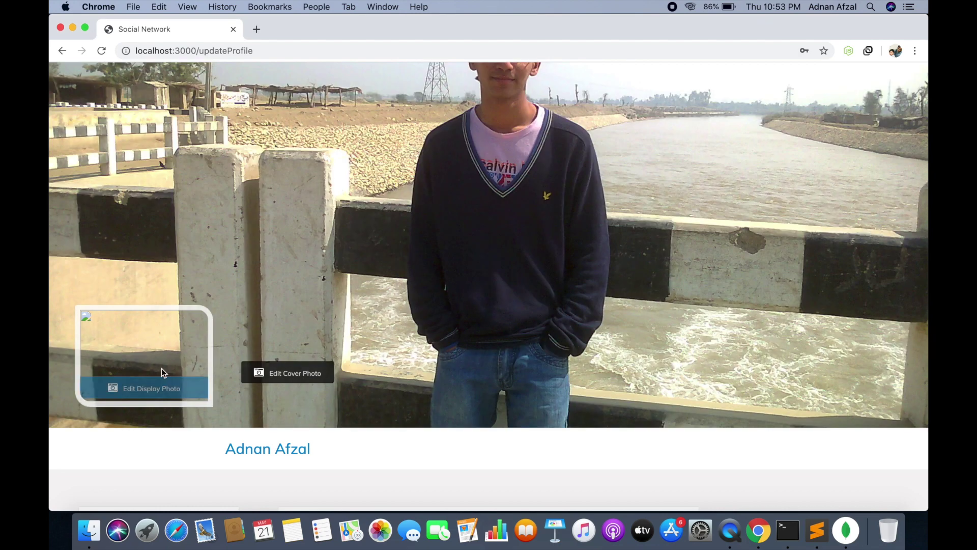
pyautogui.click(148, 387)
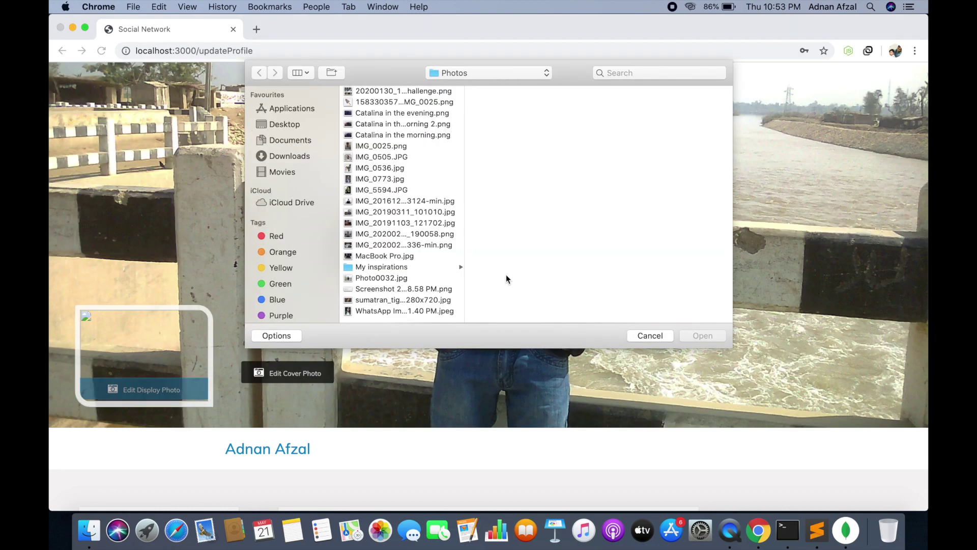
pyautogui.click(373, 146)
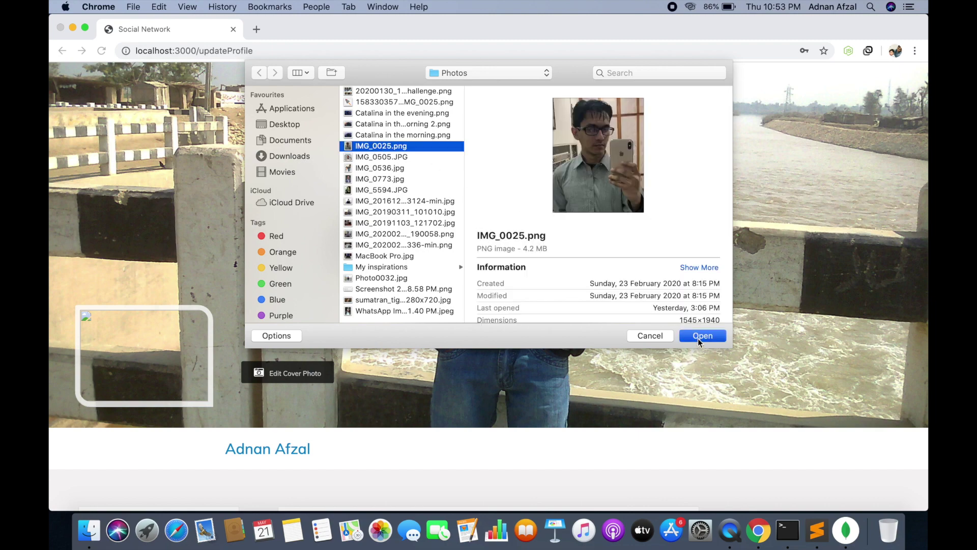
pyautogui.click(698, 338)
pyautogui.scroll(3, 525, 275)
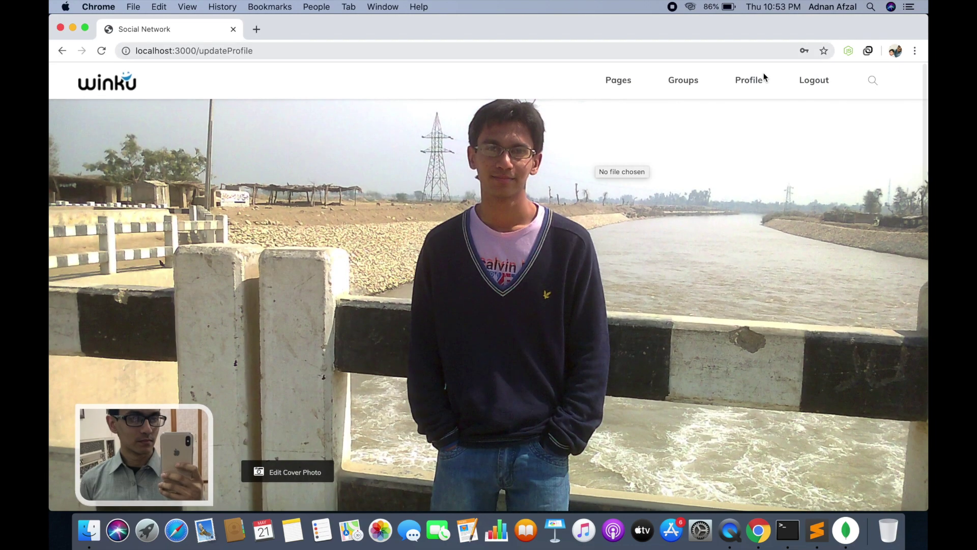
pyautogui.click(757, 84)
pyautogui.scroll(-10, 562, 191)
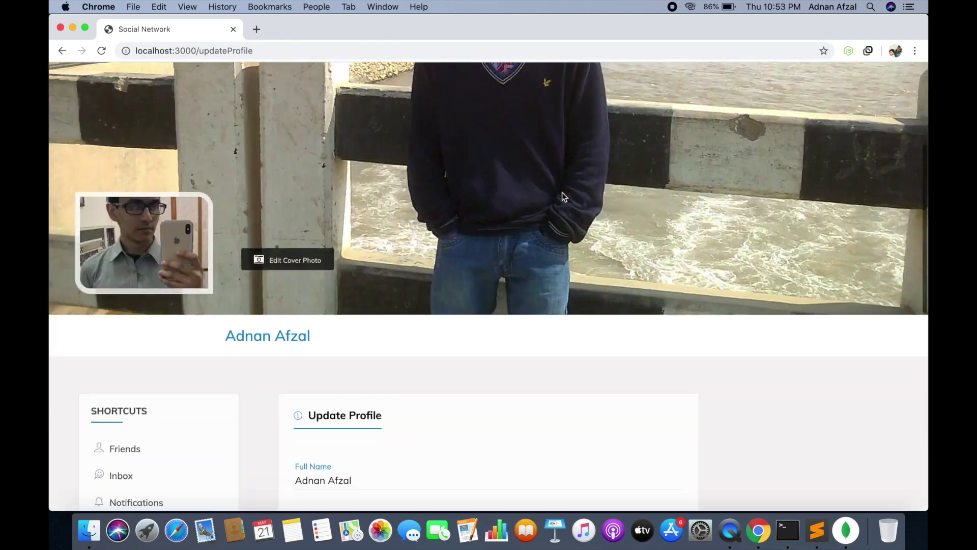
pyautogui.click(331, 279)
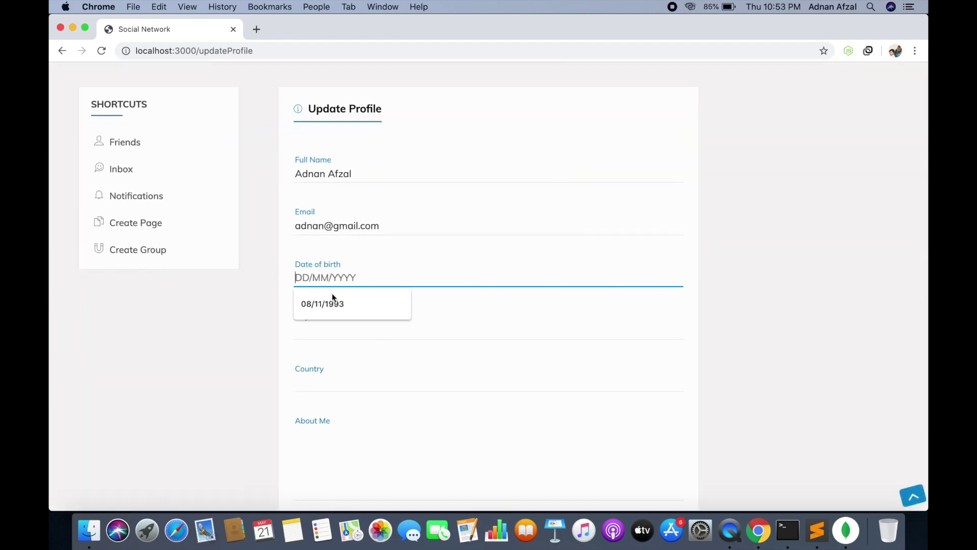
pyautogui.click(332, 298)
pyautogui.click(319, 326)
pyautogui.click(325, 355)
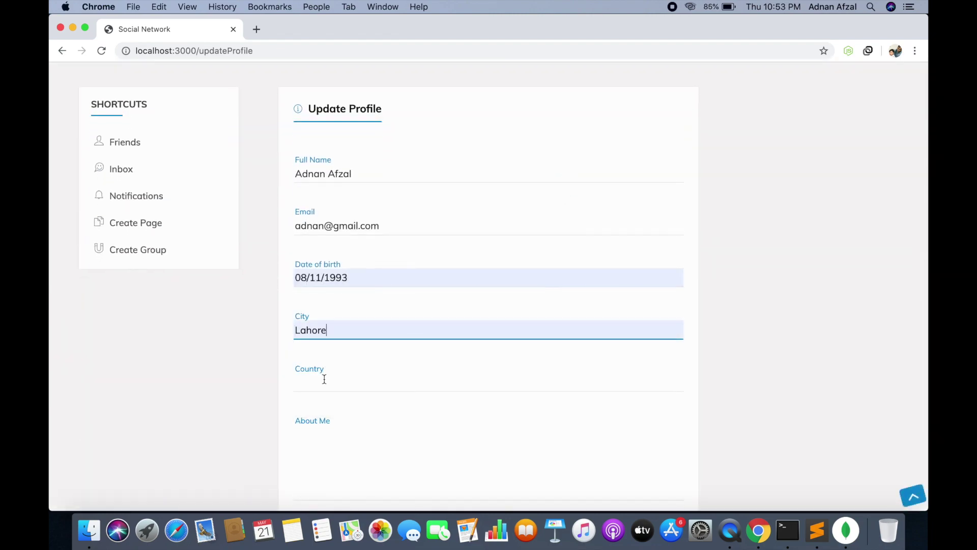
pyautogui.click(325, 382)
pyautogui.click(326, 401)
pyautogui.click(334, 426)
pyautogui.scroll(-1, 353, 421)
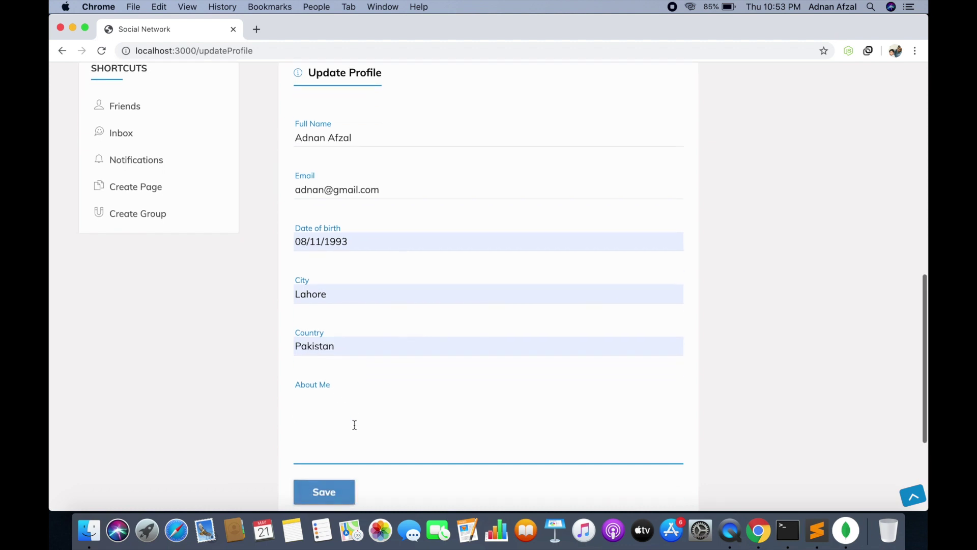
pyautogui.write('about me.')
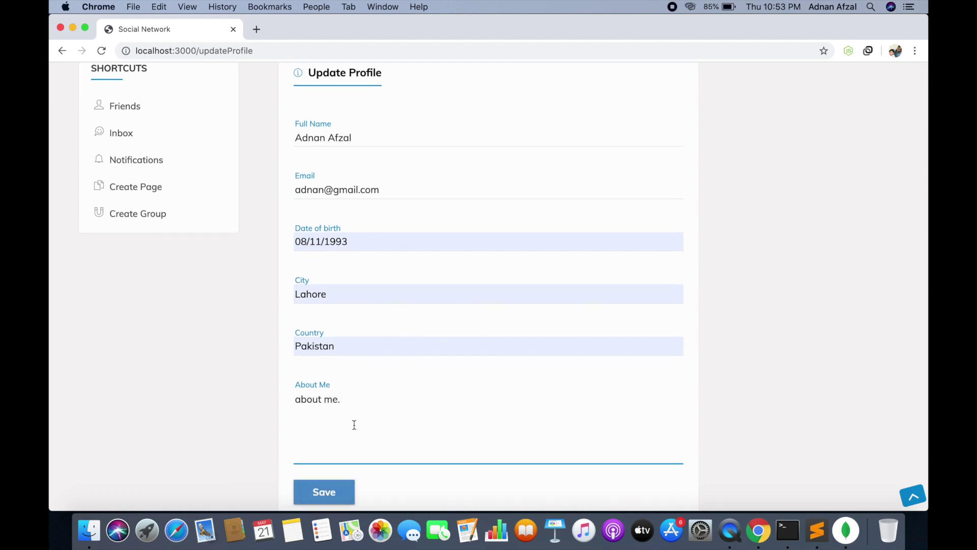
pyautogui.scroll(-1, 354, 424)
# Save the profile details and reload the page
pyautogui.click(326, 481)
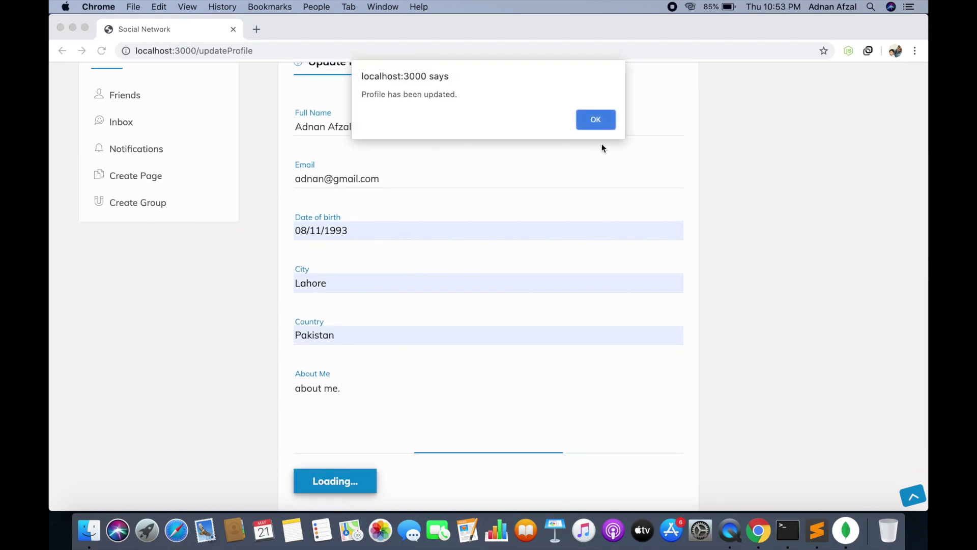
pyautogui.click(597, 125)
pyautogui.click(587, 51)
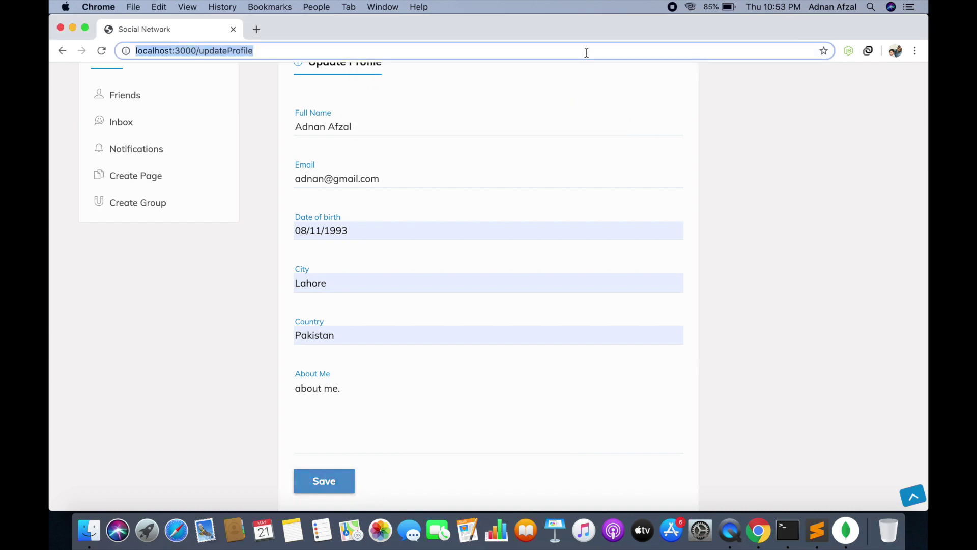
pyautogui.press('Return')
pyautogui.scroll(-3, 537, 199)
pyautogui.scroll(4, 537, 199)
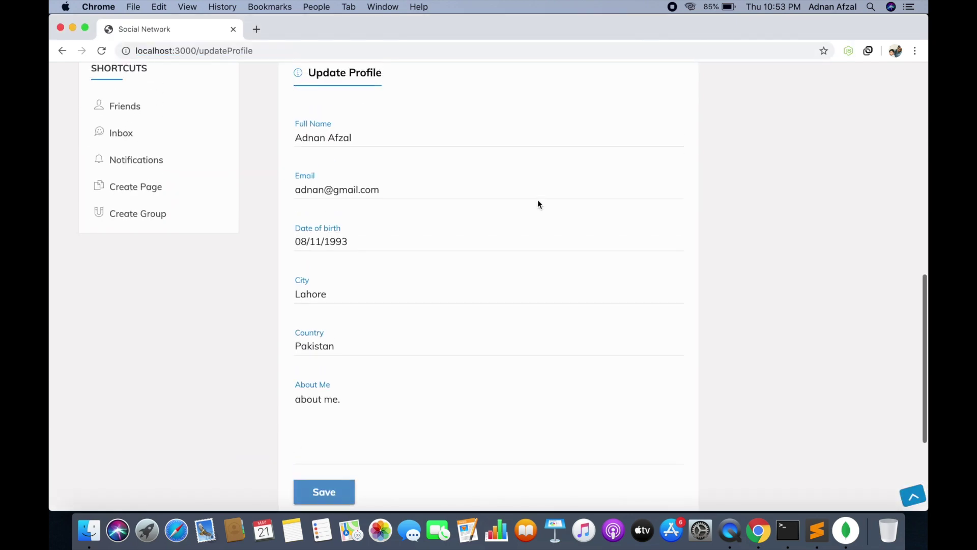
pyautogui.scroll(5, 537, 202)
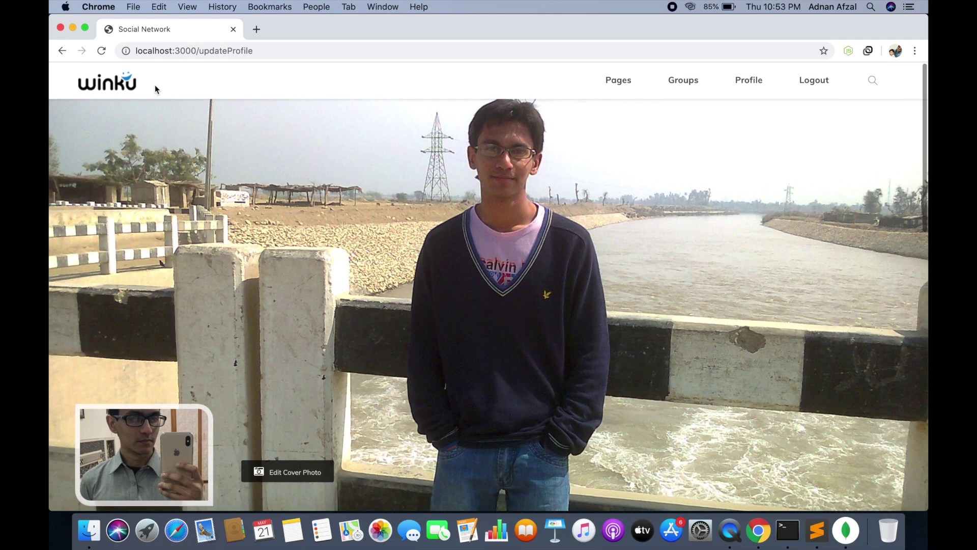
# Publish 'this is my first post' from the home feed's post composer
pyautogui.click(114, 87)
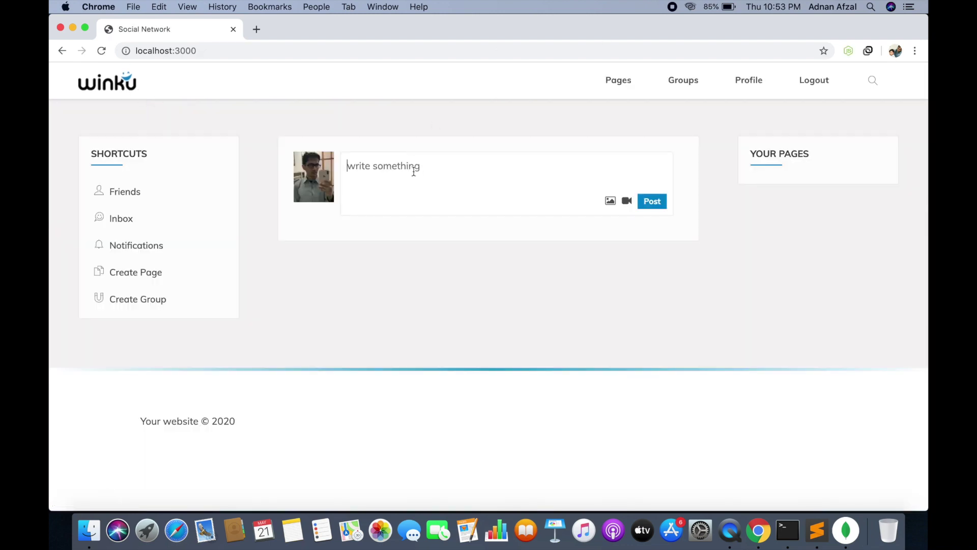
pyautogui.write('this is my first post.')
pyautogui.click(646, 206)
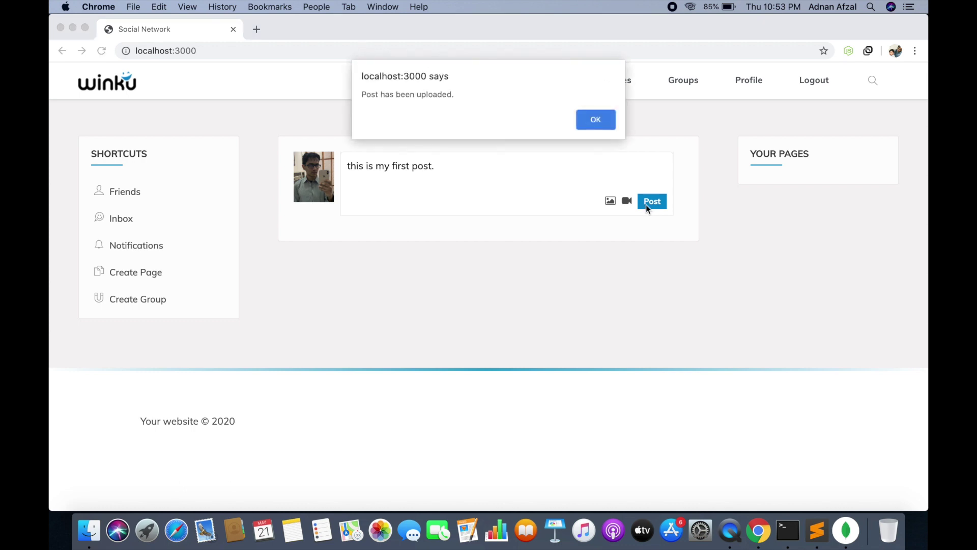
pyautogui.click(585, 119)
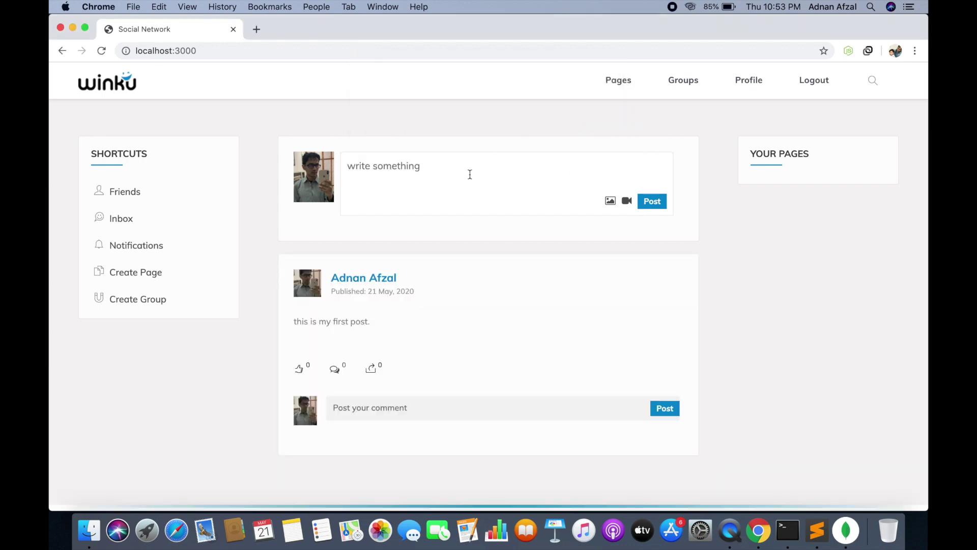
pyautogui.click(437, 50)
# Like the first post on the feed, then reload the feed twice
pyautogui.press('Return')
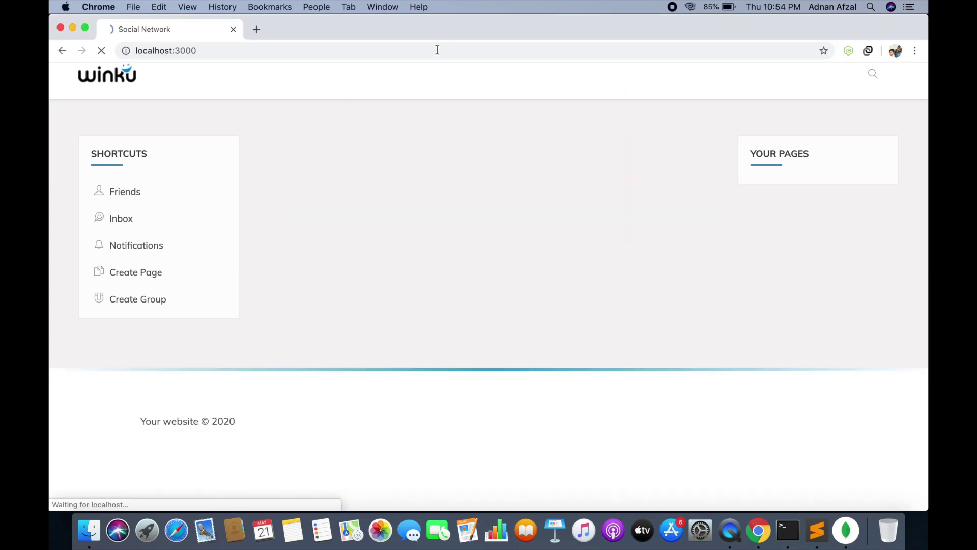
pyautogui.scroll(-3, 453, 279)
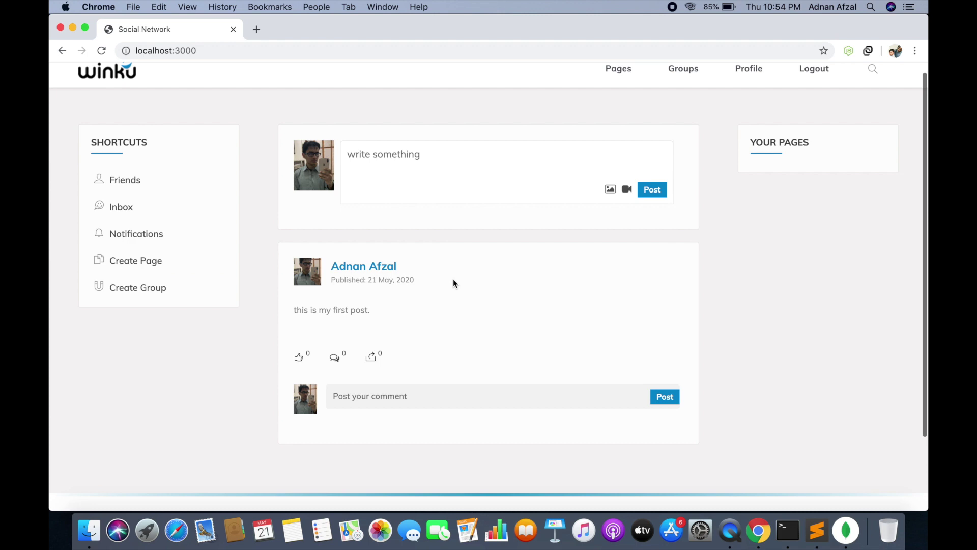
pyautogui.scroll(1, 453, 279)
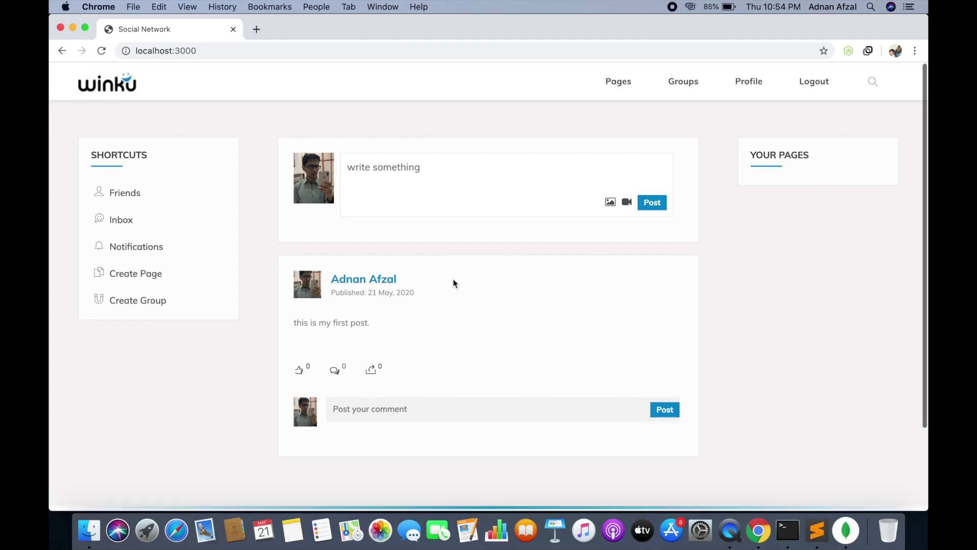
pyautogui.click(300, 370)
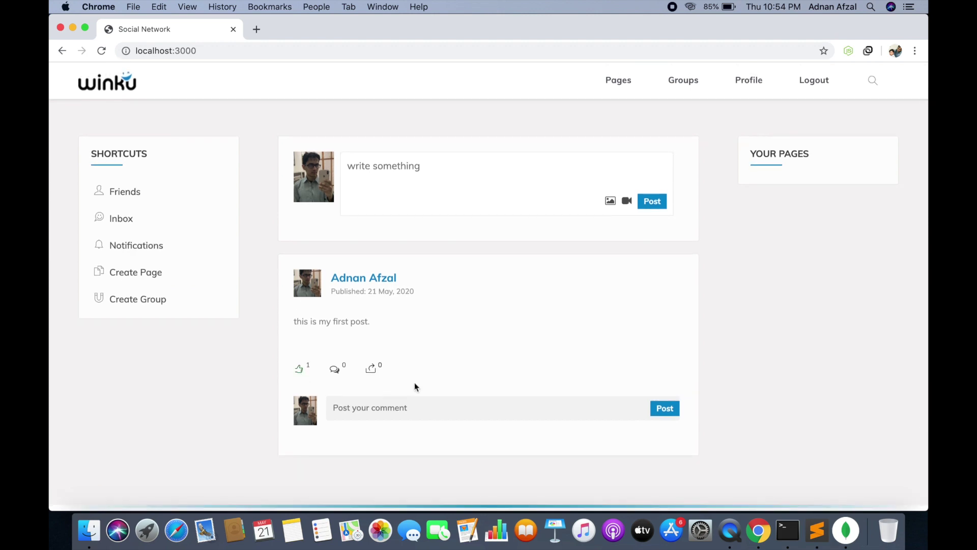
pyautogui.click(508, 50)
pyautogui.press('Return')
pyautogui.click(395, 50)
pyautogui.press('Return')
pyautogui.scroll(-1, 353, 334)
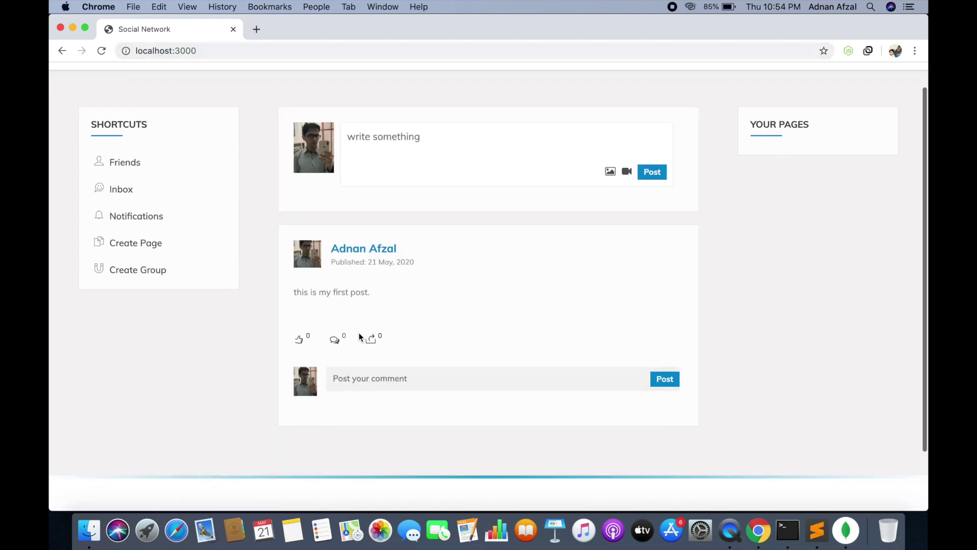
# Comment 'very nice.' on the first post and reload the feed
pyautogui.click(351, 380)
pyautogui.write('very nice.')
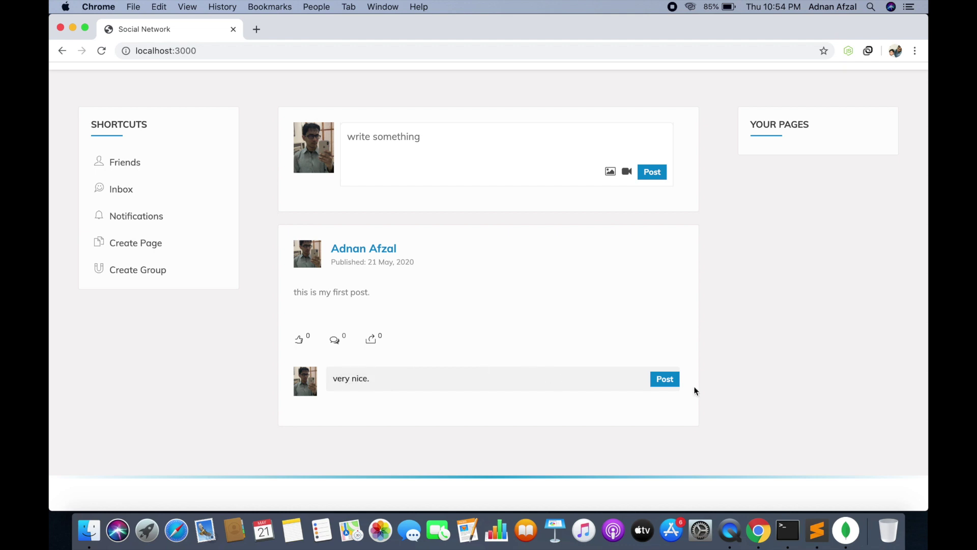
pyautogui.click(677, 383)
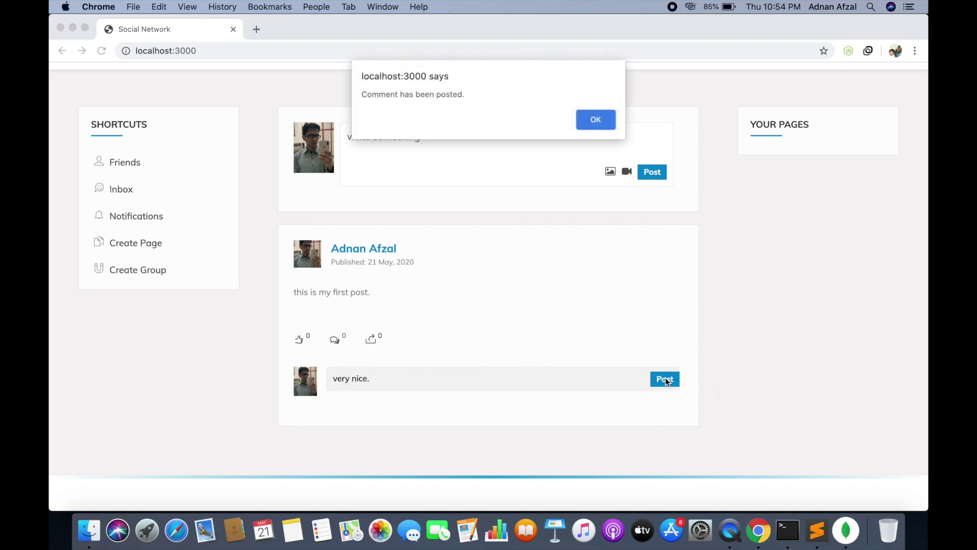
pyautogui.click(599, 120)
pyautogui.click(548, 54)
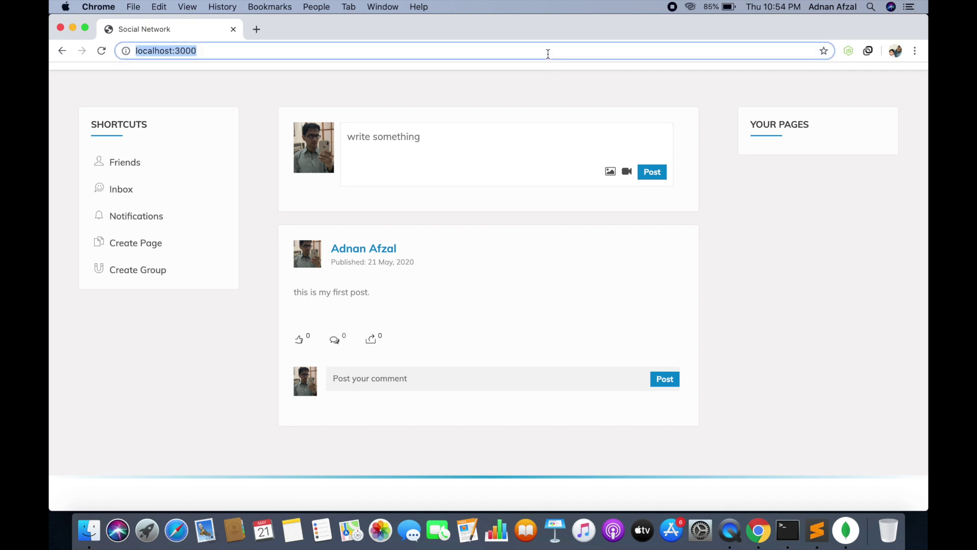
pyautogui.press('Return')
pyautogui.scroll(-2, 479, 240)
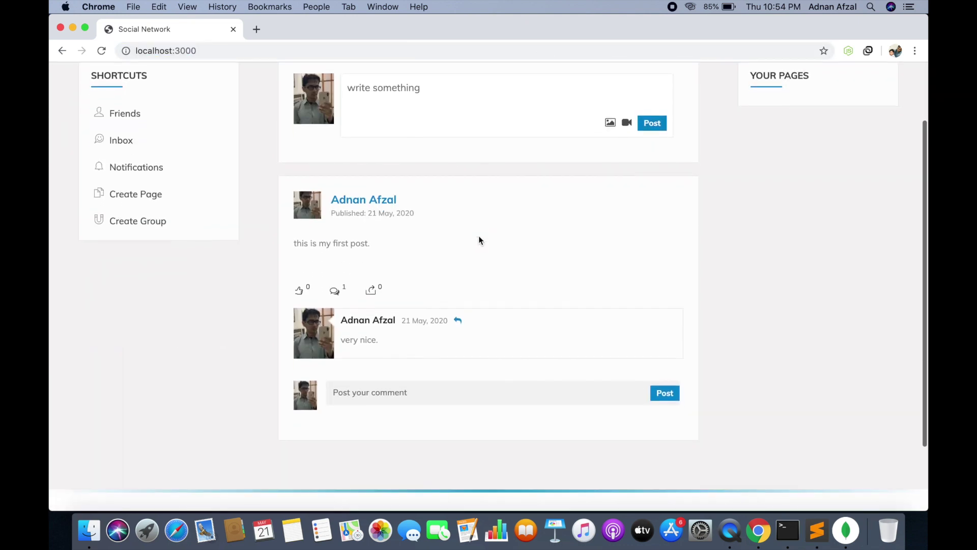
pyautogui.scroll(-1, 479, 240)
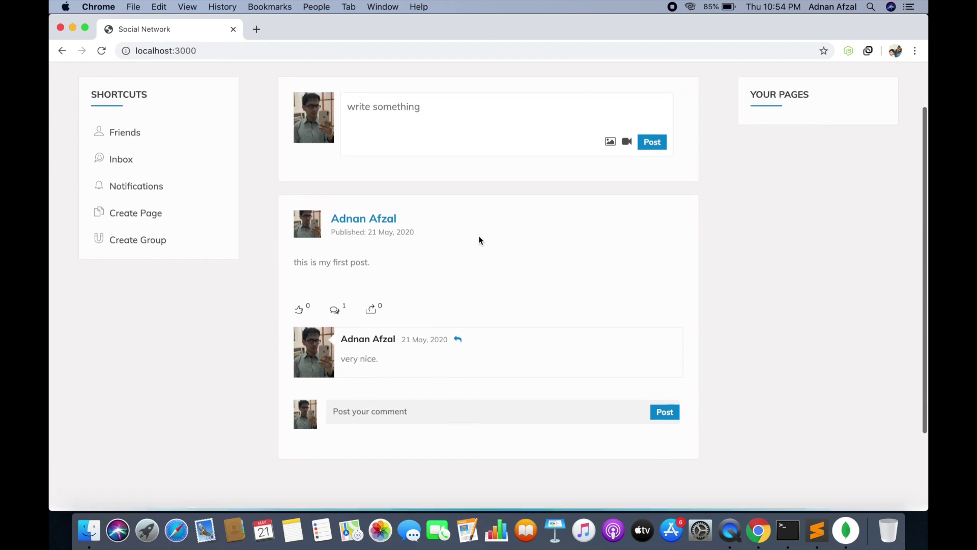
# Share the first post and check the shared copy in the reloaded feed
pyautogui.click(373, 314)
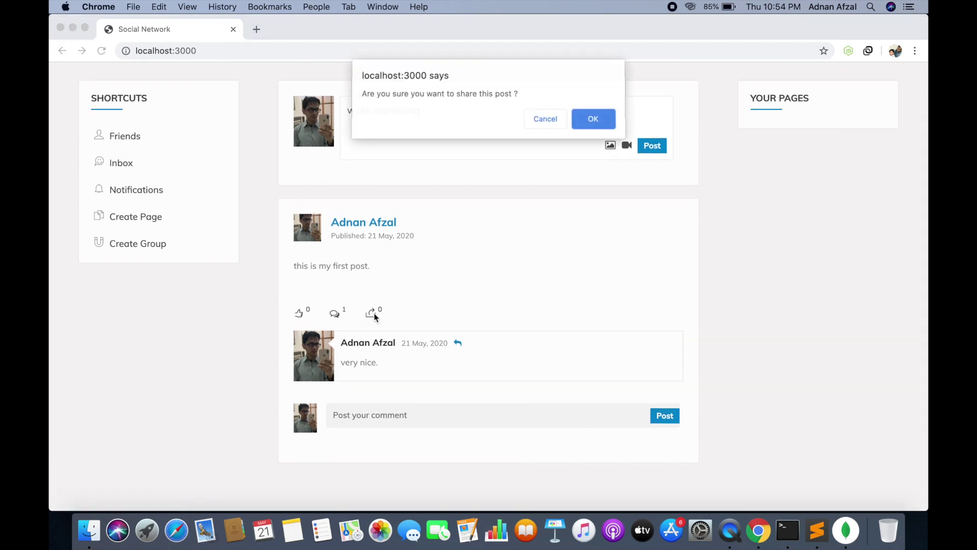
pyautogui.click(594, 120)
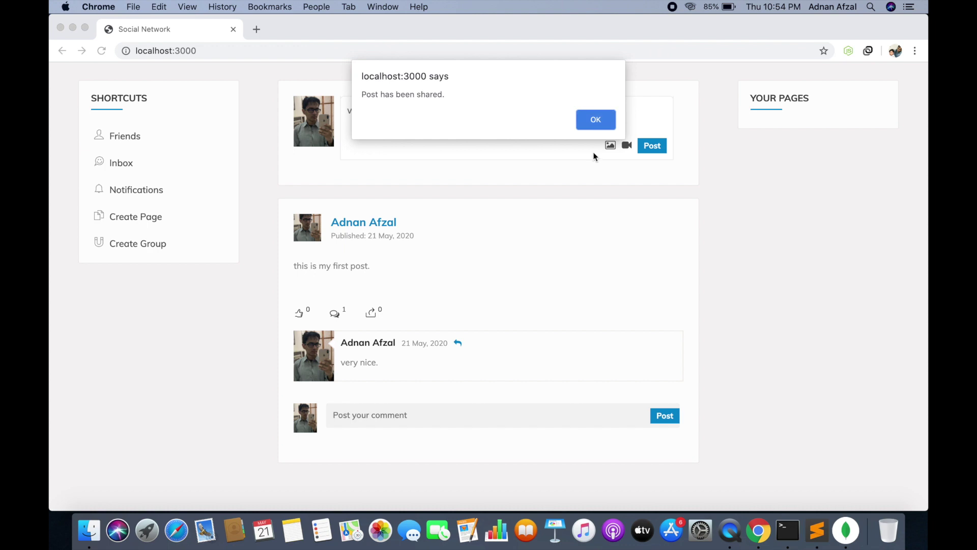
pyautogui.click(591, 114)
pyautogui.click(478, 47)
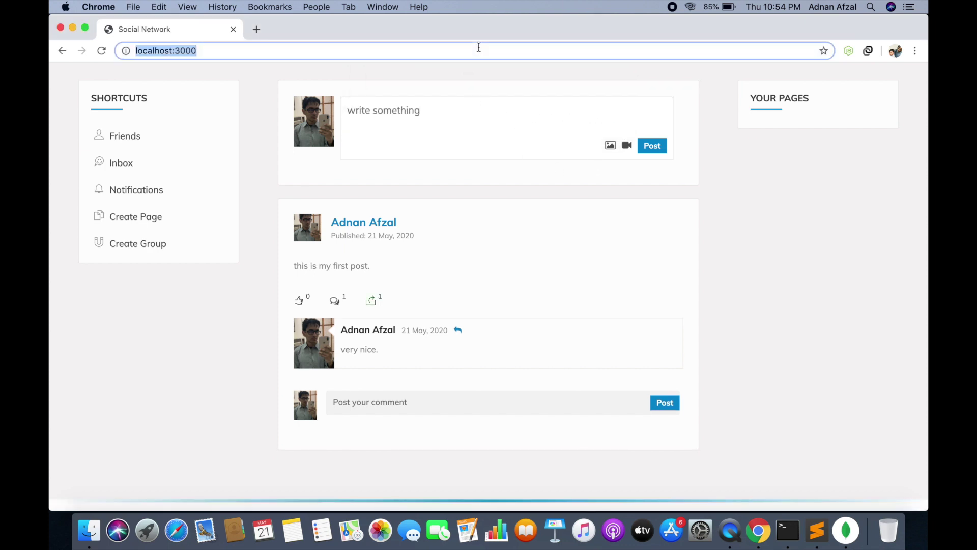
pyautogui.press('Return')
pyautogui.scroll(-5, 369, 220)
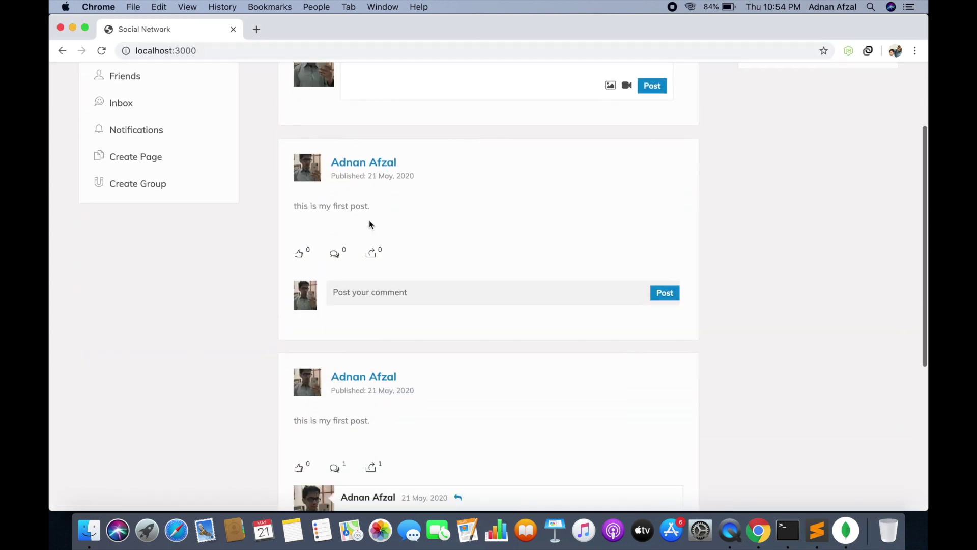
pyautogui.scroll(-2, 377, 254)
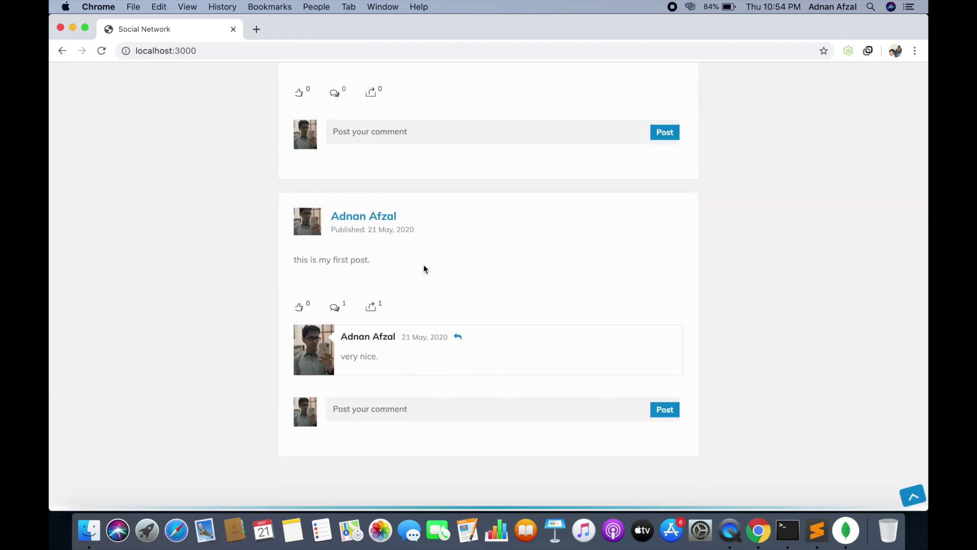
pyautogui.scroll(3, 423, 266)
pyautogui.scroll(4, 360, 139)
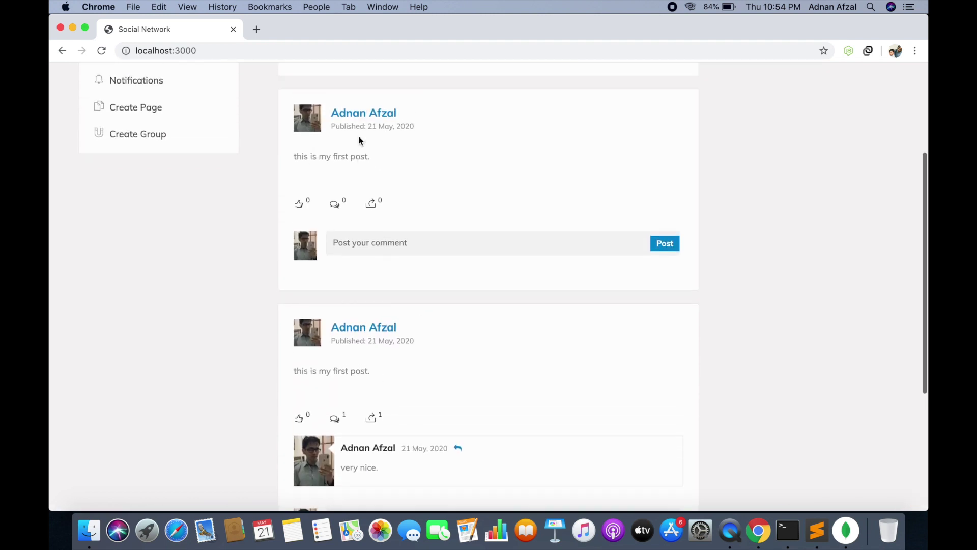
pyautogui.scroll(2, 359, 138)
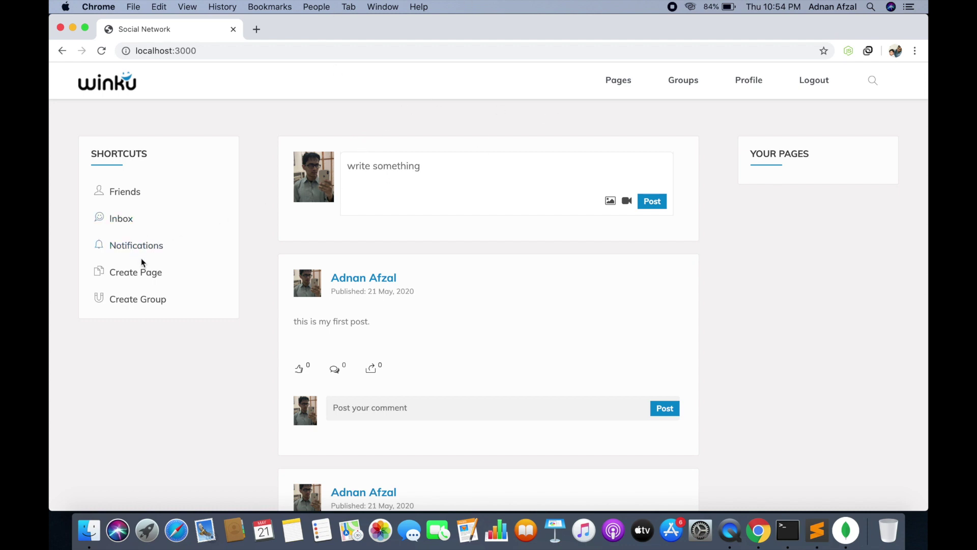
pyautogui.click(144, 275)
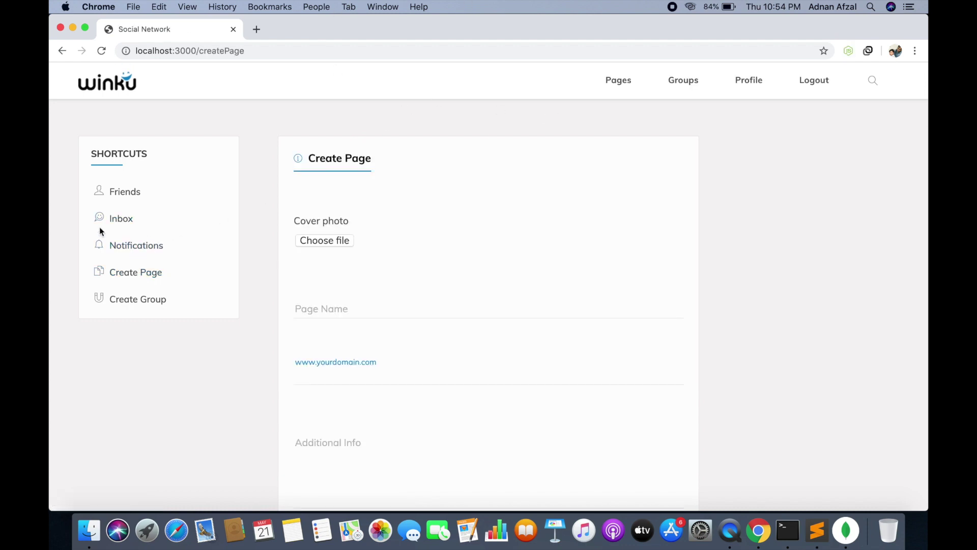
# Give the new page the cover Catalina in the evening.png and name it Catalina
pyautogui.click(335, 243)
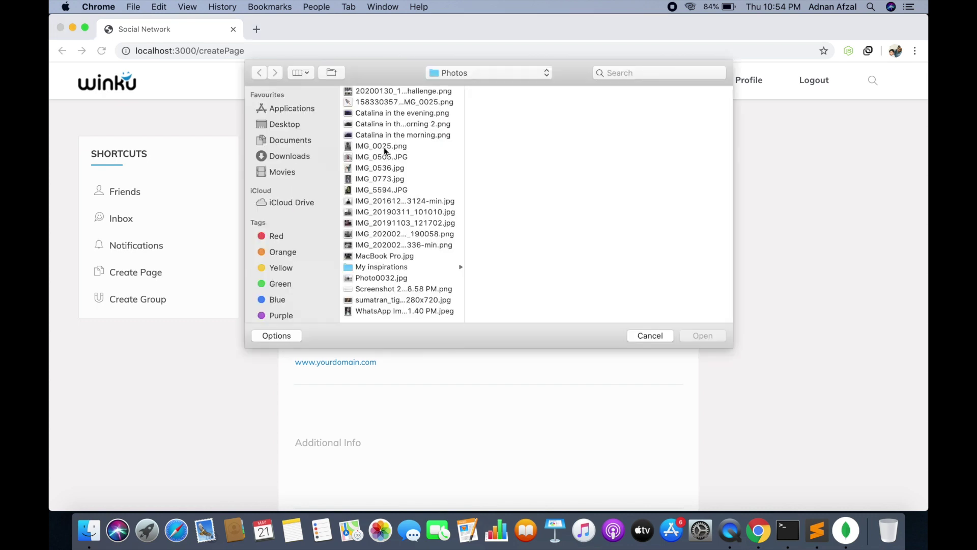
pyautogui.click(392, 116)
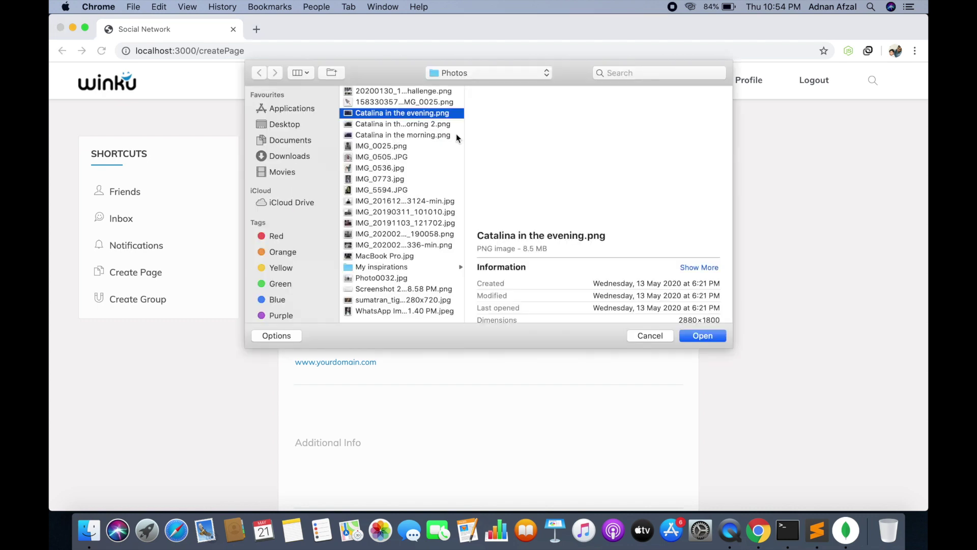
pyautogui.click(695, 338)
pyautogui.click(362, 309)
pyautogui.write('Cata')
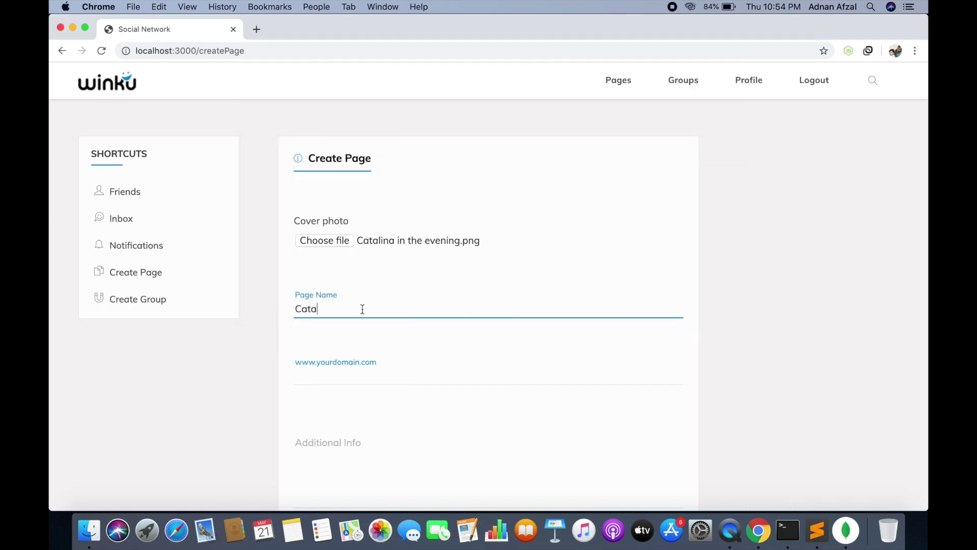
pyautogui.write('lina')
# Add the suggested website and info 'this is catalina in the evening', then save the page
pyautogui.click(352, 373)
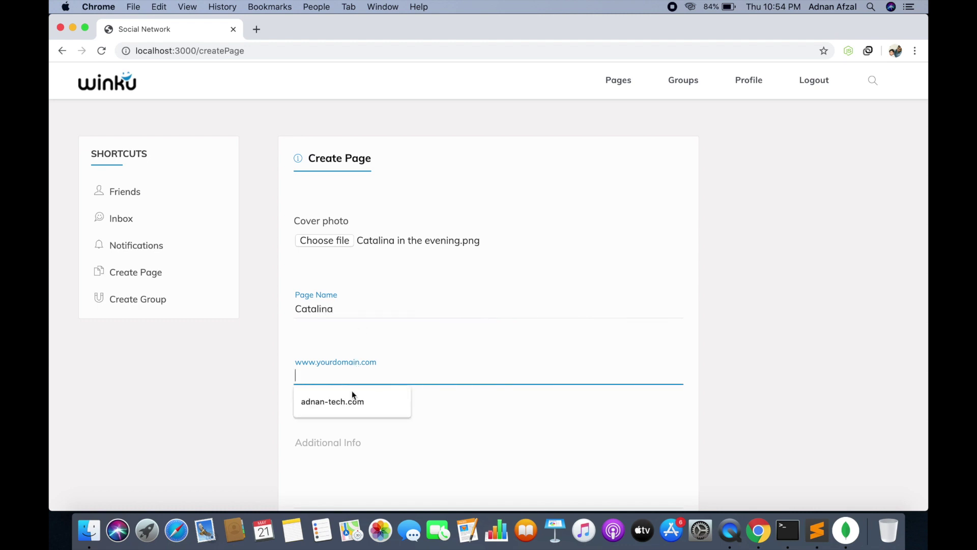
pyautogui.click(350, 402)
pyautogui.scroll(-2, 350, 405)
pyautogui.click(349, 364)
pyautogui.write('th')
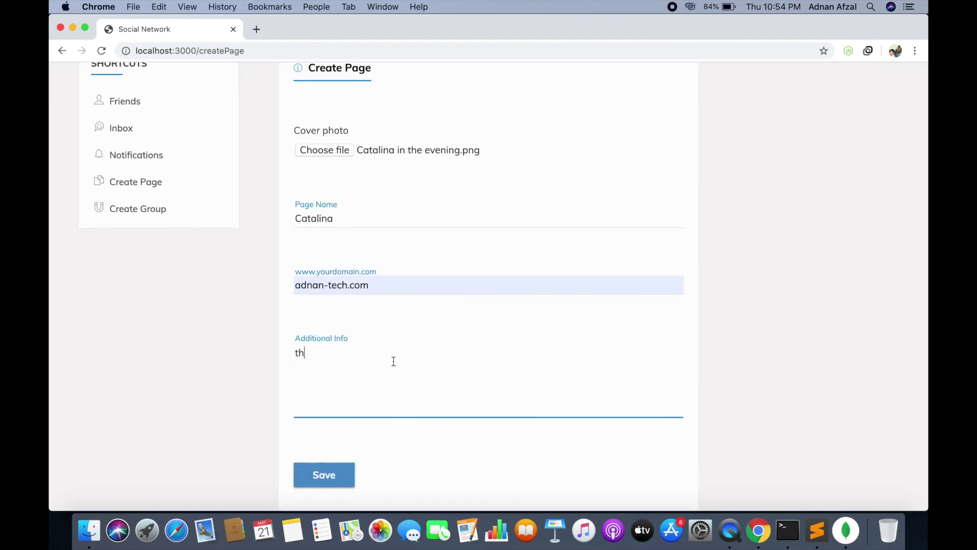
pyautogui.write('is is catalina in the evening')
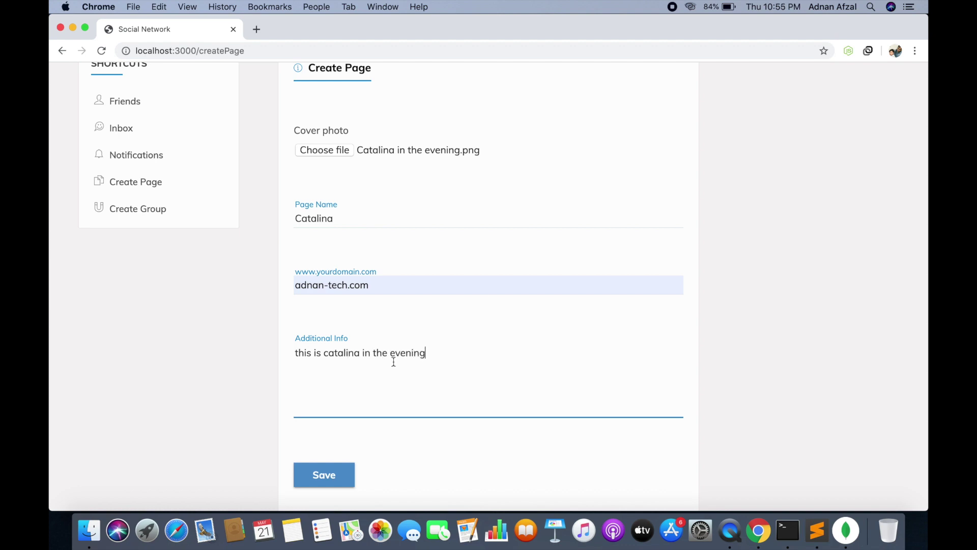
pyautogui.click(332, 478)
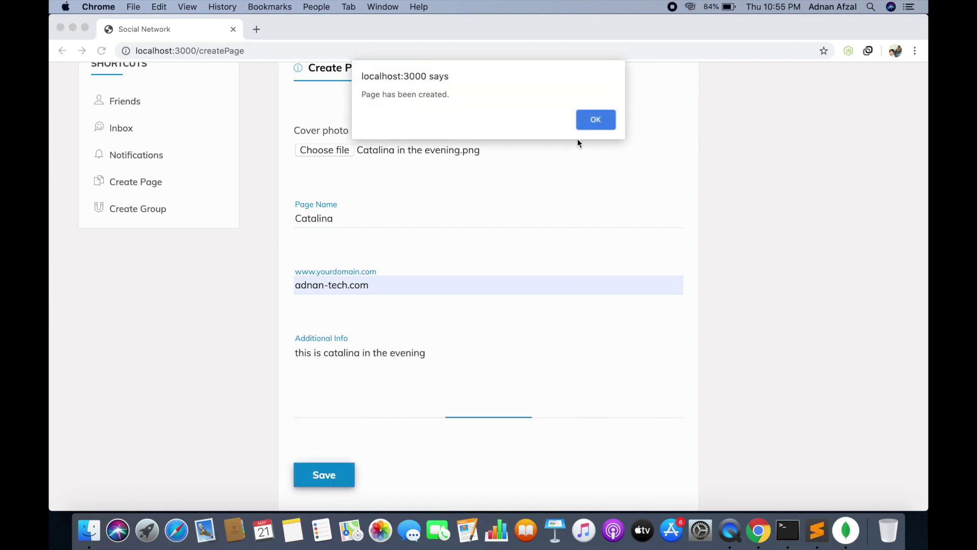
pyautogui.click(596, 116)
pyautogui.scroll(3, 466, 163)
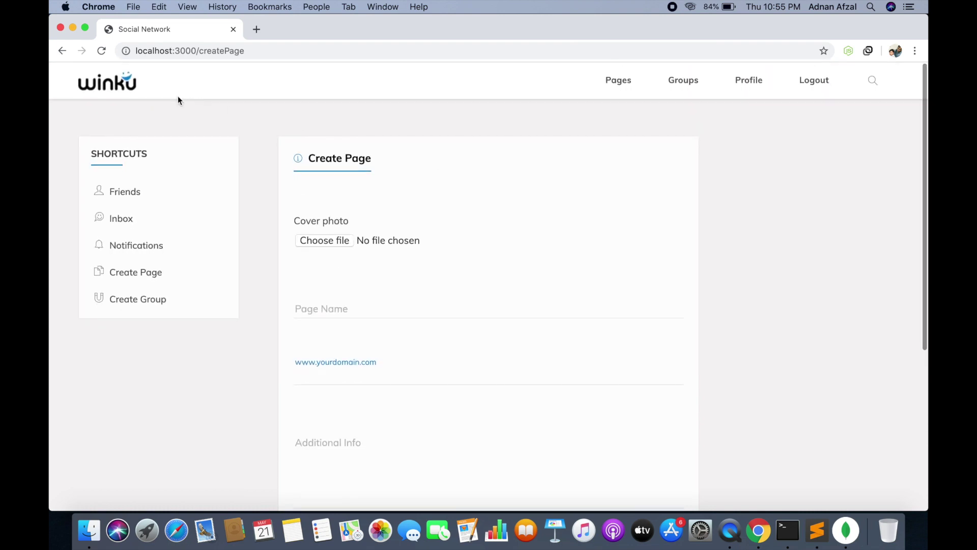
# Go back to the home feed and open the Catalina page from Your Pages
pyautogui.click(134, 93)
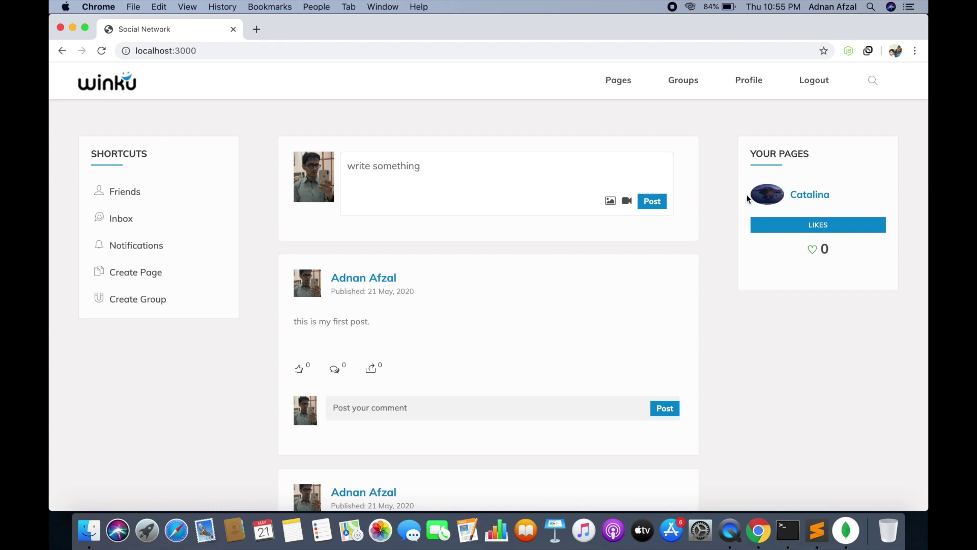
pyautogui.click(802, 203)
# Publish the post 'this is a post on my page "Catalina"' on the Catalina page
pyautogui.scroll(-1, 513, 193)
pyautogui.scroll(-10, 513, 190)
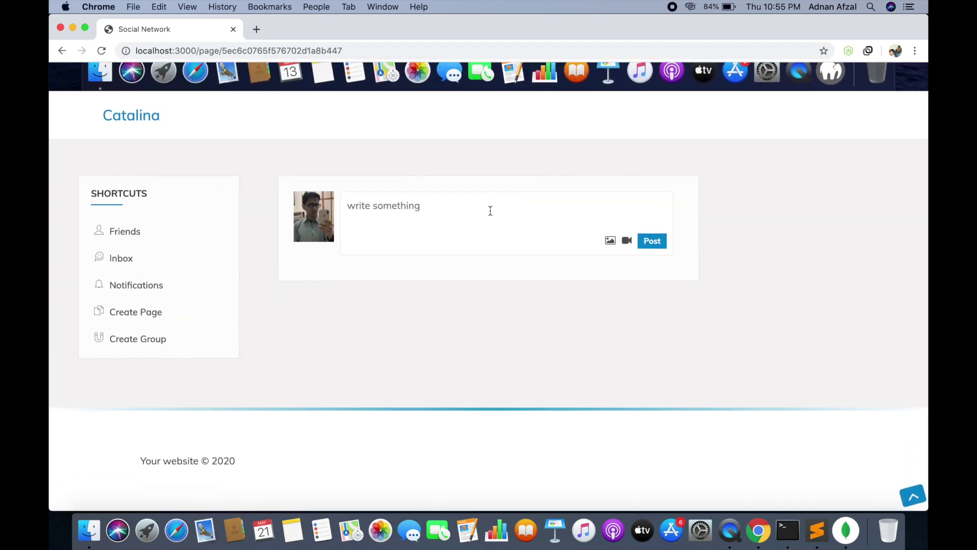
pyautogui.write('this is a ')
pyautogui.write('post on my ')
pyautogui.write('page')
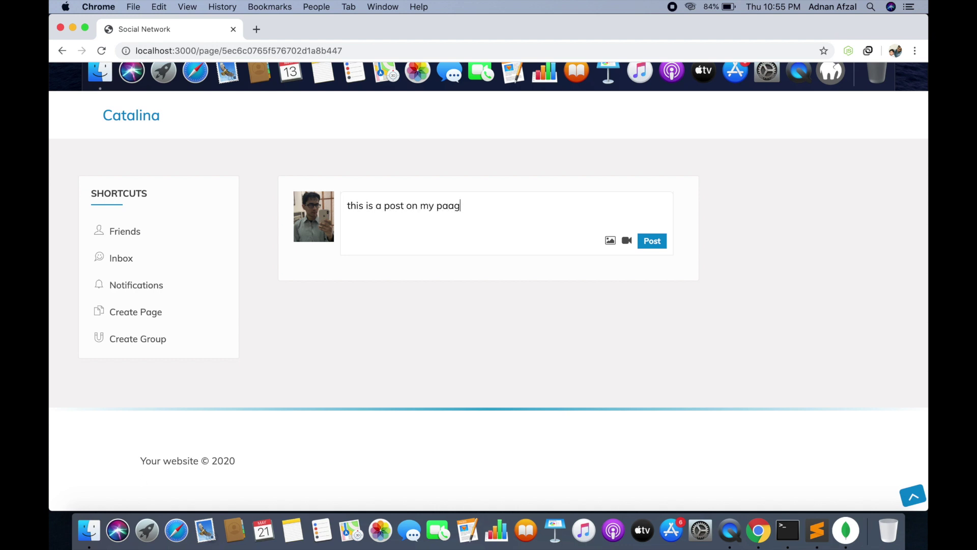
pyautogui.press('BackSpace')
pyautogui.press('BackSpace')
pyautogui.write('ge "Catalina"')
pyautogui.click(648, 245)
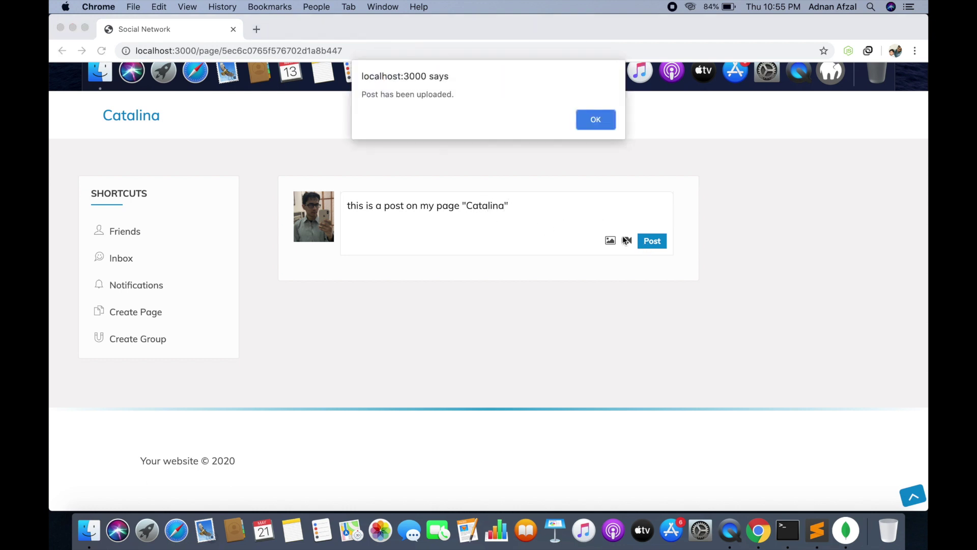
pyautogui.click(592, 122)
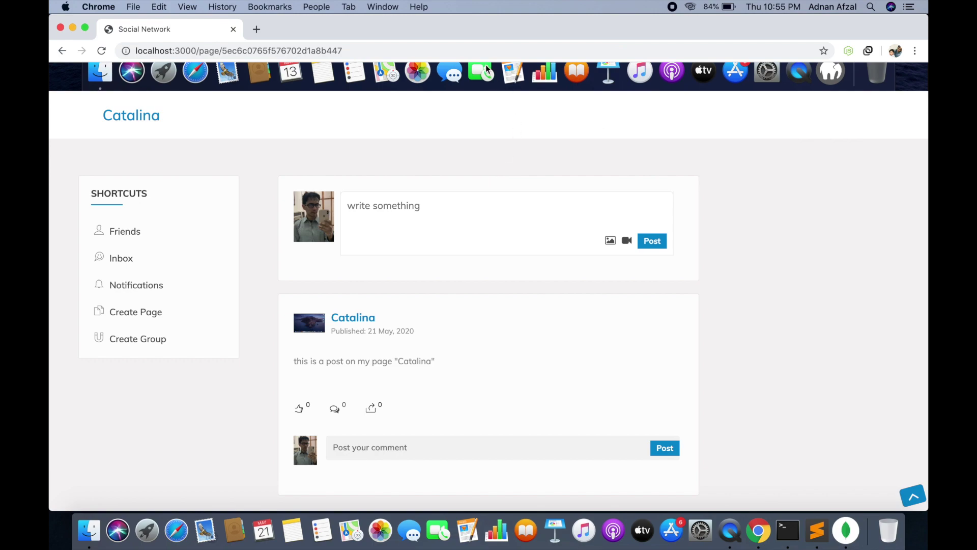
# Reload the Catalina page, then return to the home feed and scroll through it
pyautogui.click(482, 51)
pyautogui.press('Return')
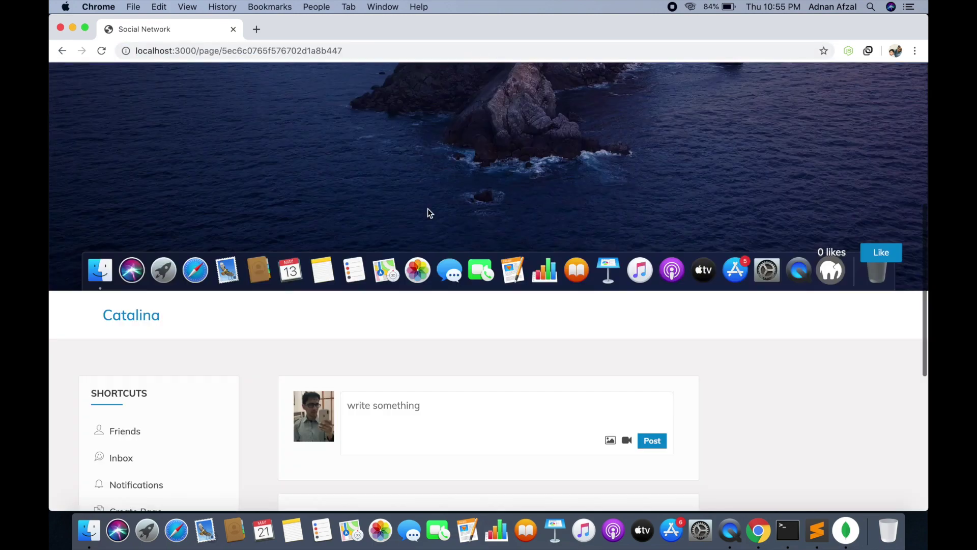
pyautogui.scroll(-10, 427, 213)
pyautogui.scroll(4, 428, 208)
pyautogui.scroll(10, 429, 209)
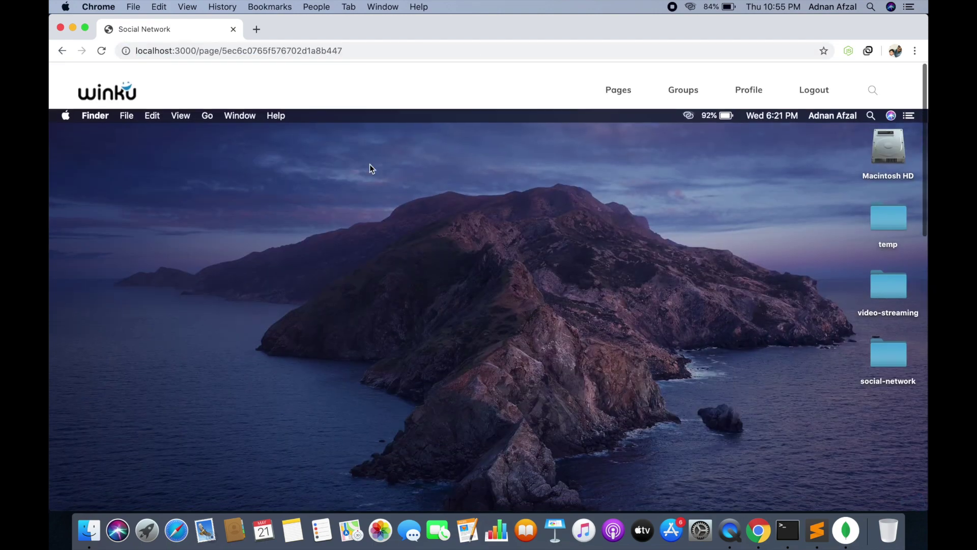
pyautogui.click(94, 88)
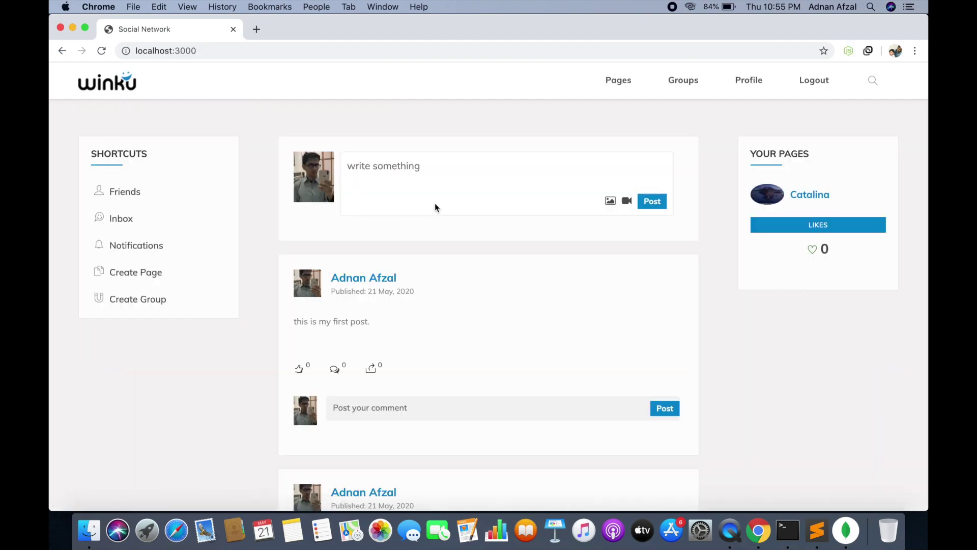
pyautogui.scroll(-8, 508, 172)
pyautogui.scroll(8, 508, 176)
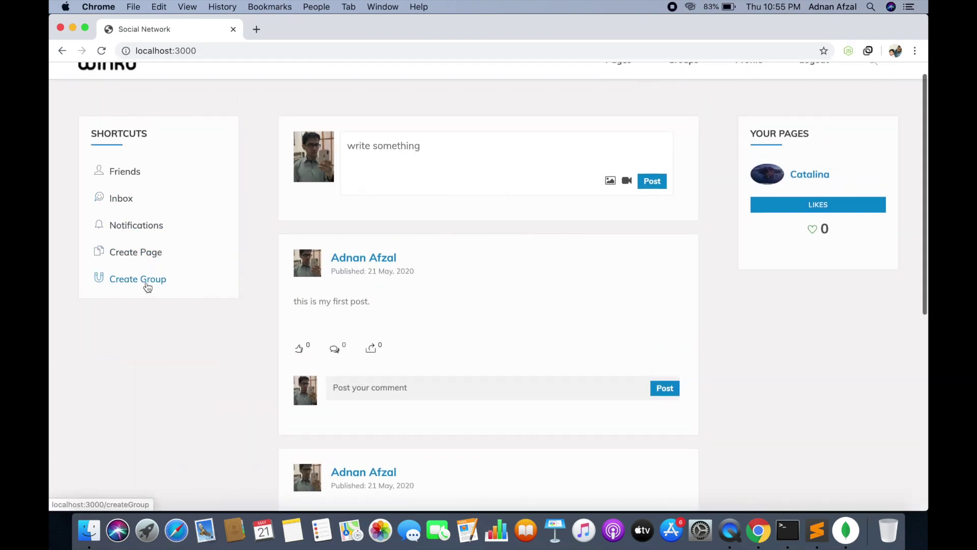
# Start a new group with Catalina in the morning.png as its cover photo
pyautogui.click(145, 281)
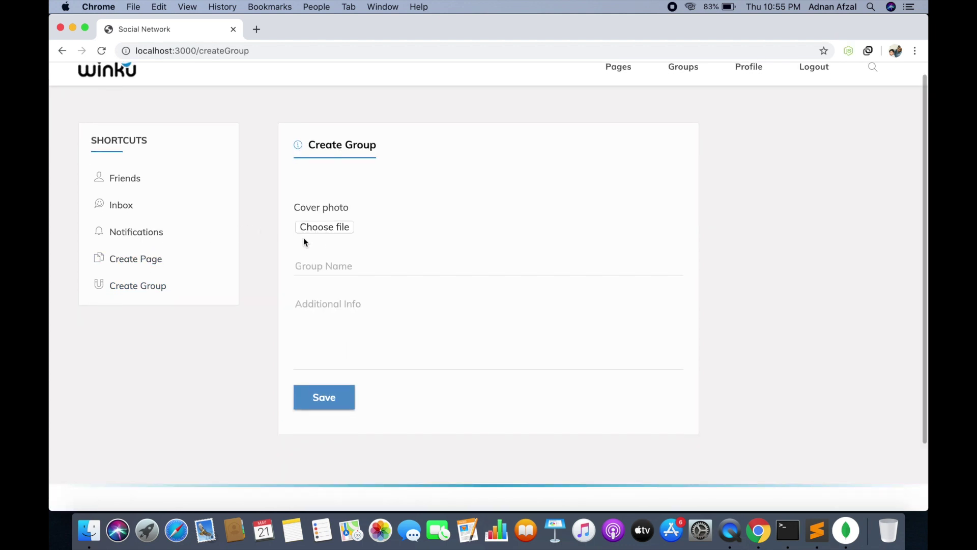
pyautogui.click(321, 228)
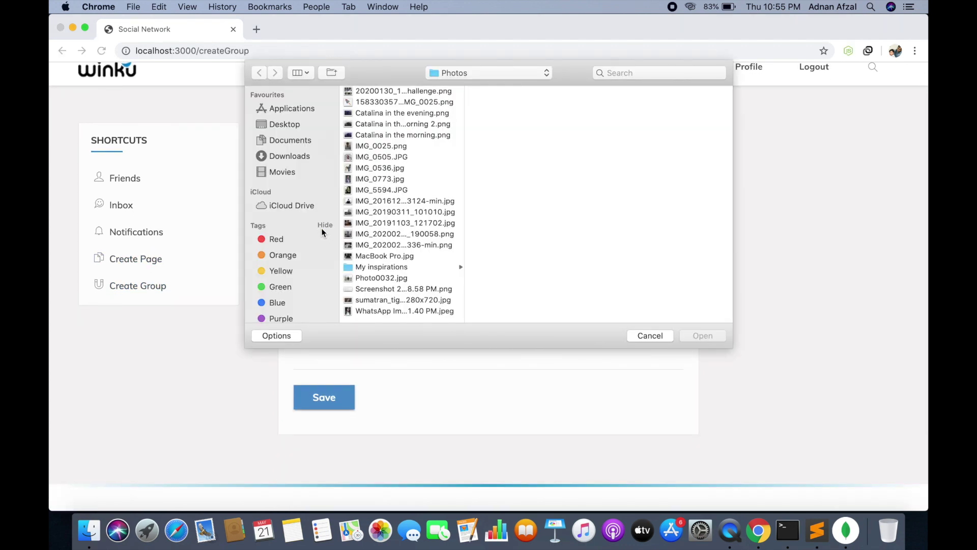
pyautogui.click(448, 135)
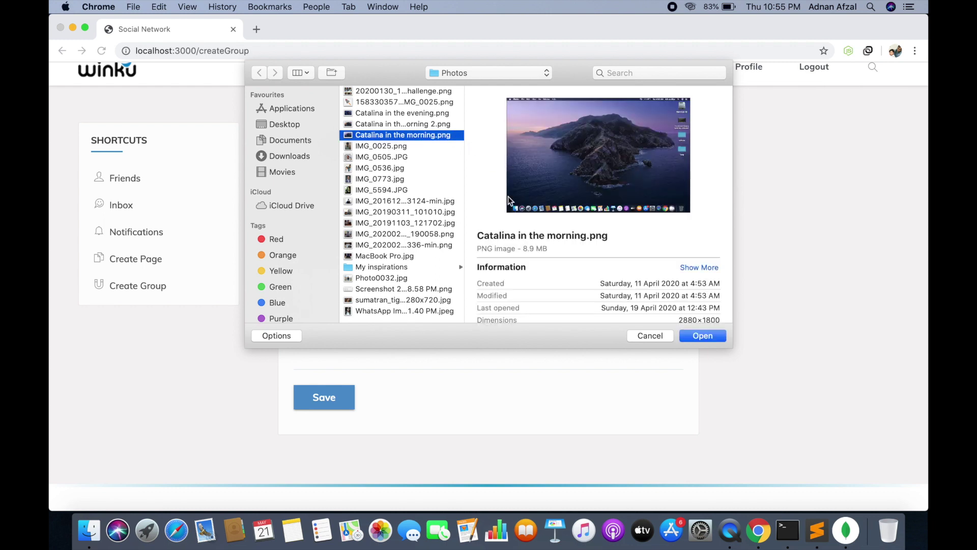
pyautogui.click(710, 334)
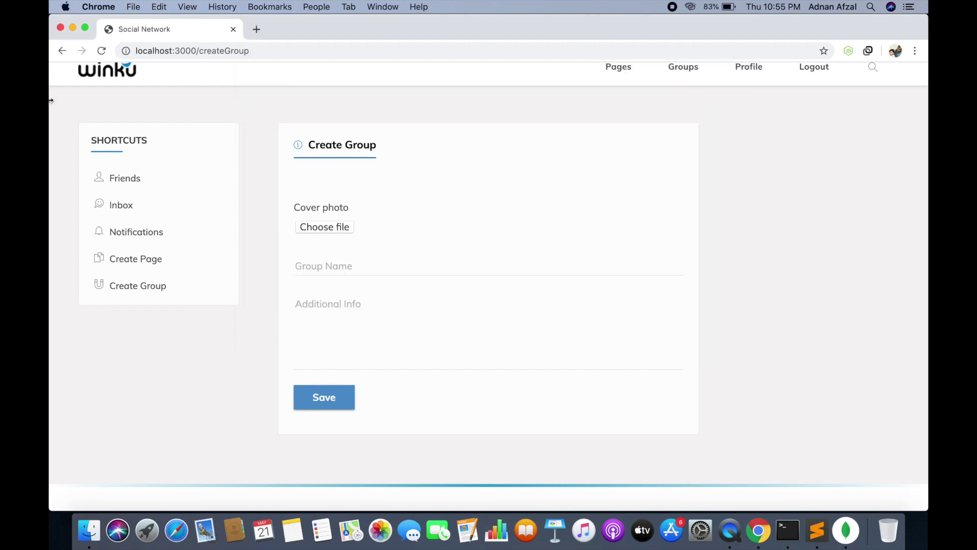
# Name the group 'Catalina Lovers', describe it as 'this is public group', and save
pyautogui.click(316, 270)
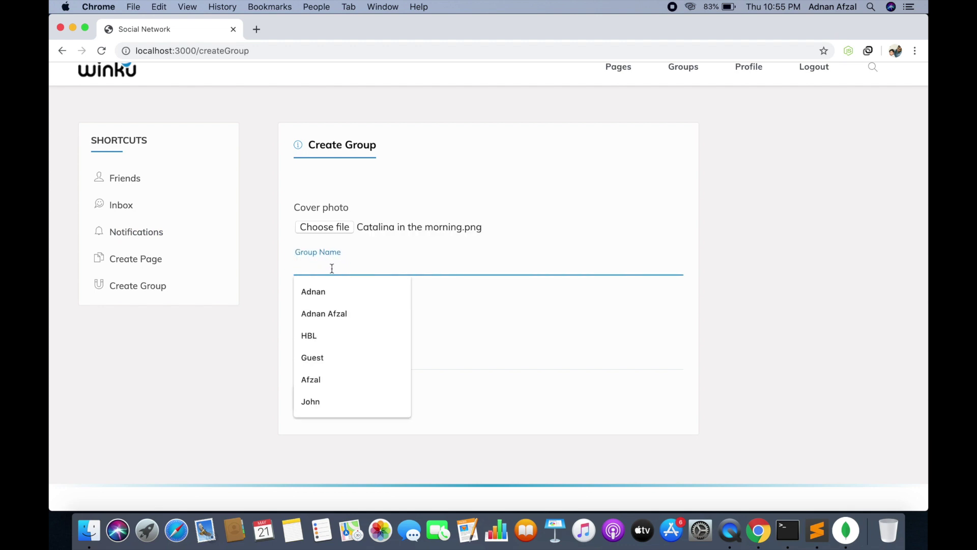
pyautogui.write('Catalina ')
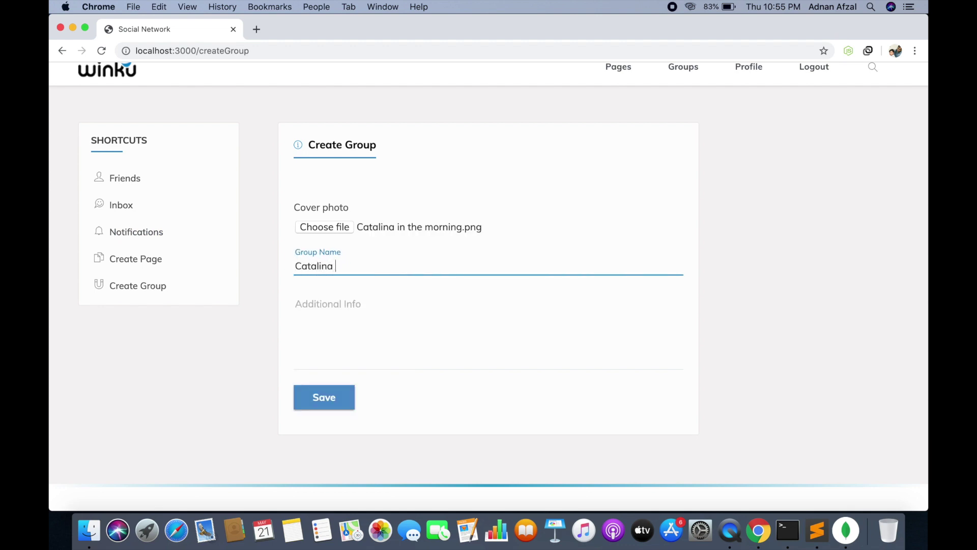
pyautogui.write('Lovers')
pyautogui.click(306, 316)
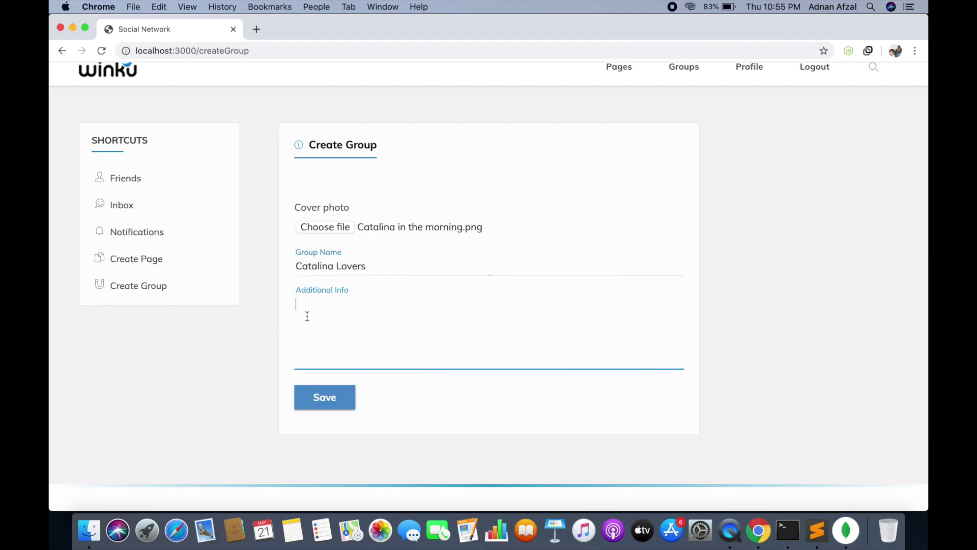
pyautogui.write('this is p')
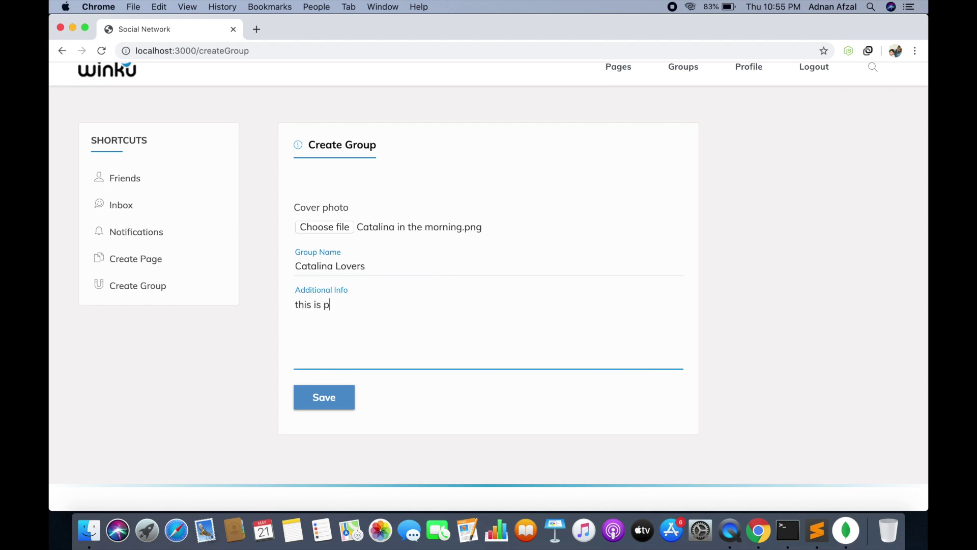
pyautogui.write('ublic group')
pyautogui.click(321, 395)
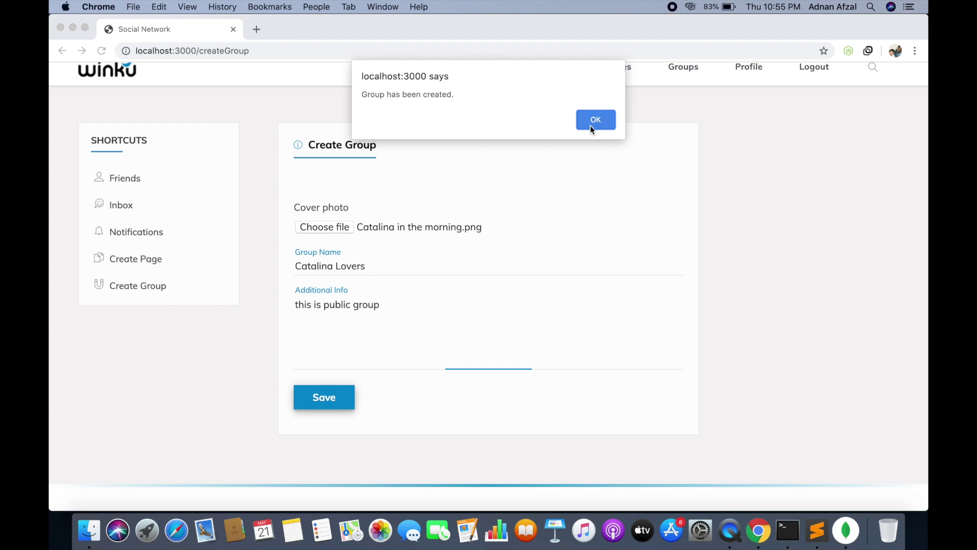
pyautogui.click(592, 125)
pyautogui.scroll(2, 707, 95)
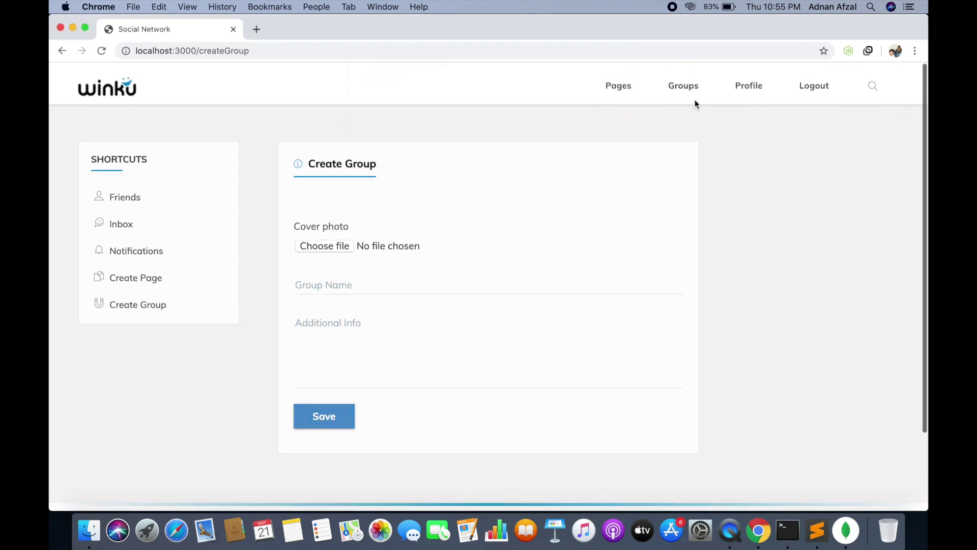
# Post 'this is a post in group' in the Catalina Lovers group and dismiss the confirmation
pyautogui.click(682, 81)
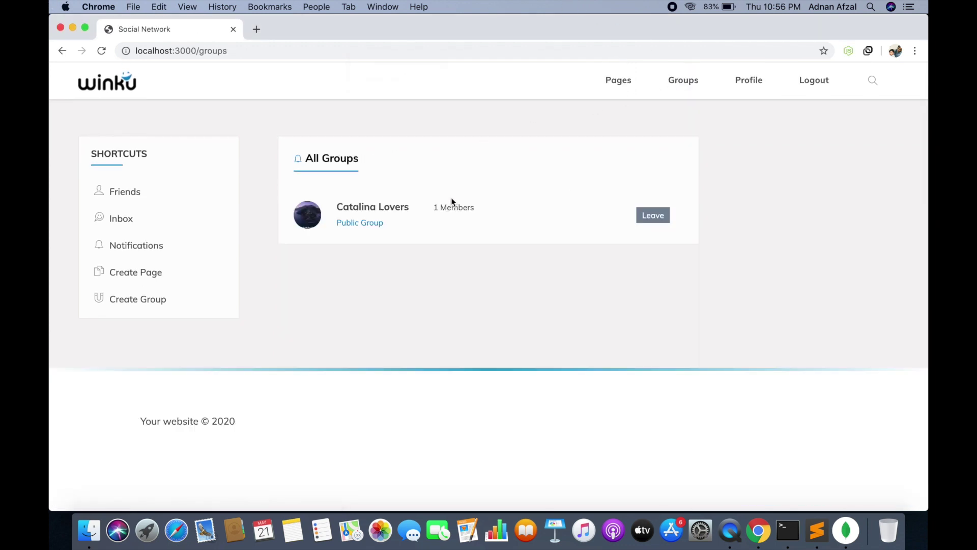
pyautogui.click(402, 209)
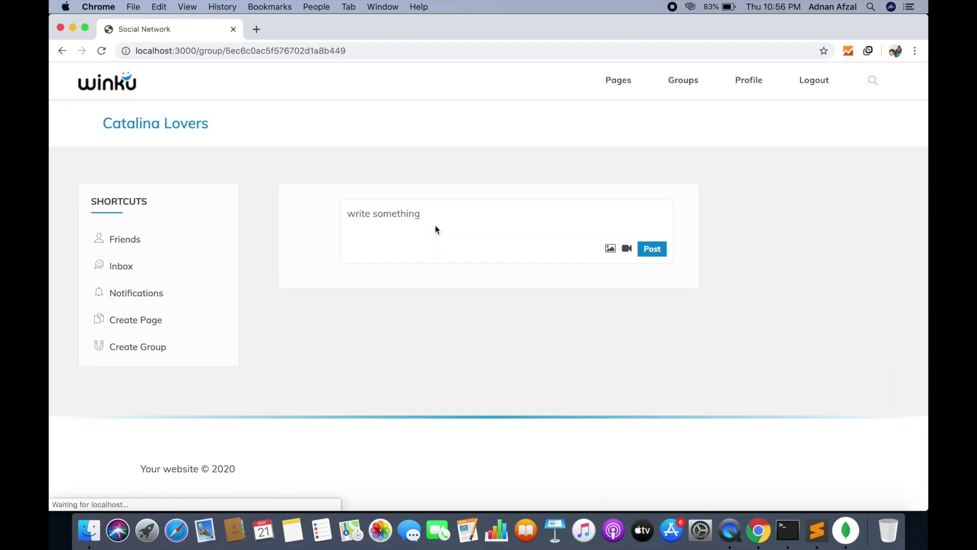
pyautogui.scroll(-10, 435, 225)
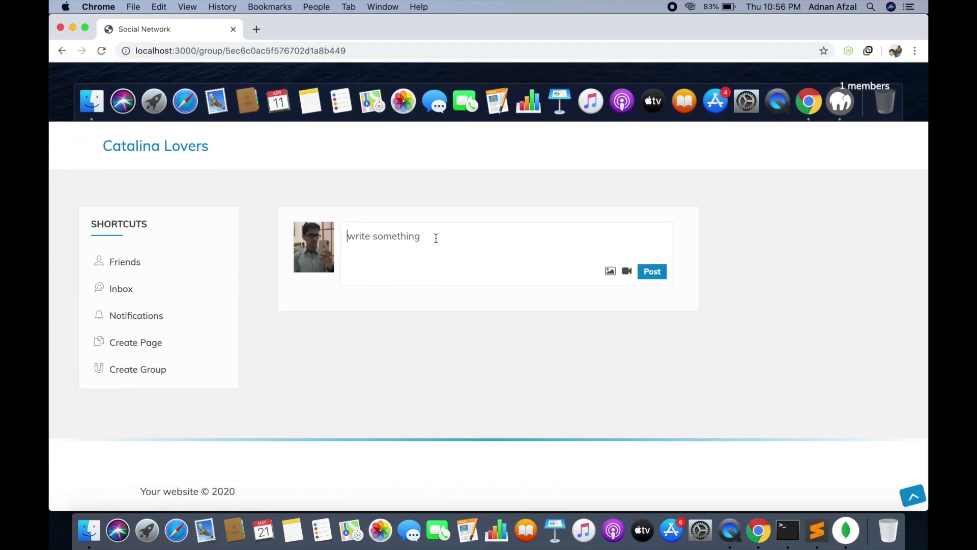
pyautogui.write('this is a post')
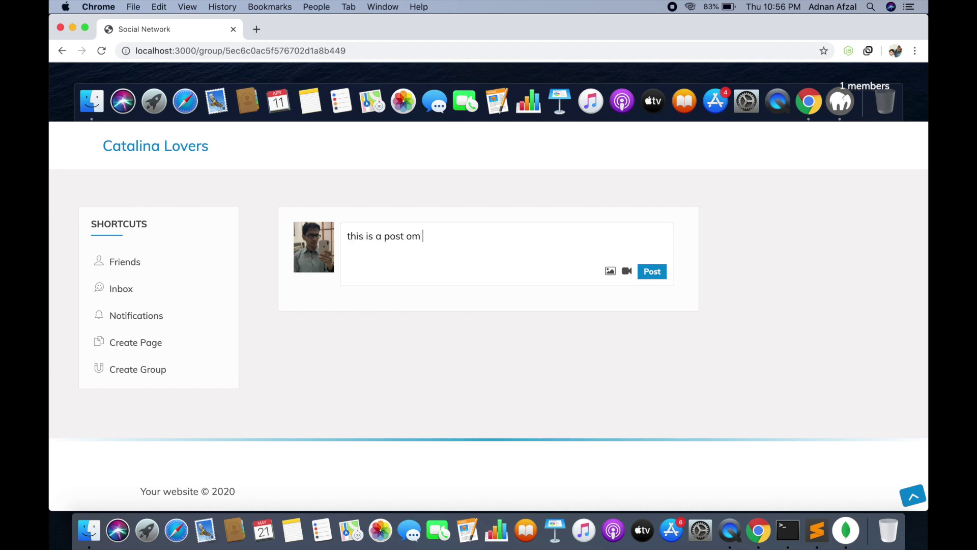
pyautogui.write(' in group')
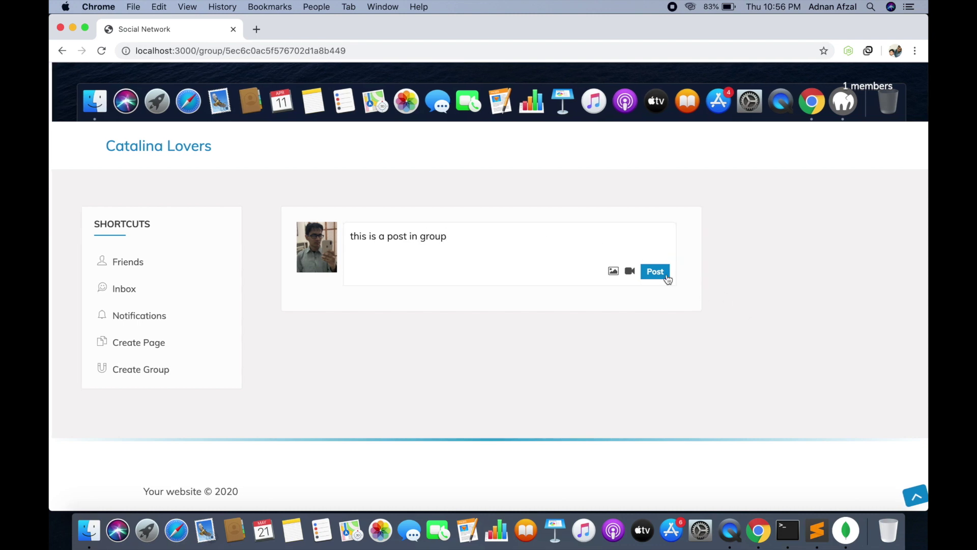
pyautogui.click(664, 273)
pyautogui.click(589, 124)
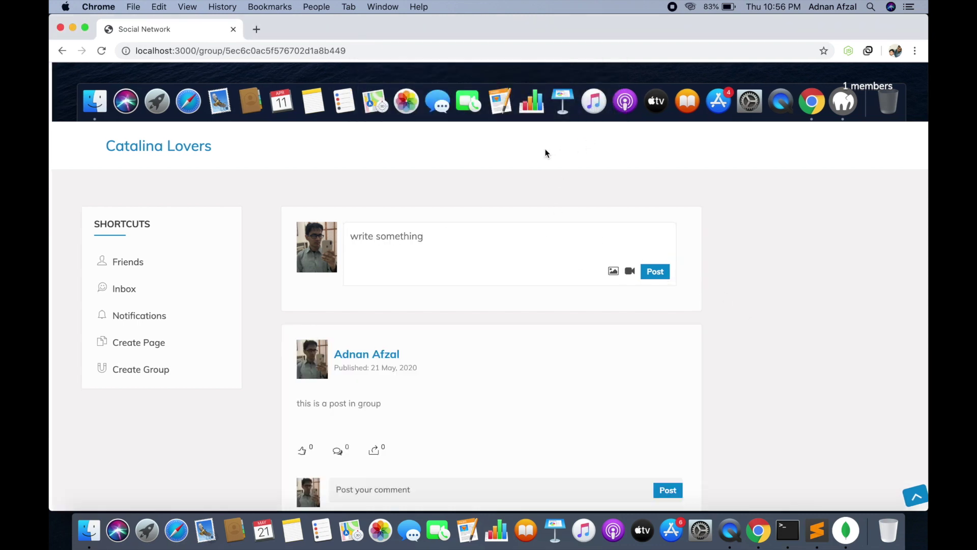
# Reload the group page to confirm the new post appears
pyautogui.click(526, 56)
pyautogui.press('Return')
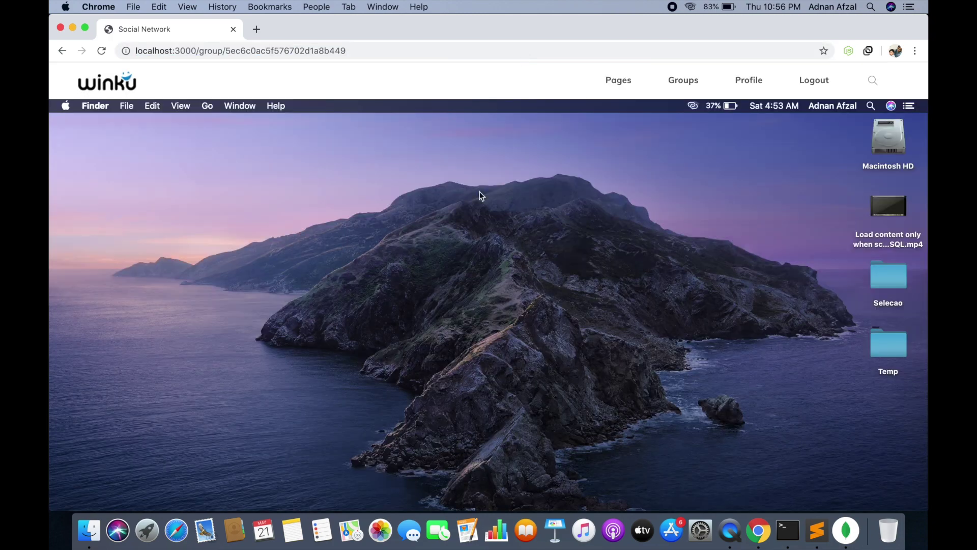
pyautogui.scroll(-10, 505, 226)
pyautogui.scroll(-3, 505, 226)
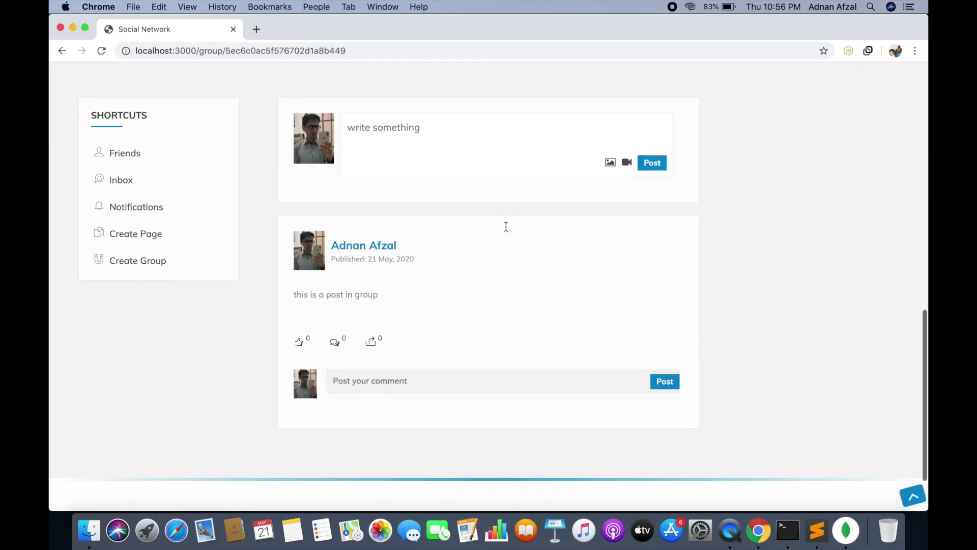
pyautogui.scroll(10, 505, 226)
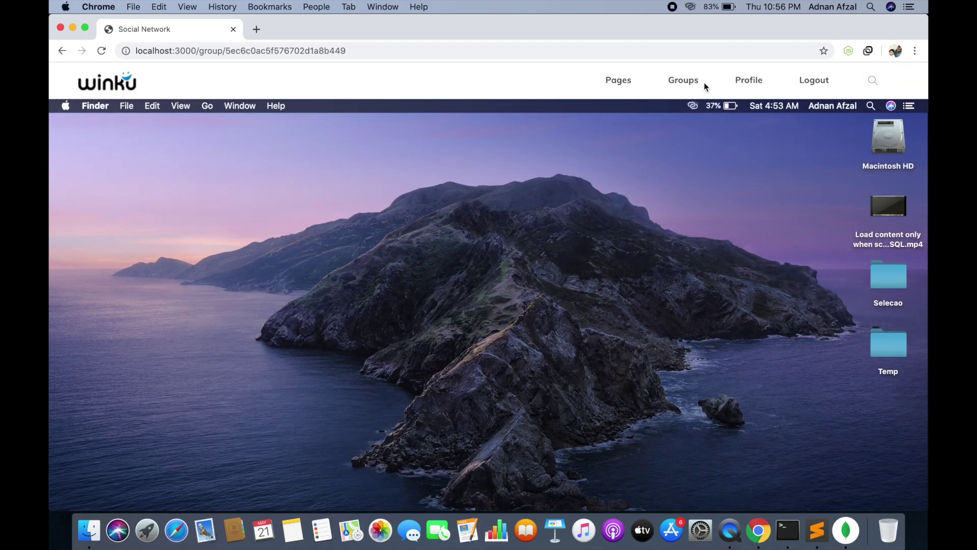
# Browse the groups list and liked pages, opening the Catalina page
pyautogui.click(694, 83)
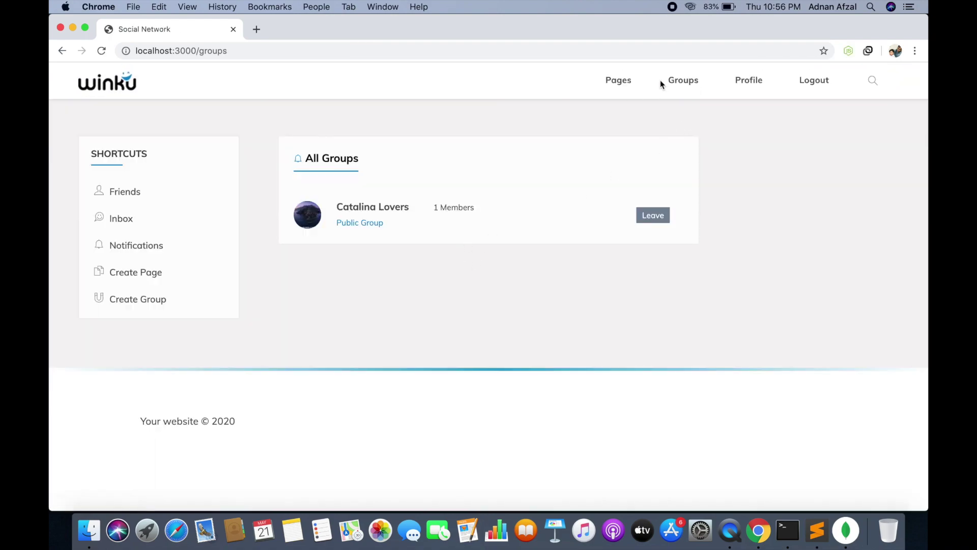
pyautogui.click(629, 85)
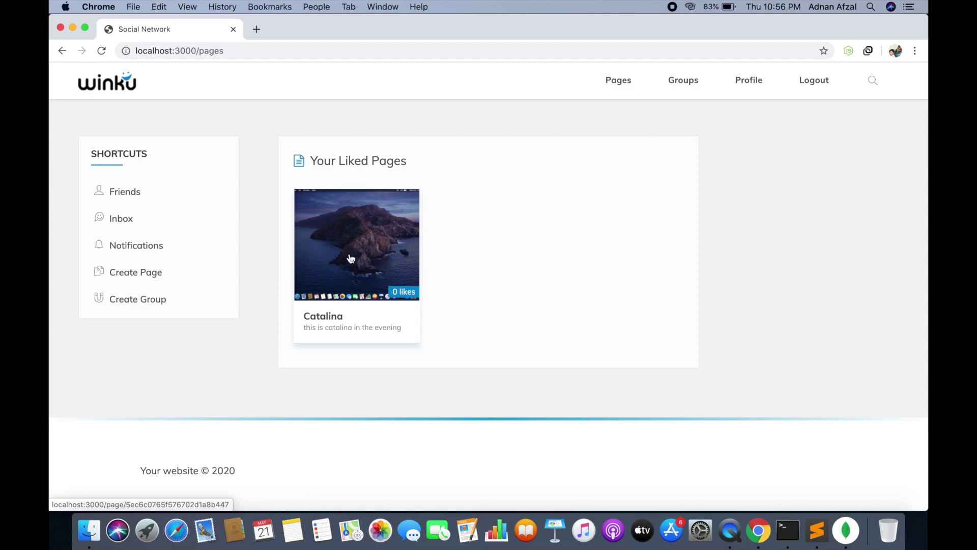
pyautogui.click(340, 286)
# View the profile, open the Friends page and its search box, then log out
pyautogui.click(753, 82)
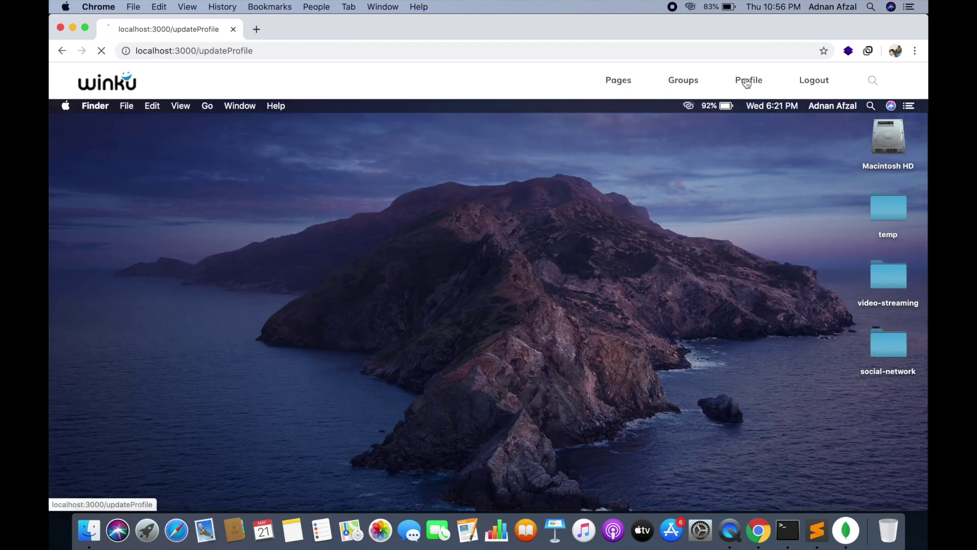
pyautogui.scroll(-7, 353, 229)
pyautogui.scroll(-5, 353, 232)
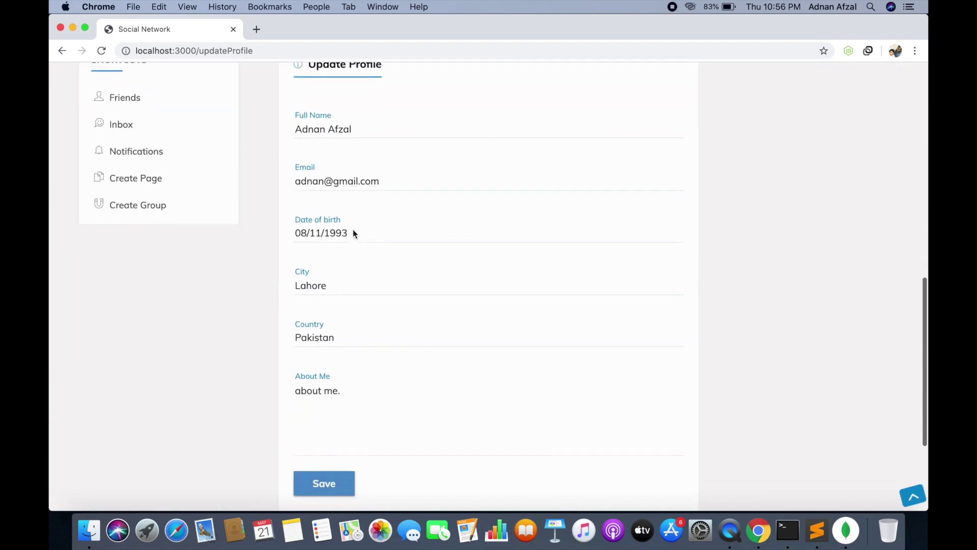
pyautogui.scroll(2, 336, 226)
pyautogui.click(129, 172)
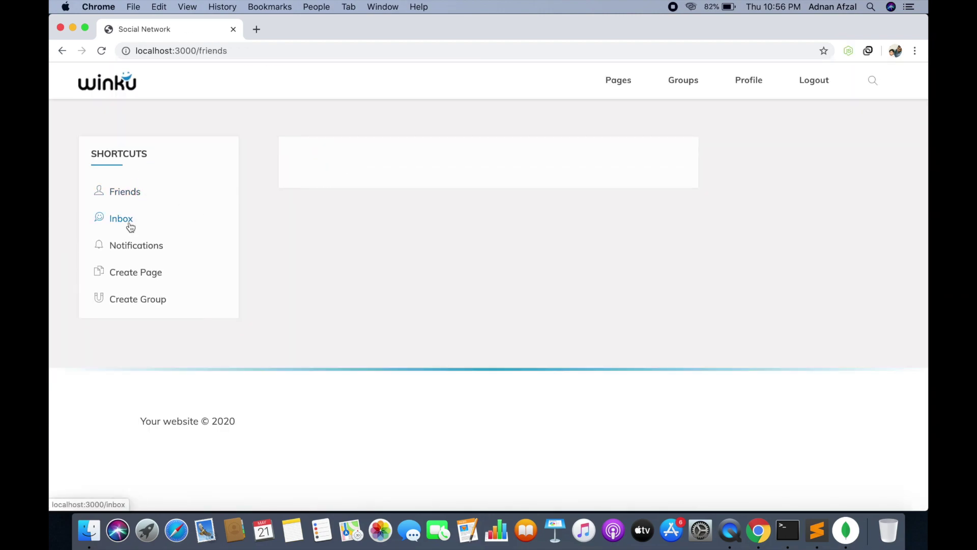
pyautogui.click(872, 83)
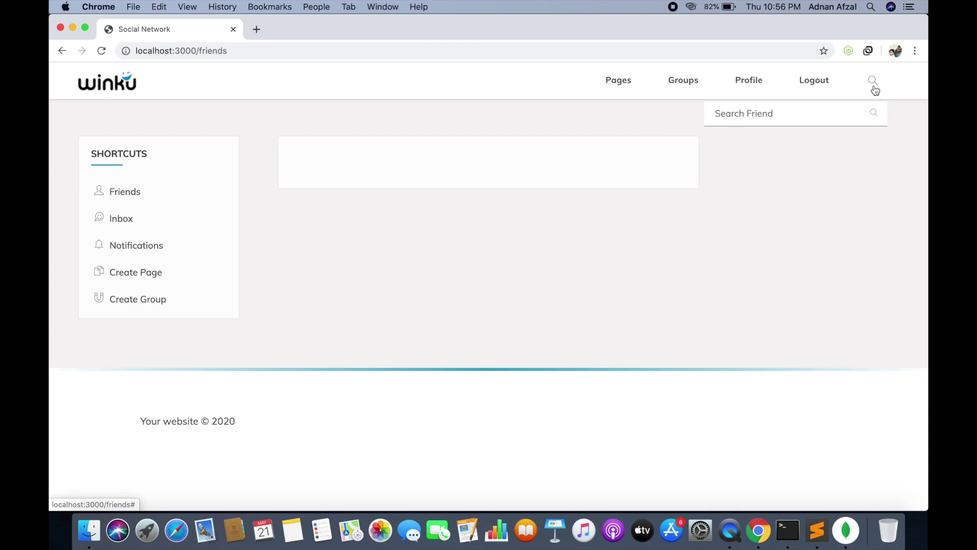
pyautogui.click(813, 81)
# On the signup form, fill in the full name, user name and email using saved suggestions
pyautogui.click(463, 313)
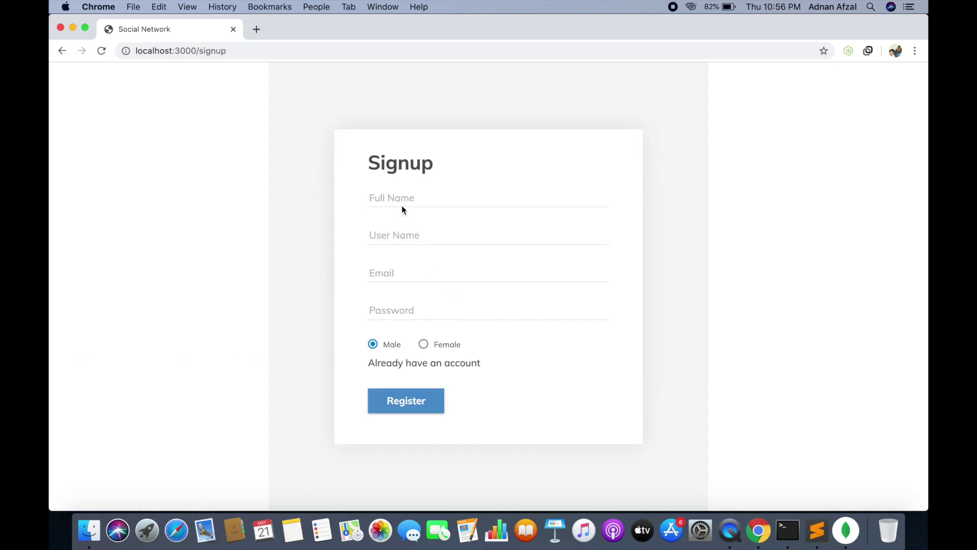
pyautogui.click(402, 206)
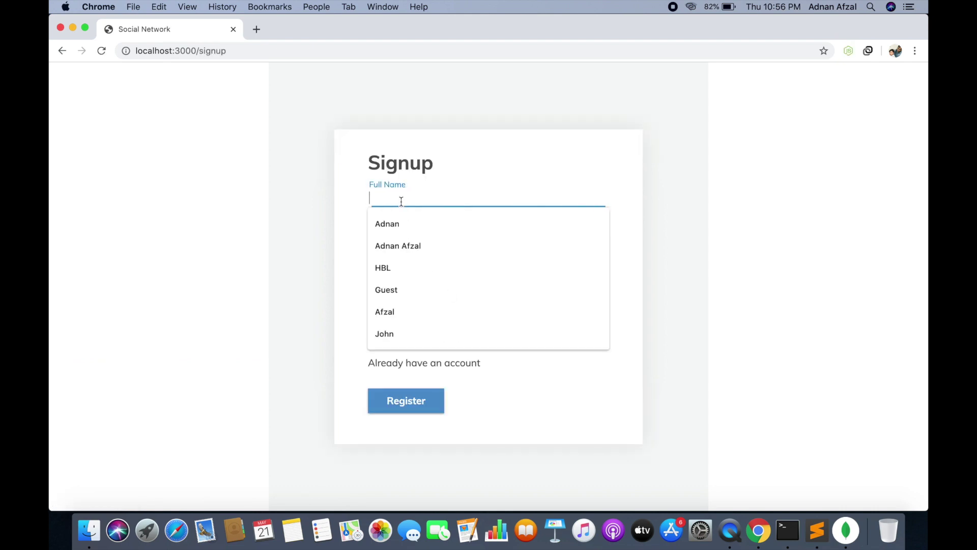
pyautogui.click(407, 330)
pyautogui.write('Doe')
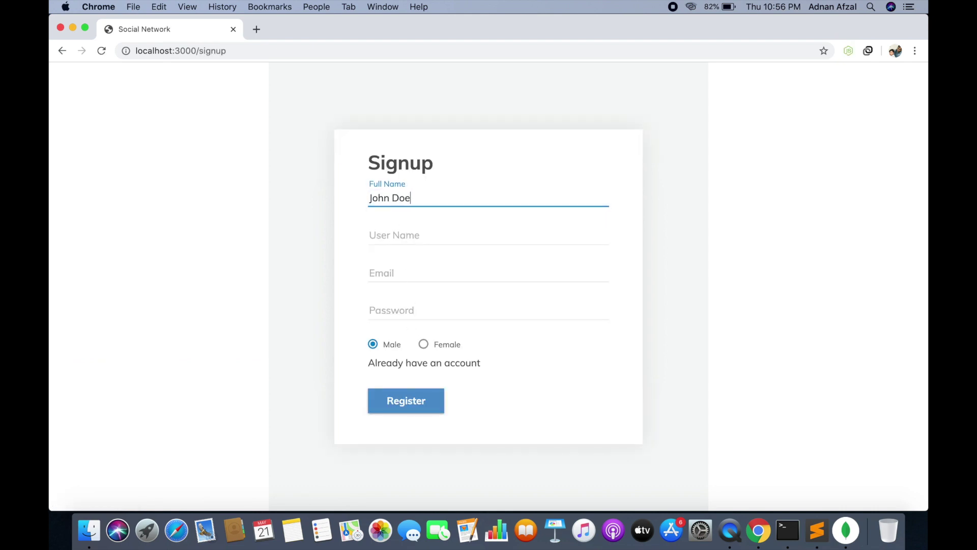
pyautogui.click(416, 232)
pyautogui.write('joh')
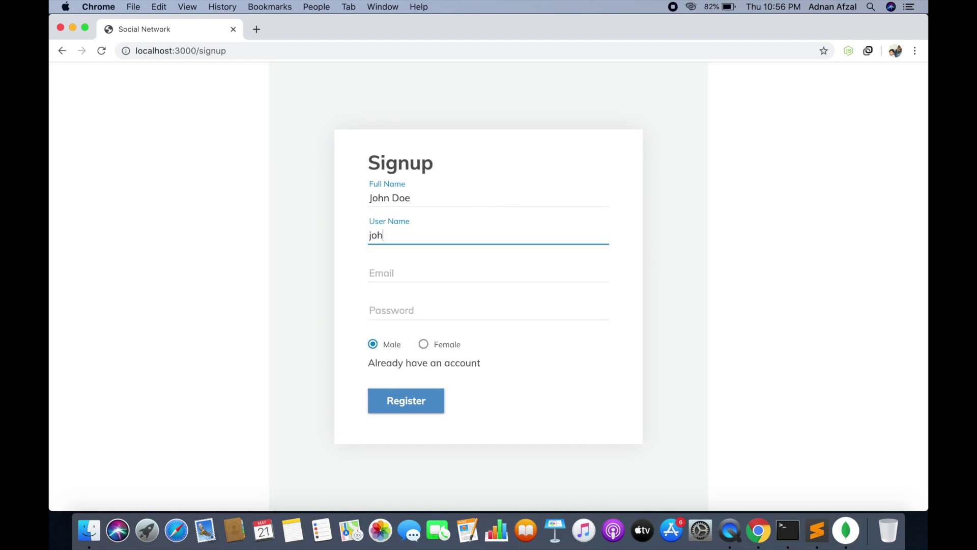
pyautogui.write('ndoe')
pyautogui.press('Tab')
pyautogui.write('joh')
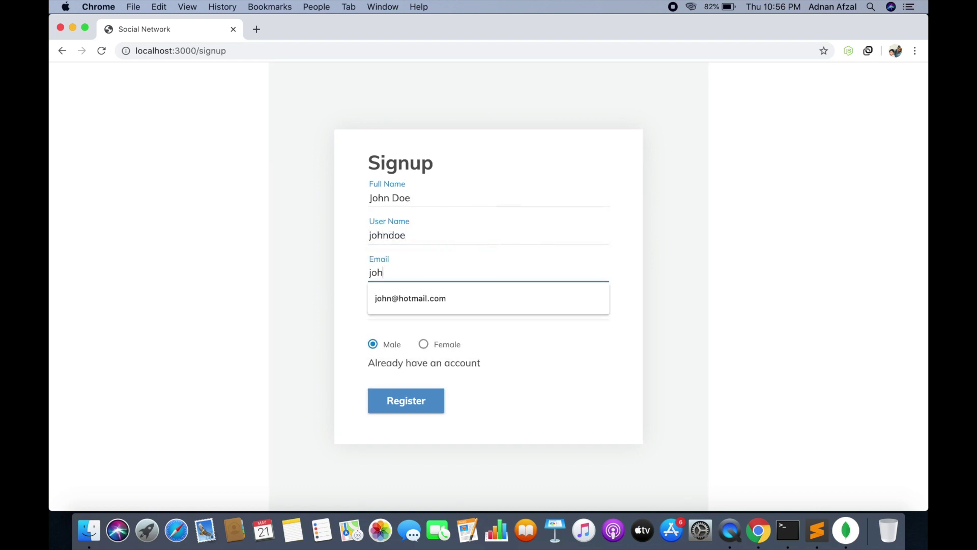
pyautogui.press('Down')
pyautogui.press('Return')
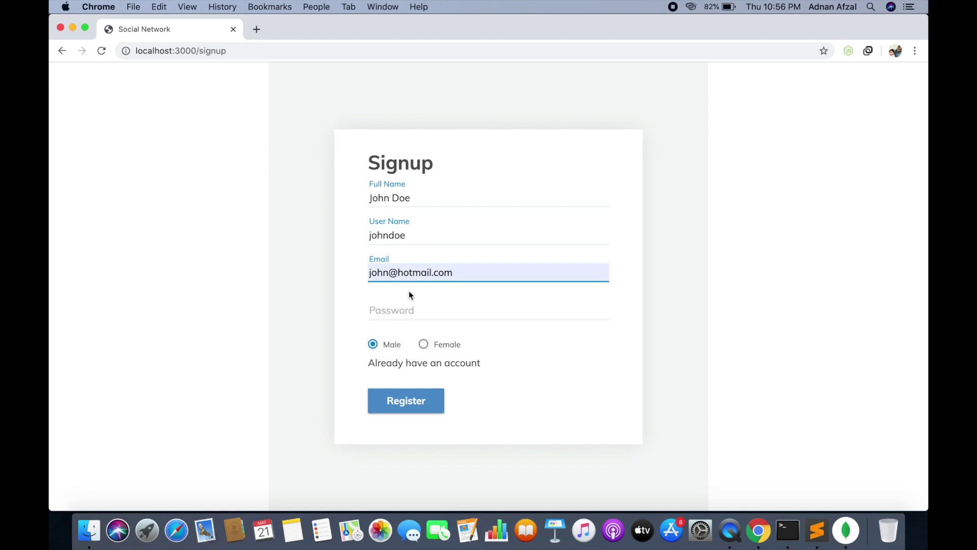
# Enter the account password, register, and dismiss the signup confirmation
pyautogui.click(410, 298)
pyautogui.doubleClick(422, 273)
pyautogui.click(406, 305)
pyautogui.write('123')
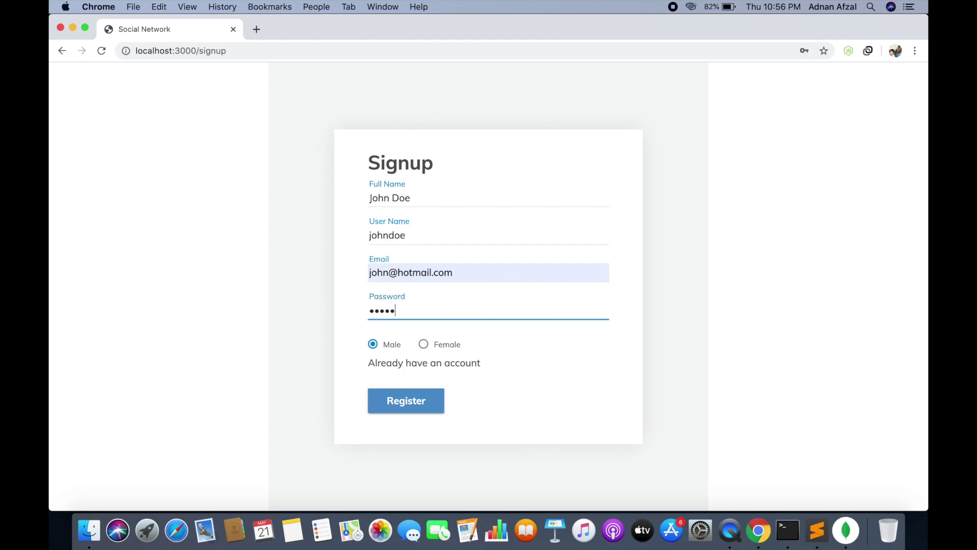
pyautogui.click(401, 405)
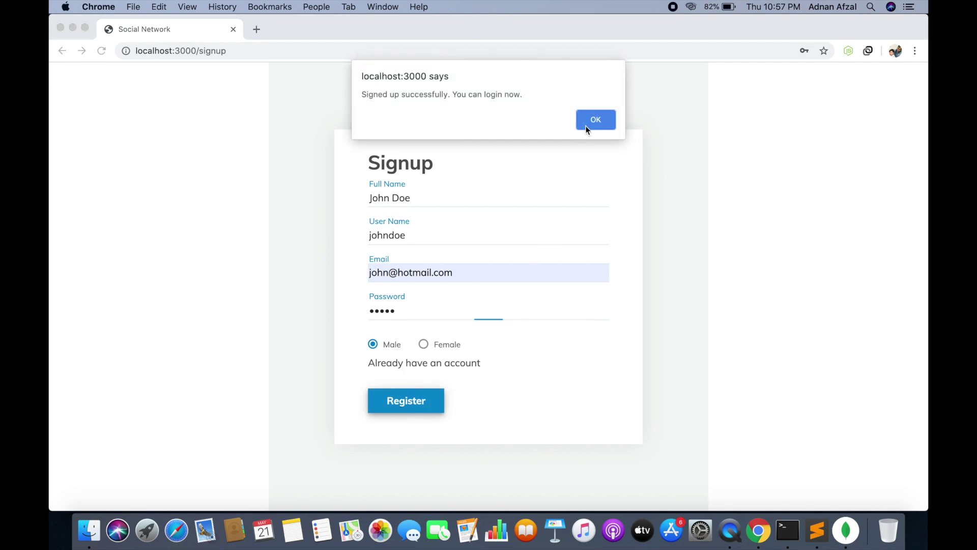
pyautogui.click(588, 130)
# Log in with the new account's saved email suggestion and its password
pyautogui.click(399, 239)
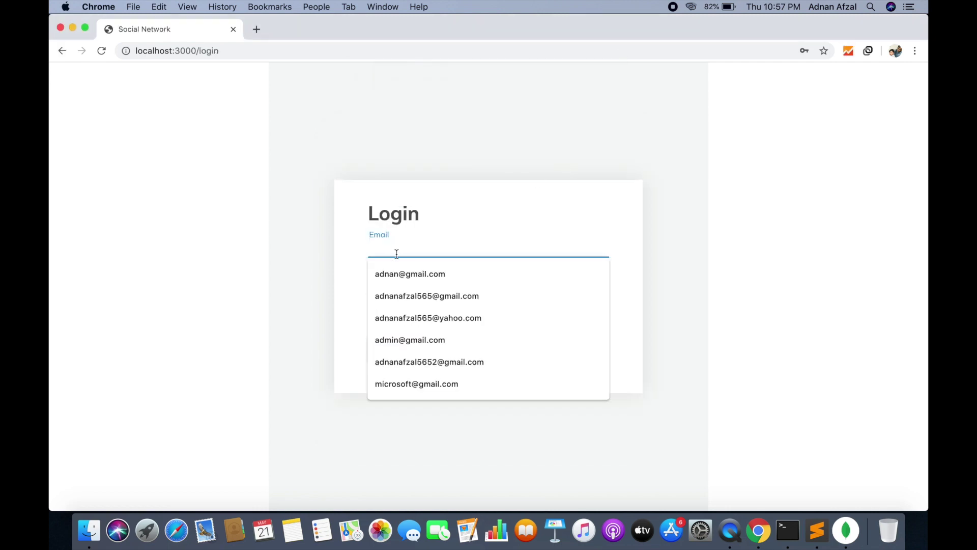
pyautogui.write('joo')
pyautogui.press('BackSpace')
pyautogui.write('h')
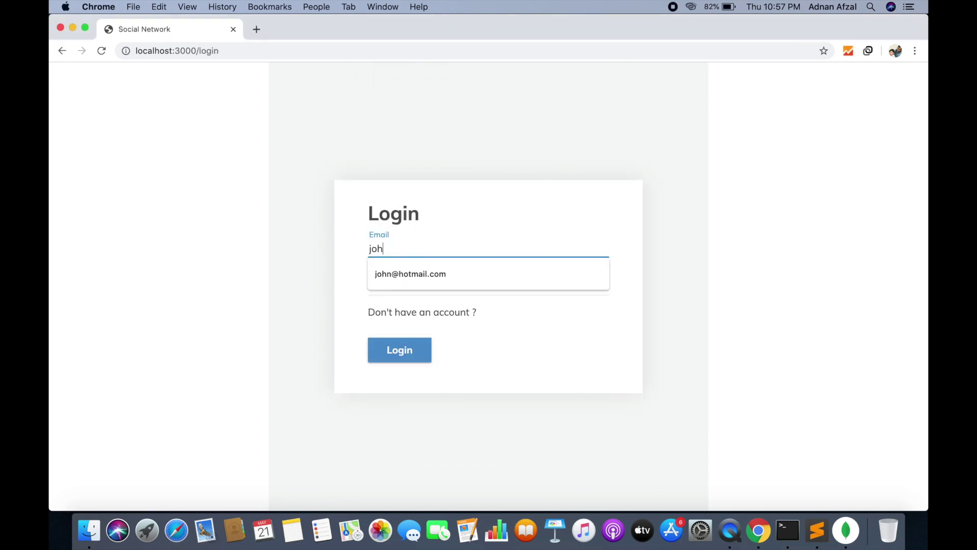
pyautogui.press('Down')
pyautogui.press('Return')
pyautogui.press('Tab')
pyautogui.write('1')
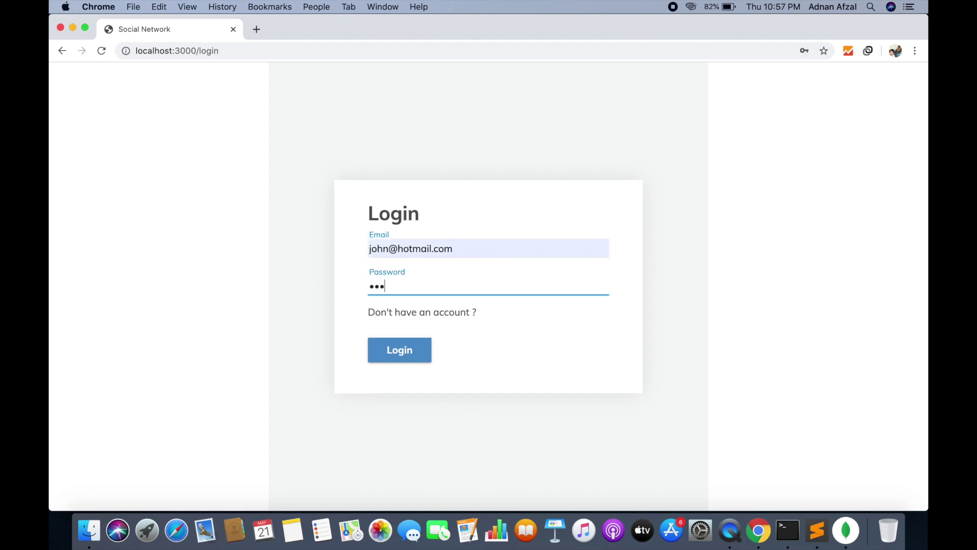
pyautogui.press('Return')
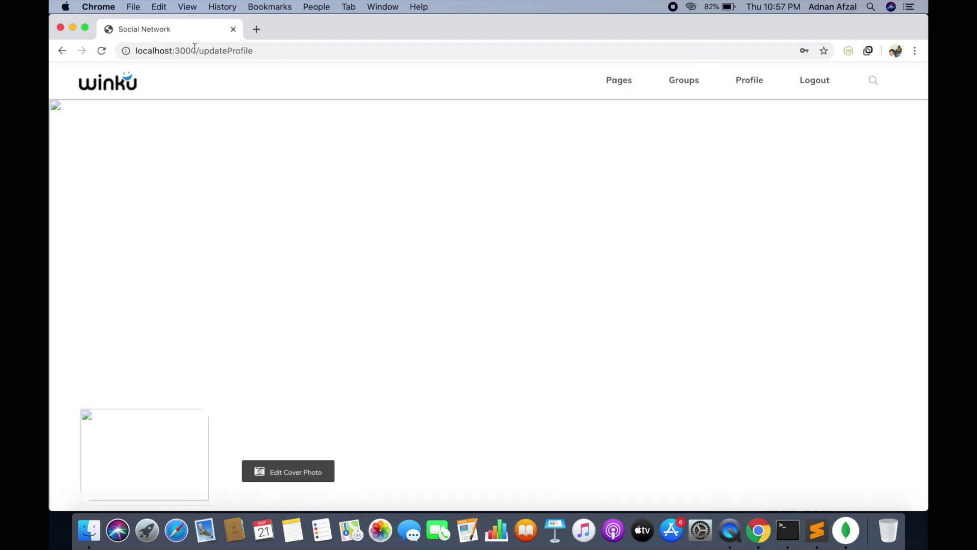
# Set the rocket image as the profile's cover photo
pyautogui.click(306, 481)
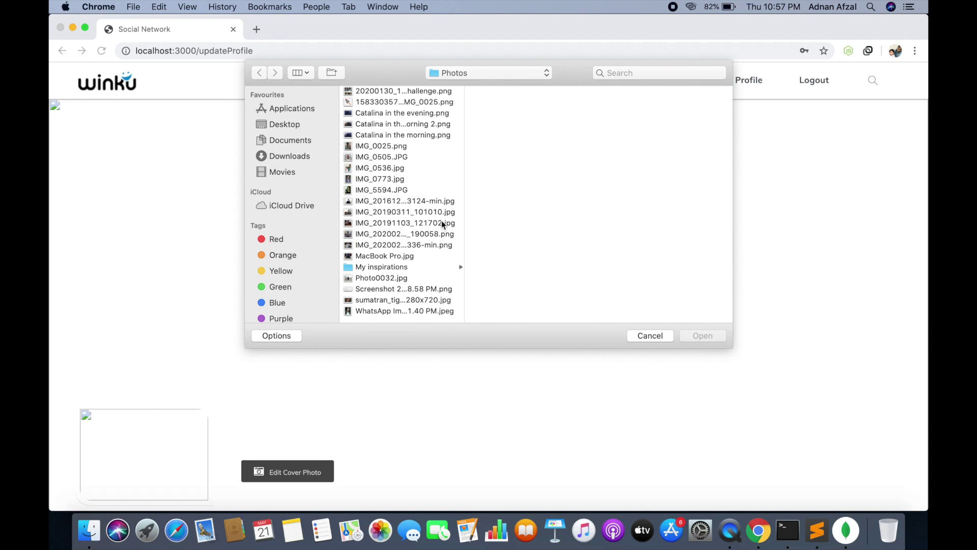
pyautogui.click(391, 104)
pyautogui.click(702, 336)
pyautogui.scroll(-3, 346, 267)
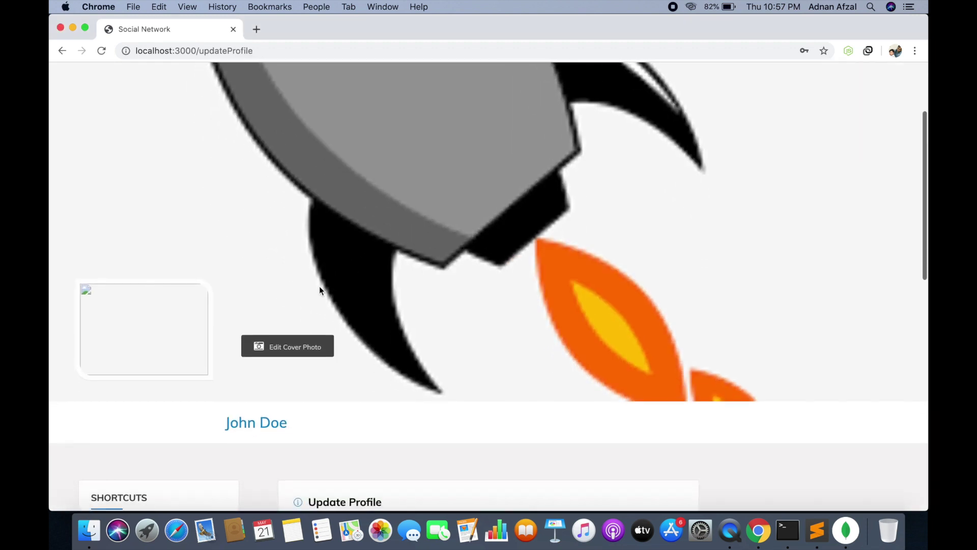
# Set IMG_0505.JPG as the display photo
pyautogui.click(152, 359)
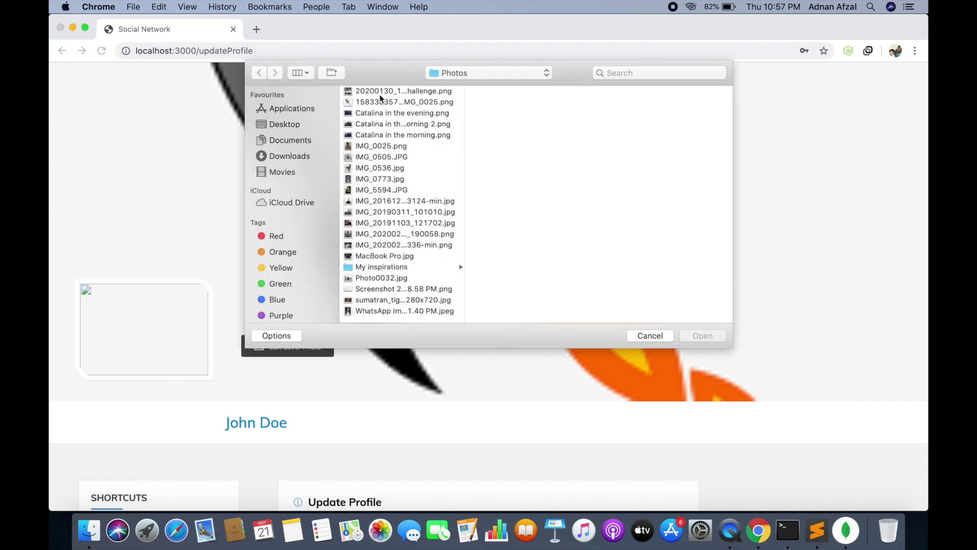
pyautogui.click(390, 147)
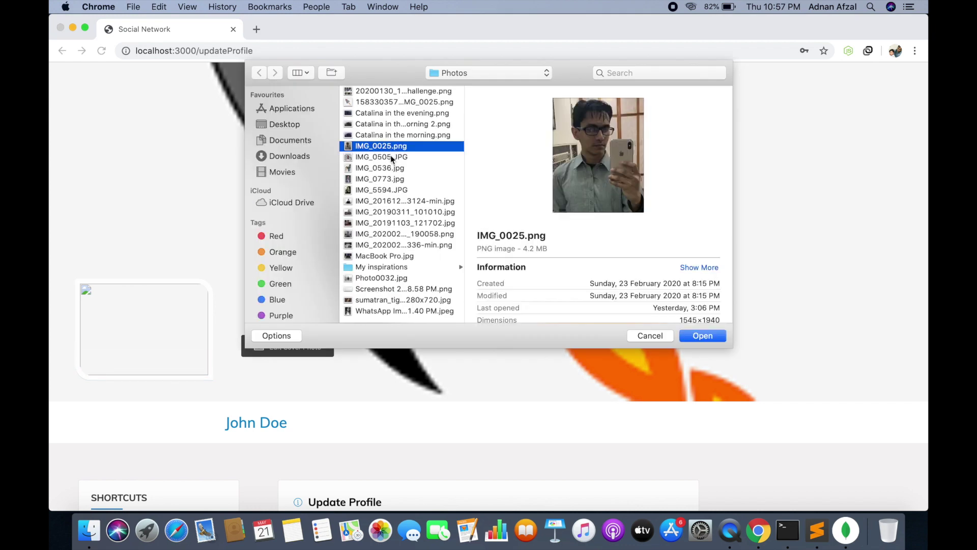
pyautogui.click(390, 156)
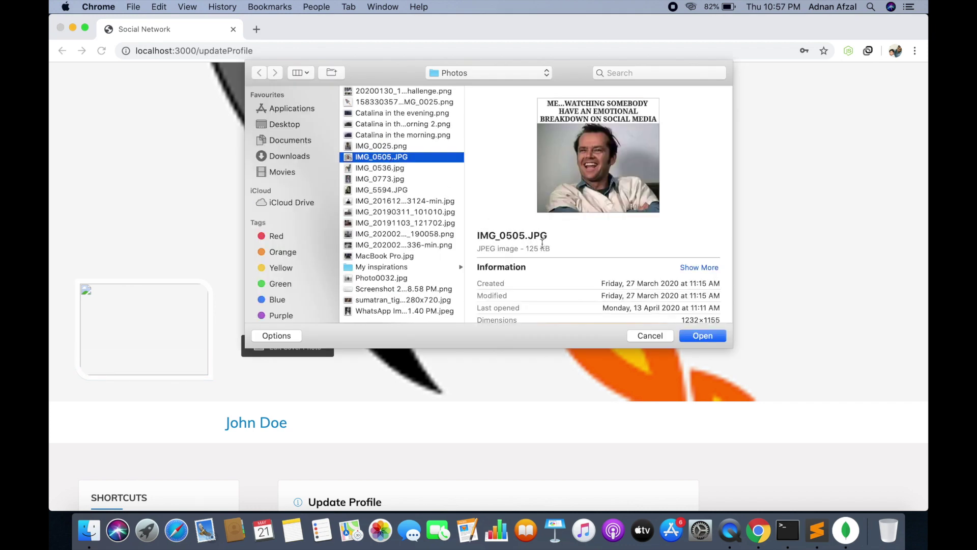
pyautogui.click(703, 336)
# Reload the profile page to check both photos, then view the liked pages list
pyautogui.click(466, 51)
pyautogui.press('Return')
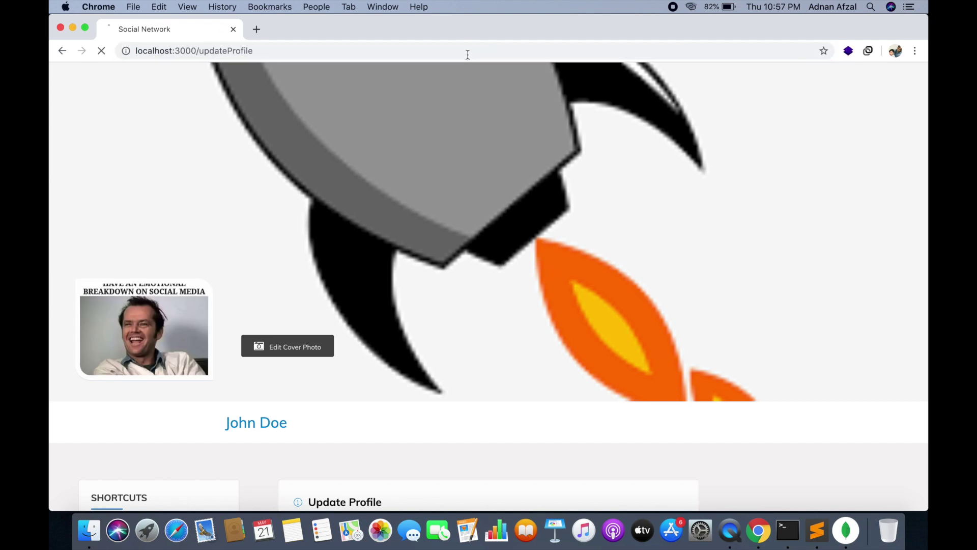
pyautogui.scroll(-4, 469, 128)
pyautogui.scroll(6, 469, 126)
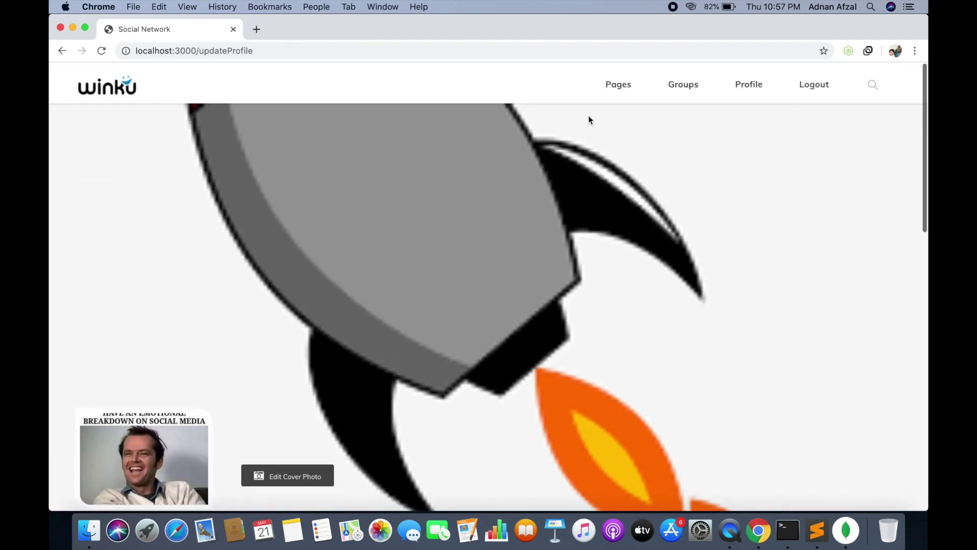
pyautogui.click(610, 85)
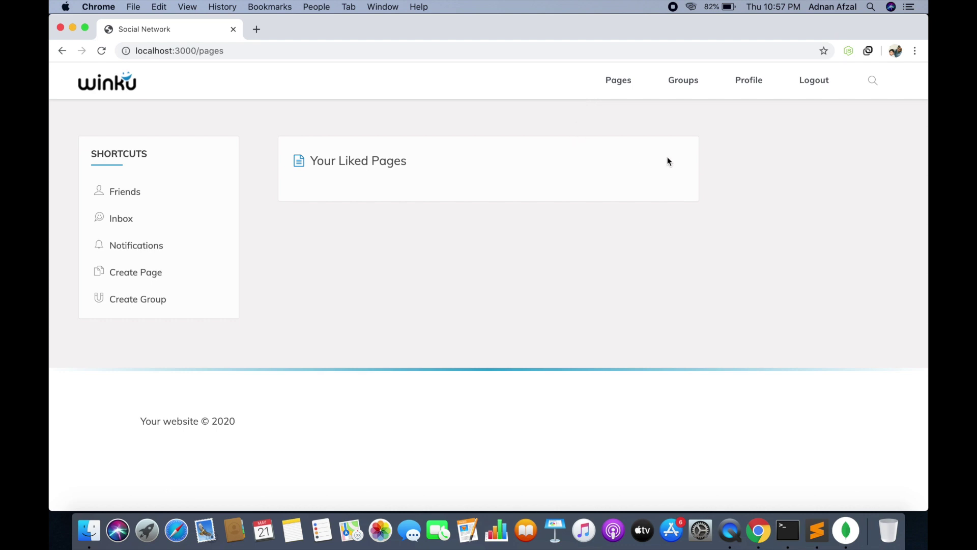
# Search for 'ca' and show the page results listing Catalina
pyautogui.click(670, 90)
pyautogui.click(875, 87)
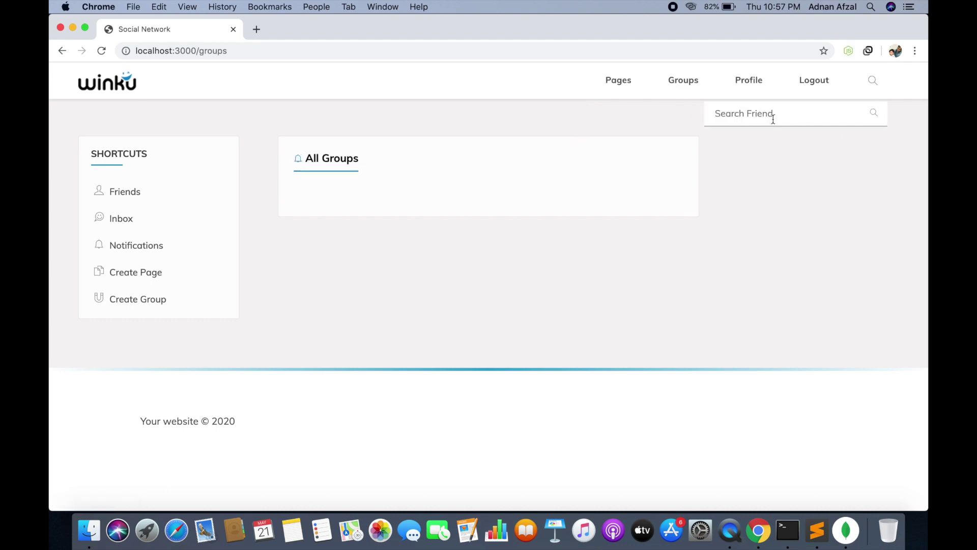
pyautogui.write('catalina')
pyautogui.click(871, 114)
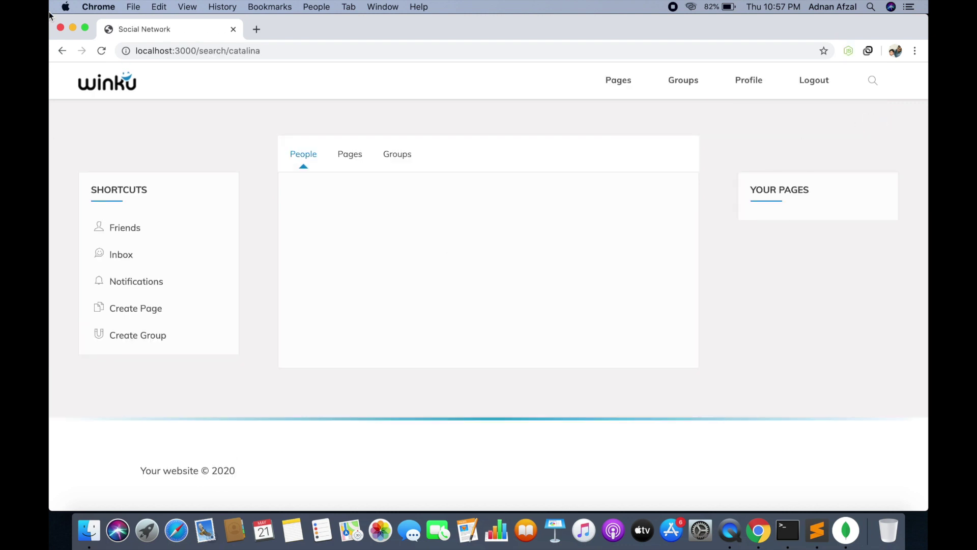
pyautogui.click(349, 153)
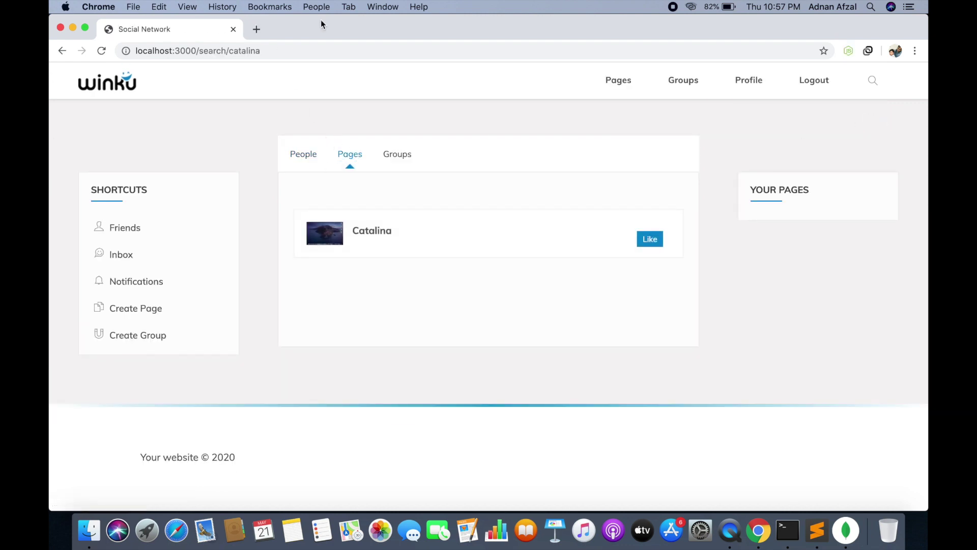
# Like the Catalina page and confirm it stays liked after reloading the results
pyautogui.click(651, 241)
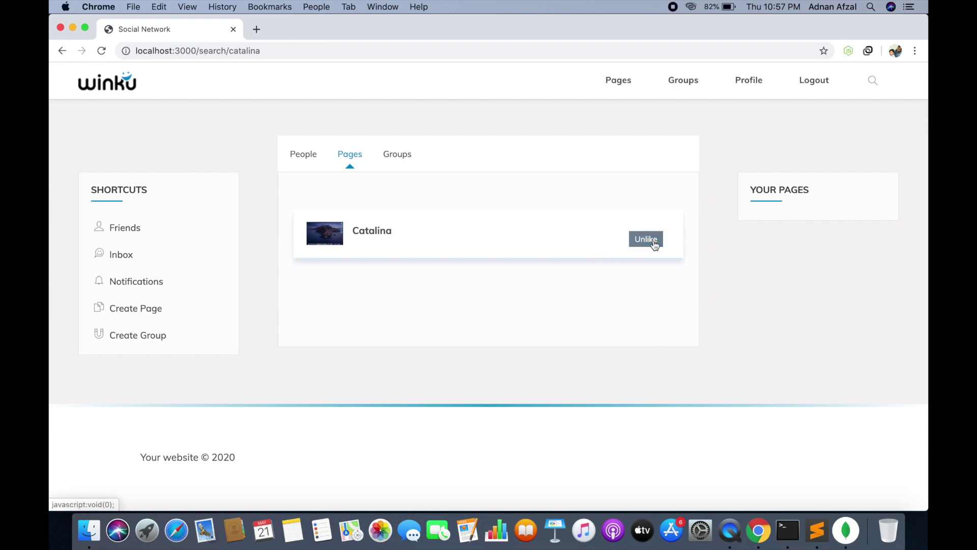
pyautogui.click(475, 54)
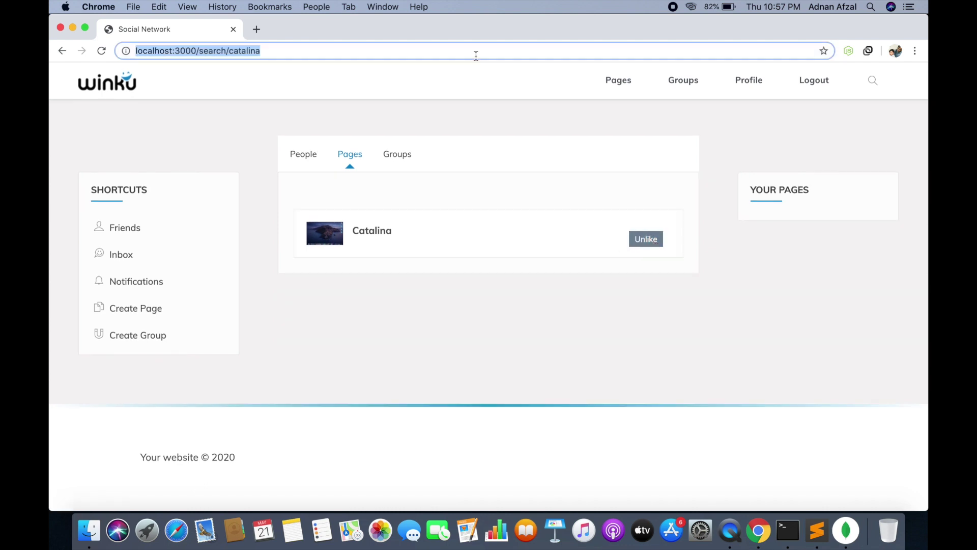
pyautogui.press('Return')
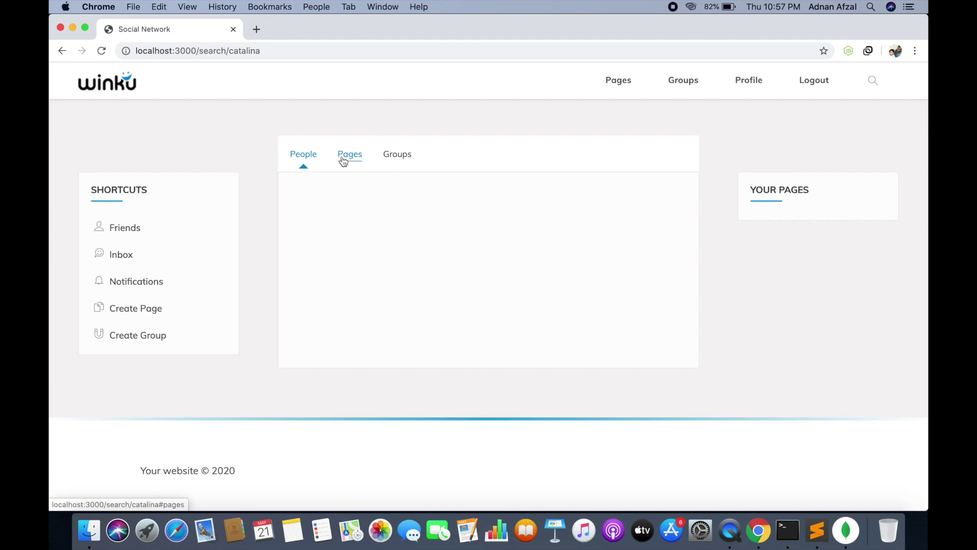
pyautogui.click(350, 156)
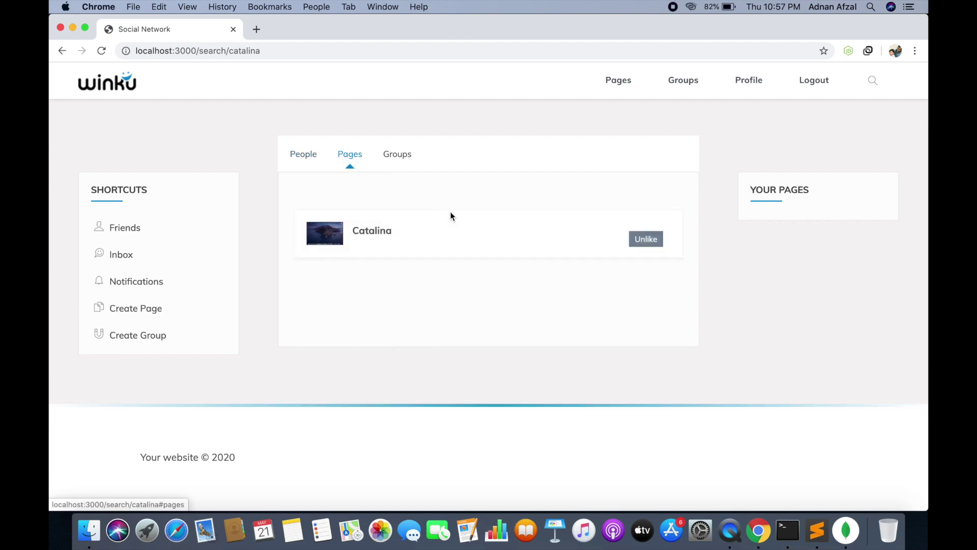
pyautogui.click(617, 84)
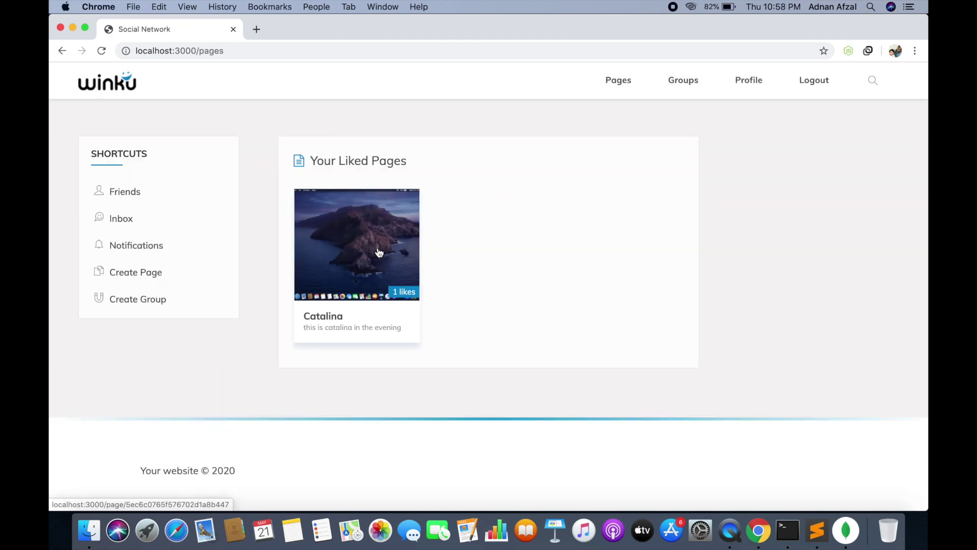
# Check the home feed, then go to the liked pages list
pyautogui.click(130, 88)
pyautogui.scroll(-1, 495, 194)
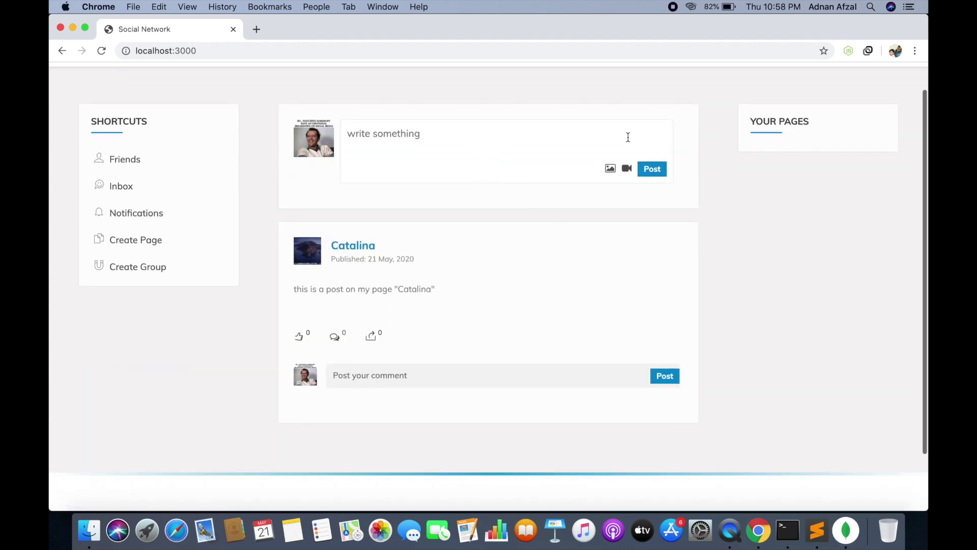
pyautogui.scroll(1, 628, 137)
pyautogui.click(620, 83)
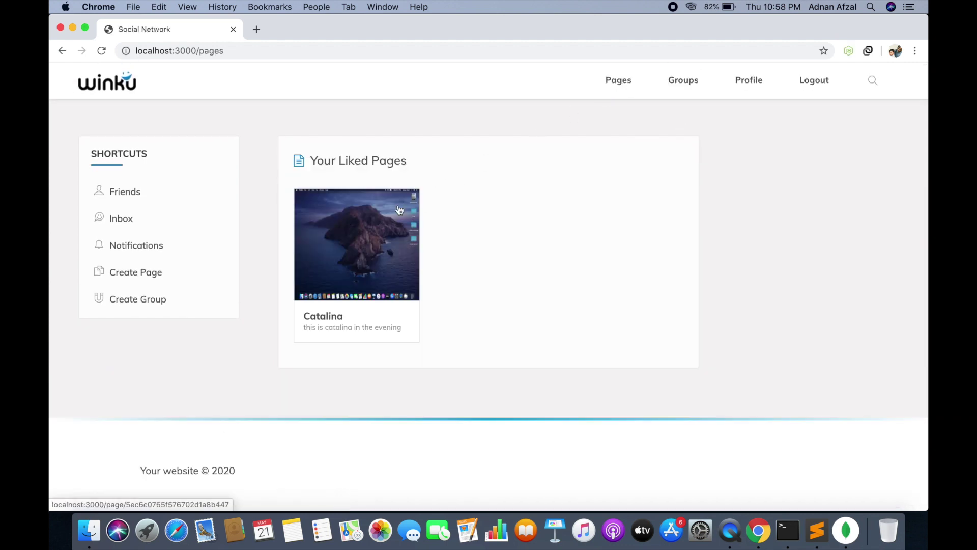
# Unlike the Catalina page so it shows 0 likes and return home
pyautogui.click(382, 280)
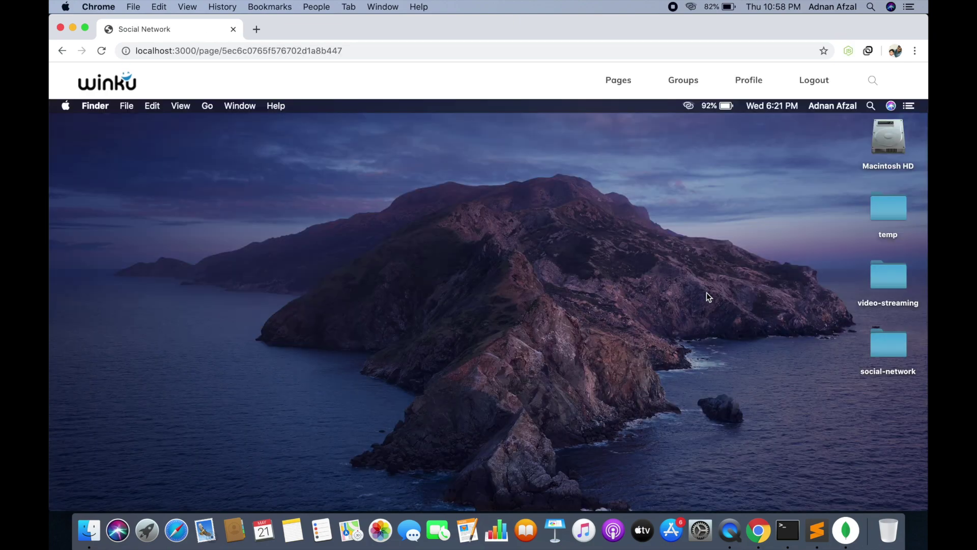
pyautogui.scroll(-5, 710, 294)
pyautogui.click(858, 374)
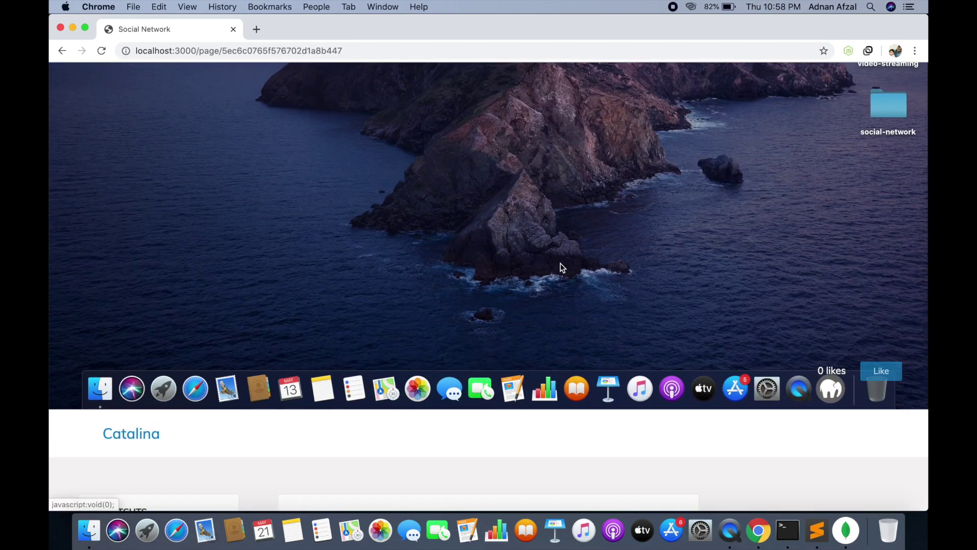
pyautogui.scroll(5, 231, 152)
pyautogui.click(123, 88)
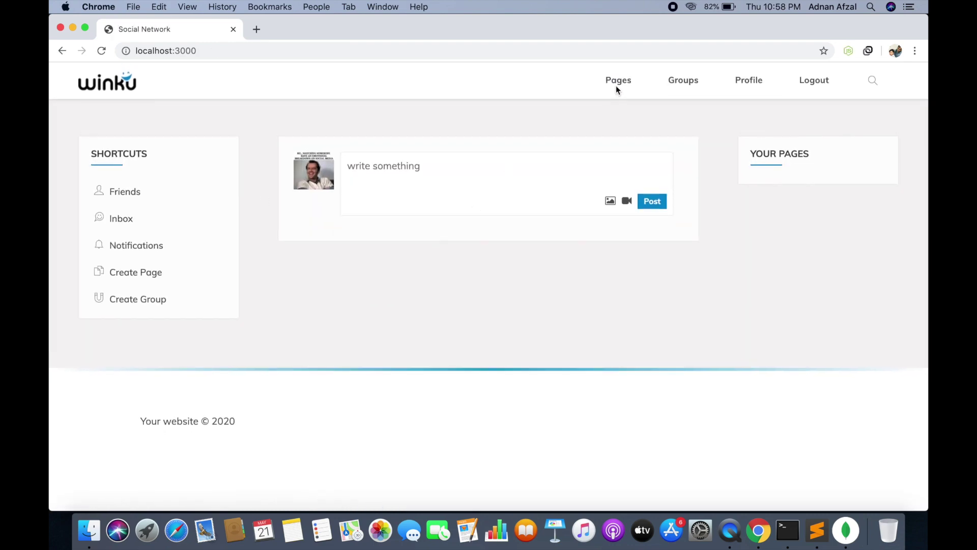
# Search for 'catalinaa' and show the page results
pyautogui.click(616, 82)
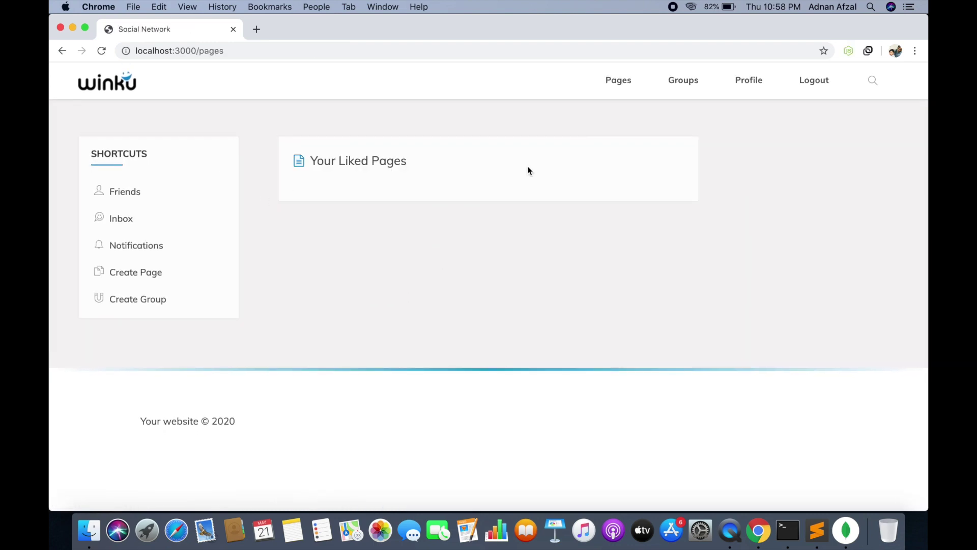
pyautogui.click(871, 81)
pyautogui.write('cata')
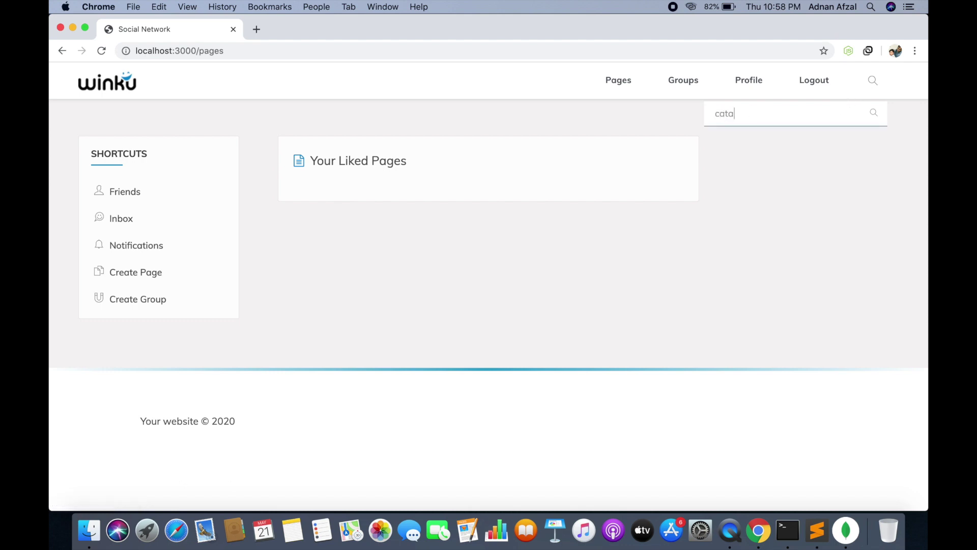
pyautogui.write('linaa')
pyautogui.click(874, 114)
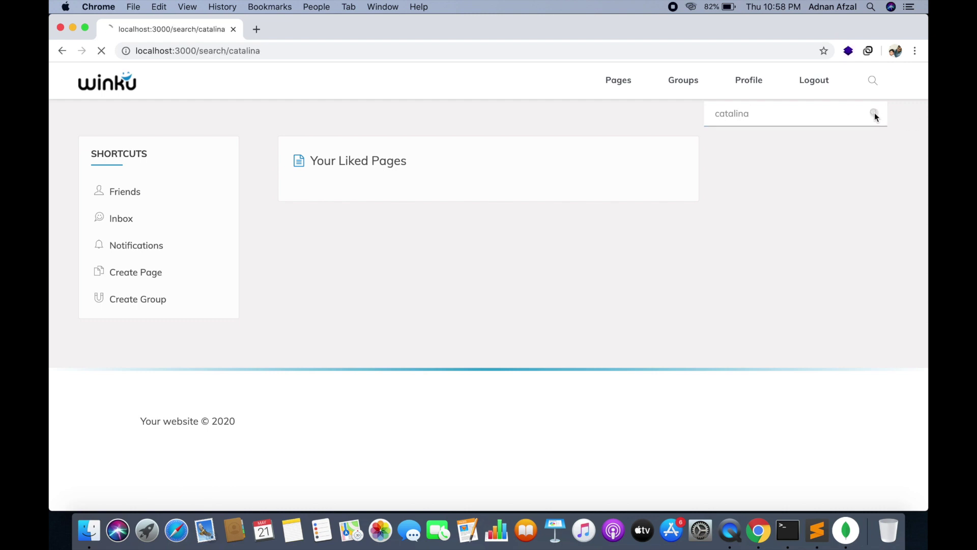
pyautogui.click(355, 160)
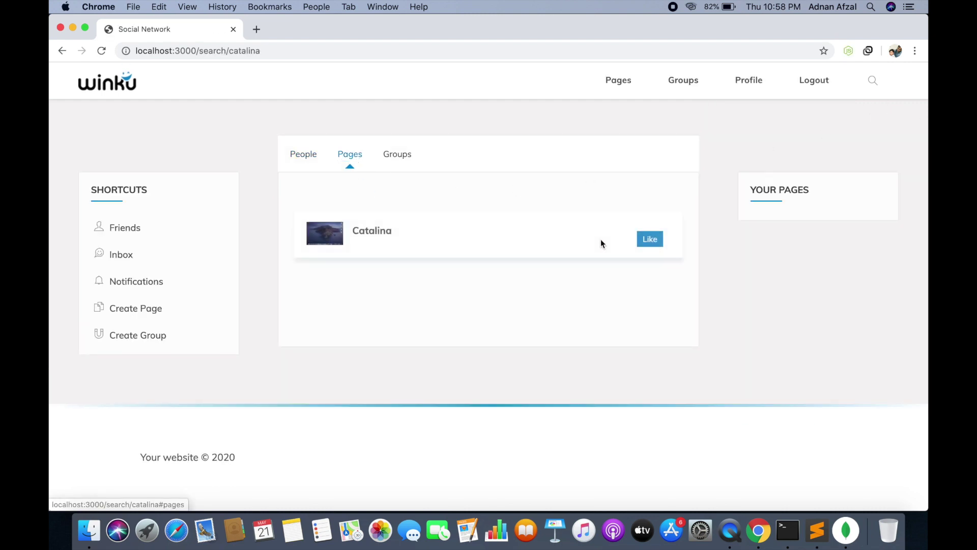
# Like the Catalina page and check its post in the home feed
pyautogui.click(640, 239)
pyautogui.click(113, 82)
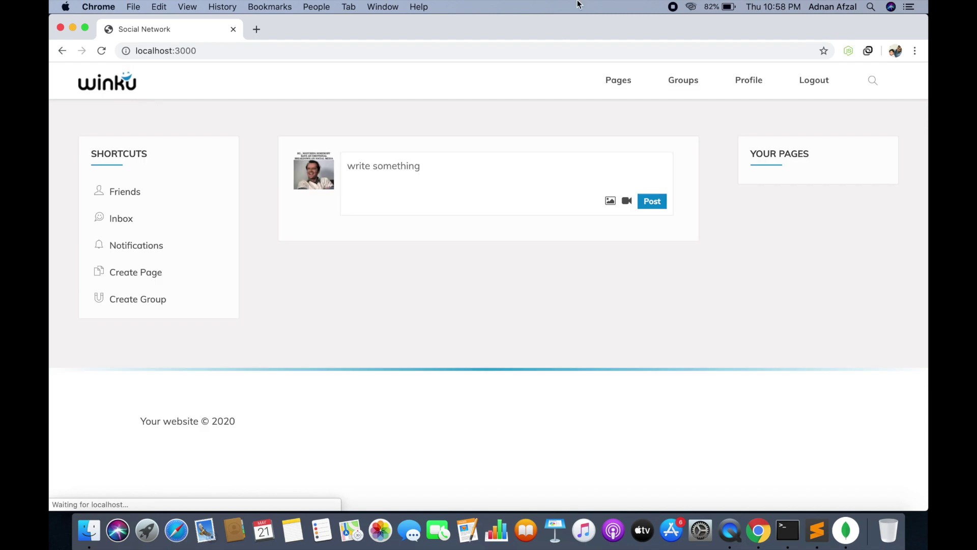
pyautogui.scroll(-3, 445, 211)
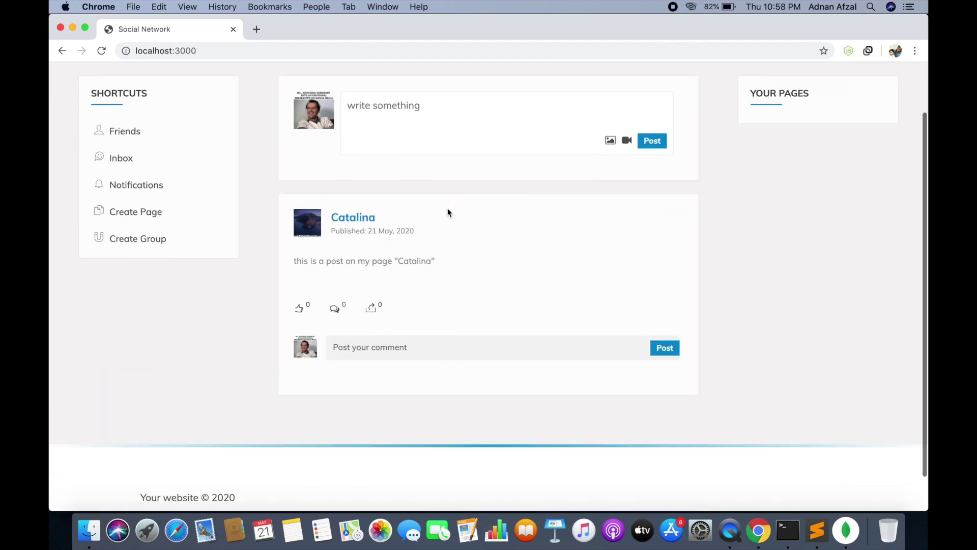
pyautogui.scroll(3, 445, 211)
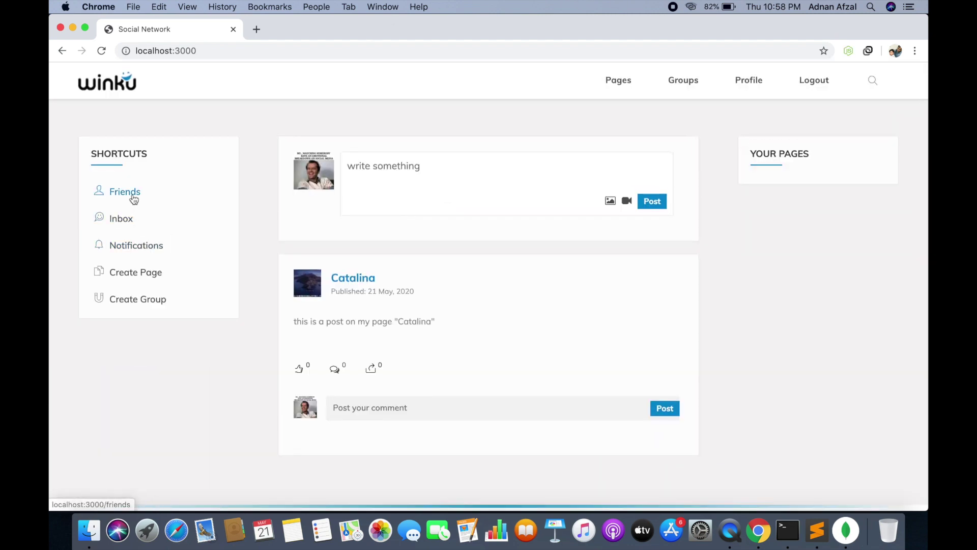
# Search for the first user by name, send a friend request, and dismiss the confirmation
pyautogui.click(872, 80)
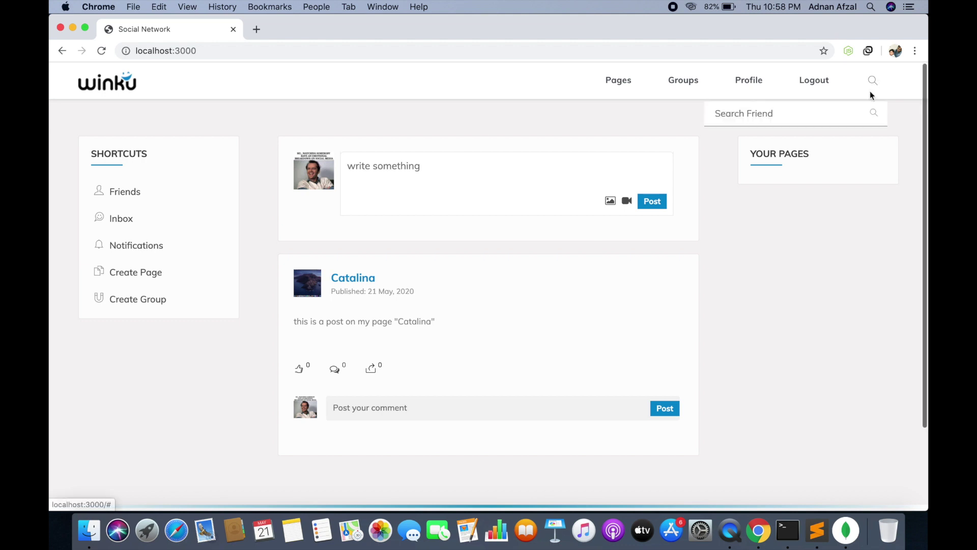
pyautogui.write('aa')
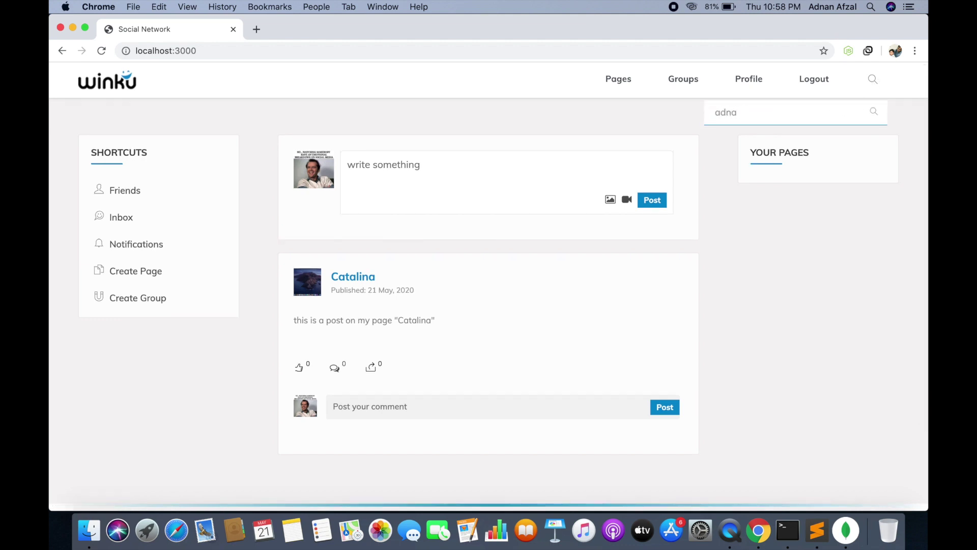
pyautogui.click(873, 112)
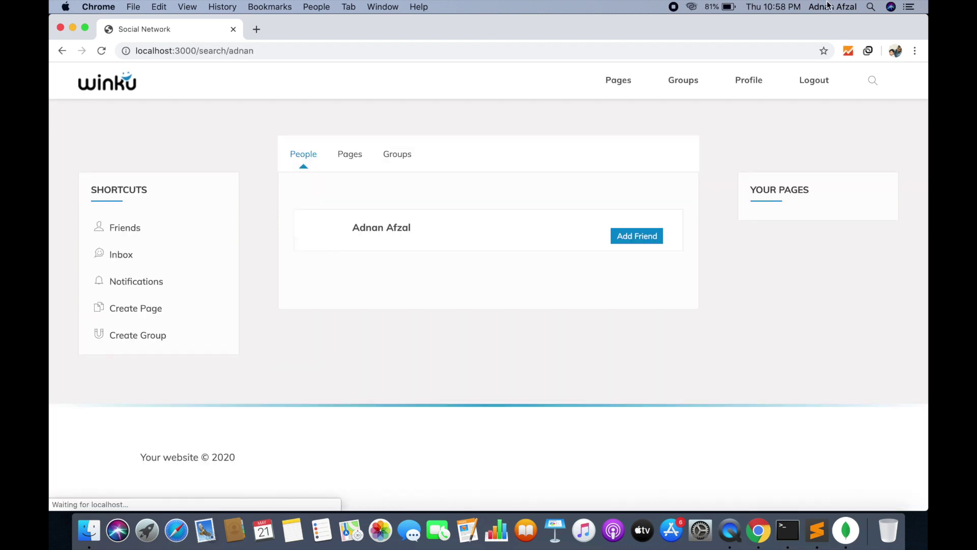
pyautogui.click(652, 253)
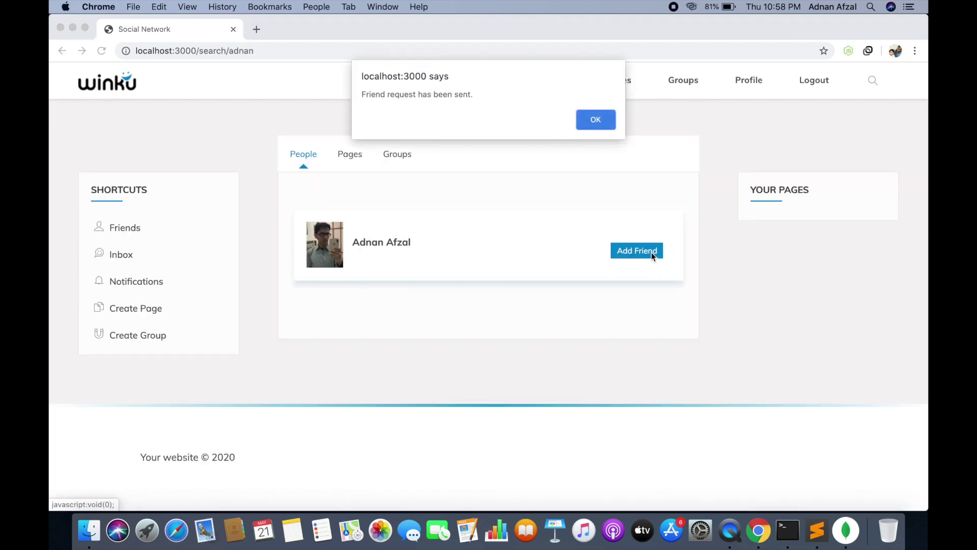
pyautogui.click(588, 118)
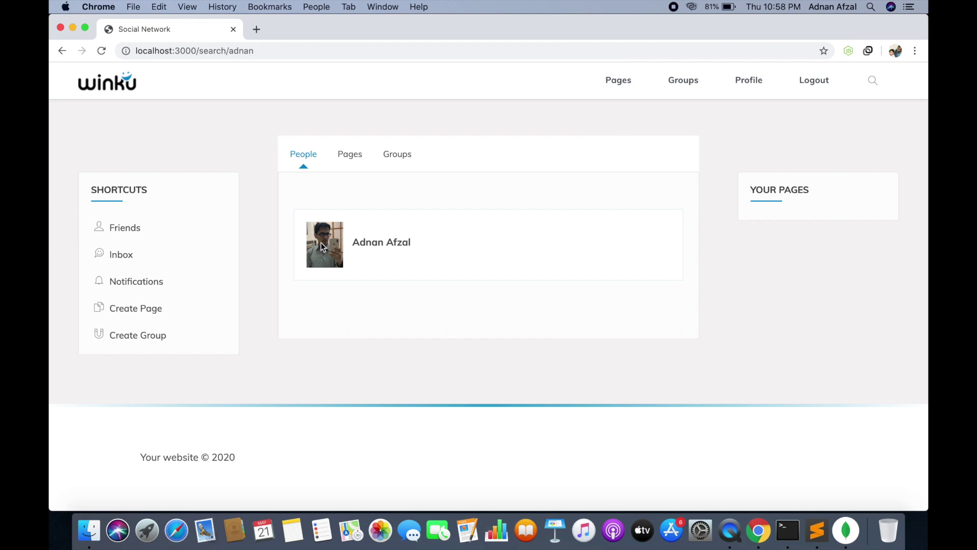
pyautogui.click(177, 524)
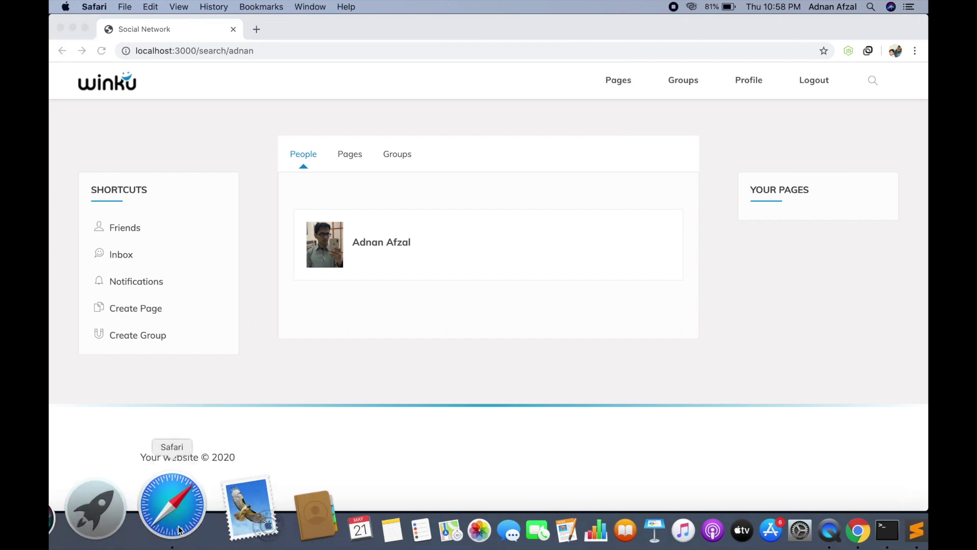
# Load localhost:3000 in Safari and log in with the first account's email and password
pyautogui.write('localhost:3000')
pyautogui.press('Return')
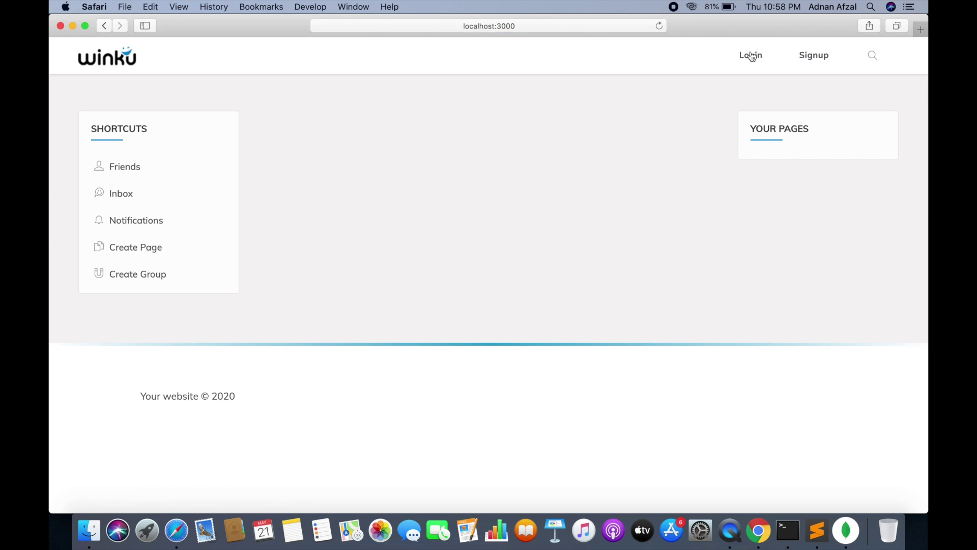
pyautogui.click(749, 55)
pyautogui.click(390, 234)
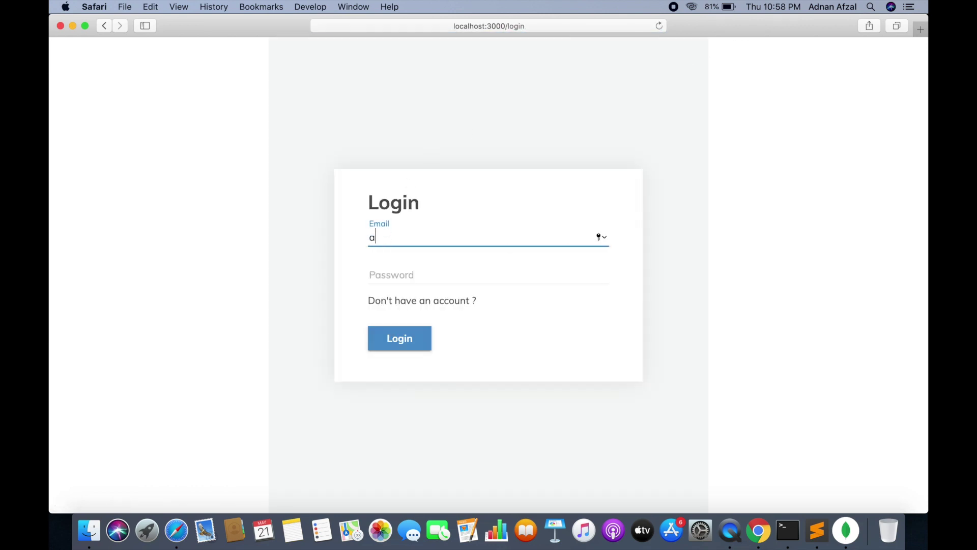
pyautogui.press('Tab')
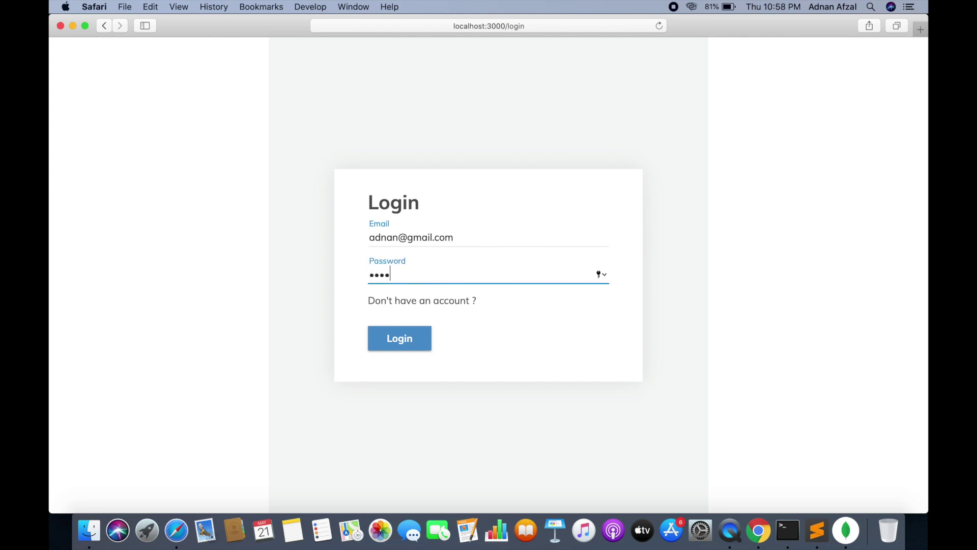
pyautogui.press('Return')
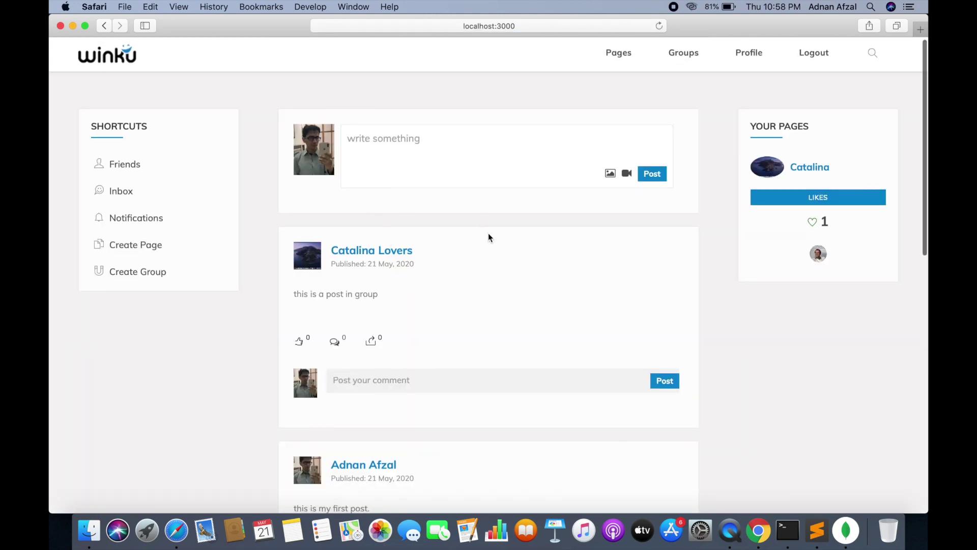
# Accept the pending friend request on the Friends page, then view the inbox
pyautogui.scroll(-6, 488, 234)
pyautogui.scroll(5, 487, 234)
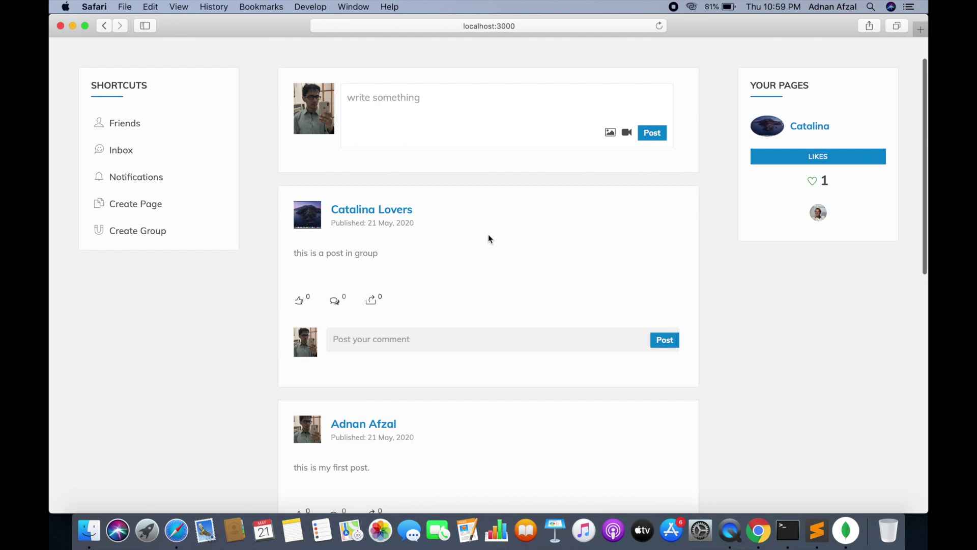
pyautogui.scroll(2, 487, 239)
pyautogui.click(134, 175)
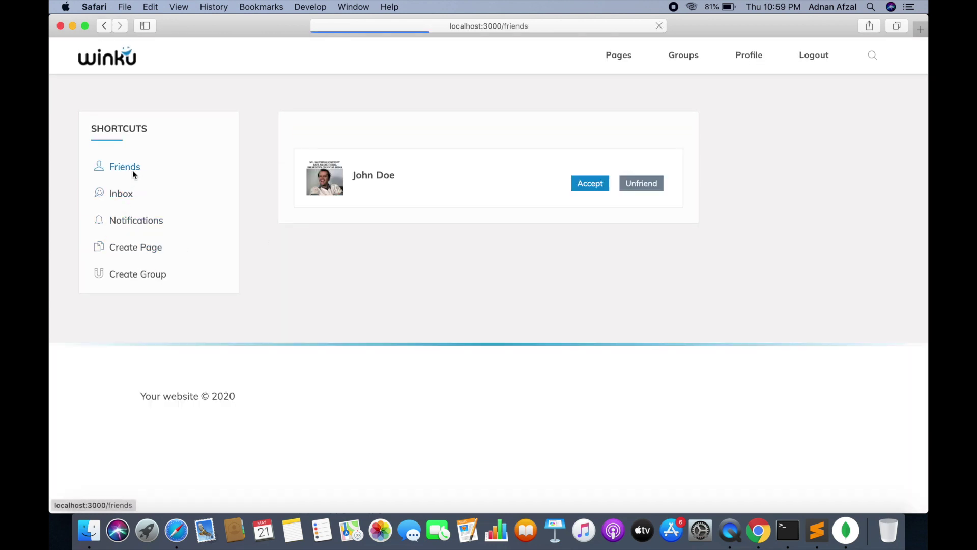
pyautogui.click(589, 183)
pyautogui.click(592, 286)
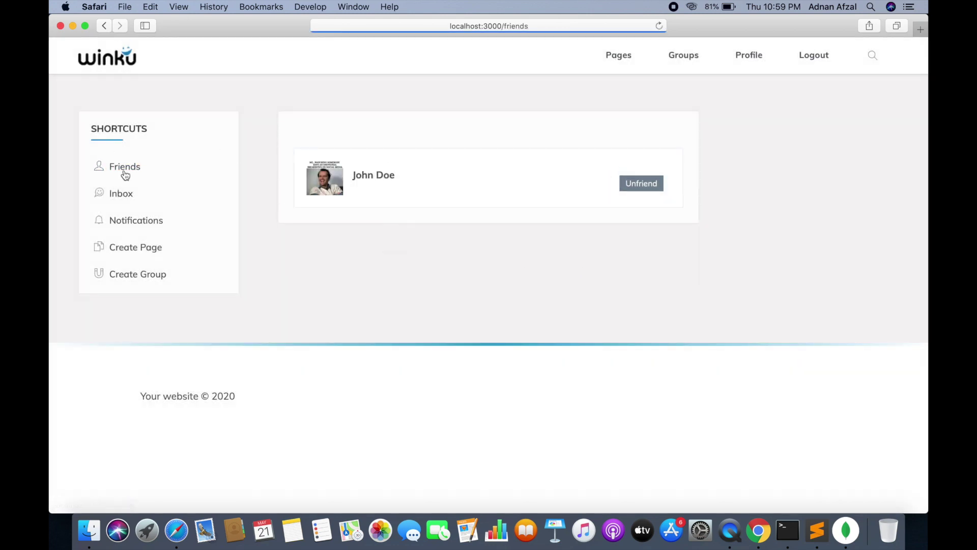
pyautogui.click(127, 195)
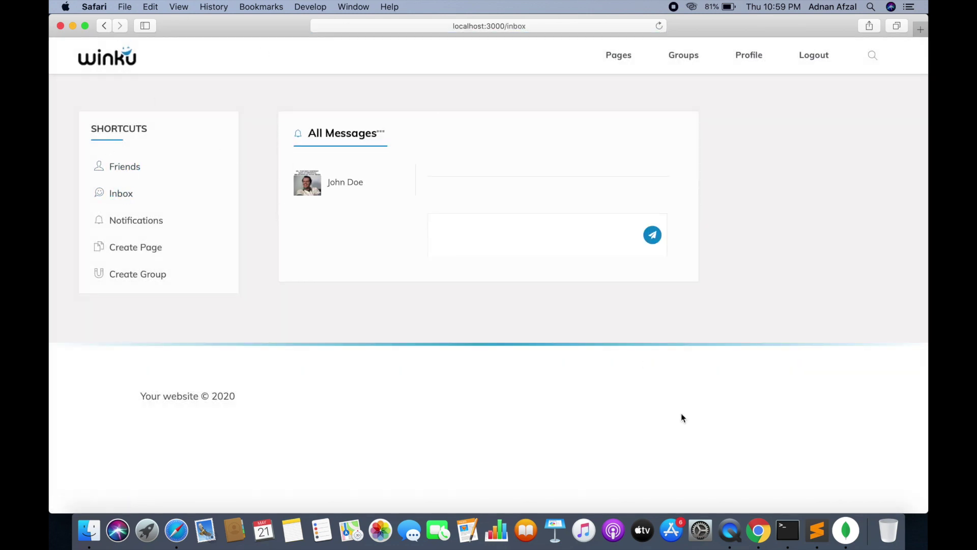
# Open the conversation between the two accounts in both Chrome's and Safari's inboxes
pyautogui.click(749, 510)
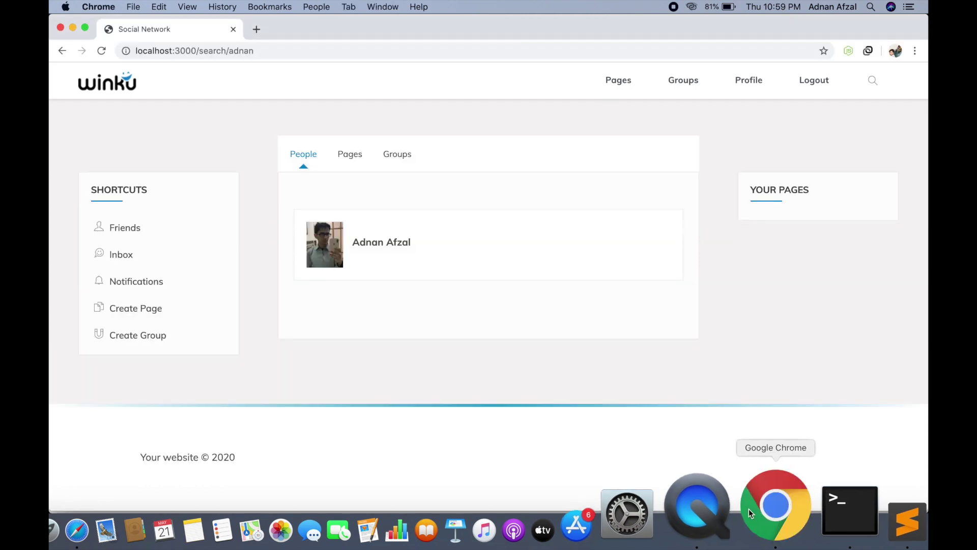
pyautogui.click(119, 255)
pyautogui.click(346, 219)
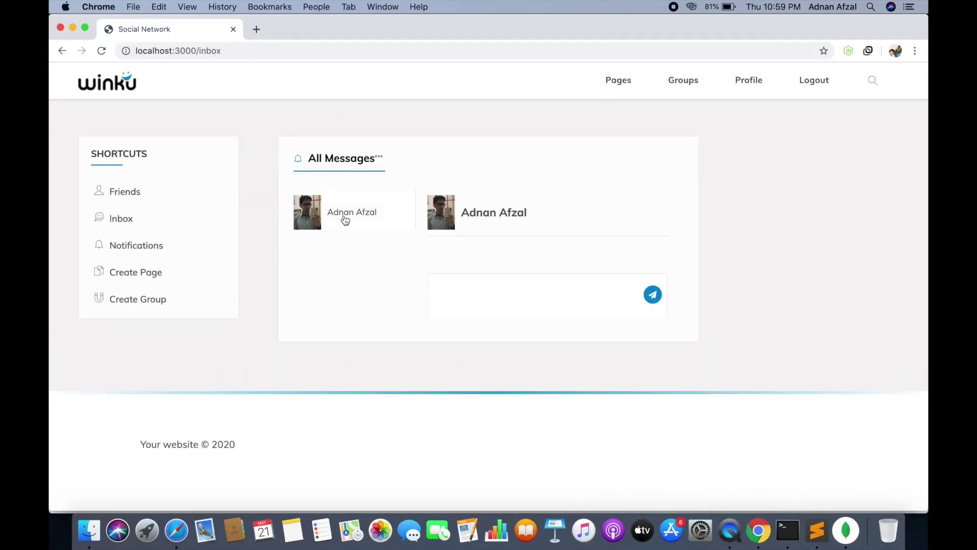
pyautogui.click(176, 525)
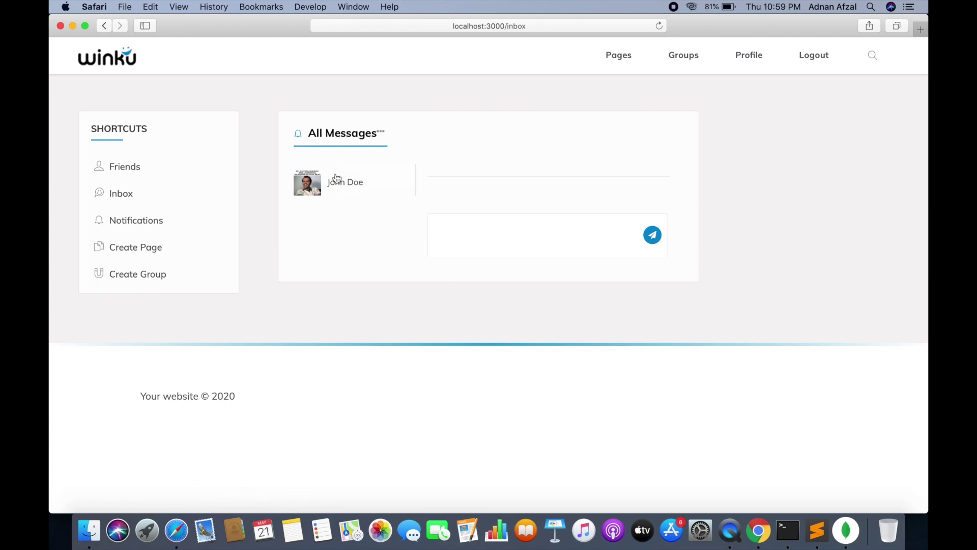
pyautogui.click(334, 181)
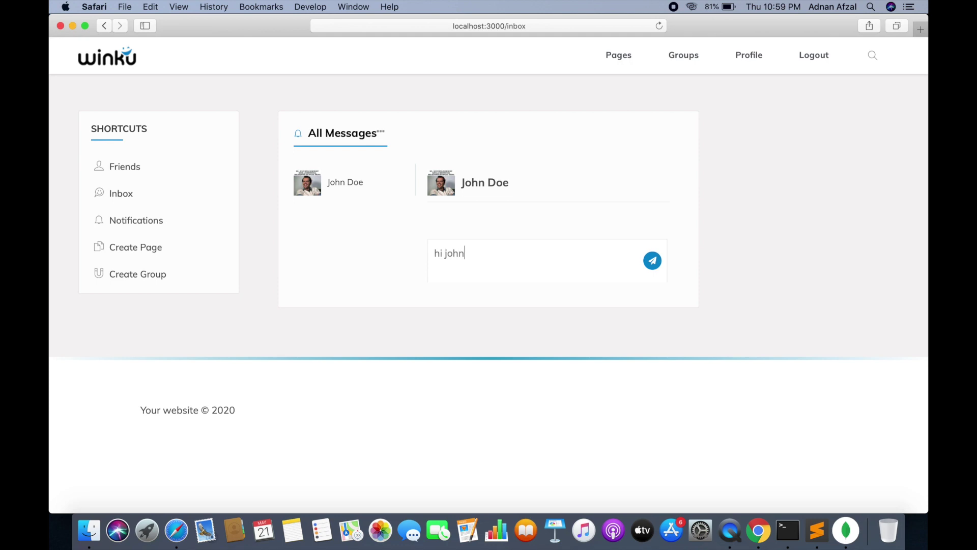
# Exchange the messages 'hi john', 'how are you ?' and 'good, you ?' between the accounts
pyautogui.click(652, 262)
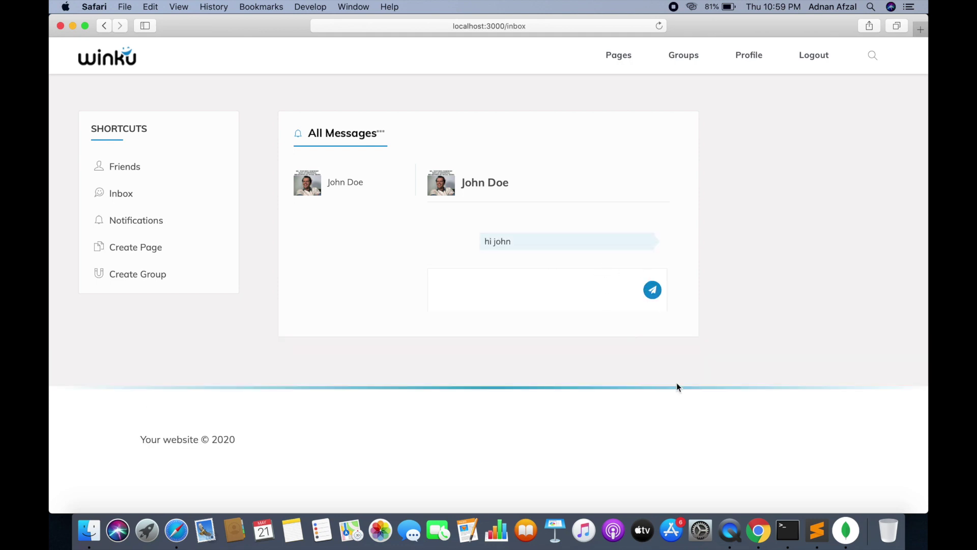
pyautogui.click(753, 509)
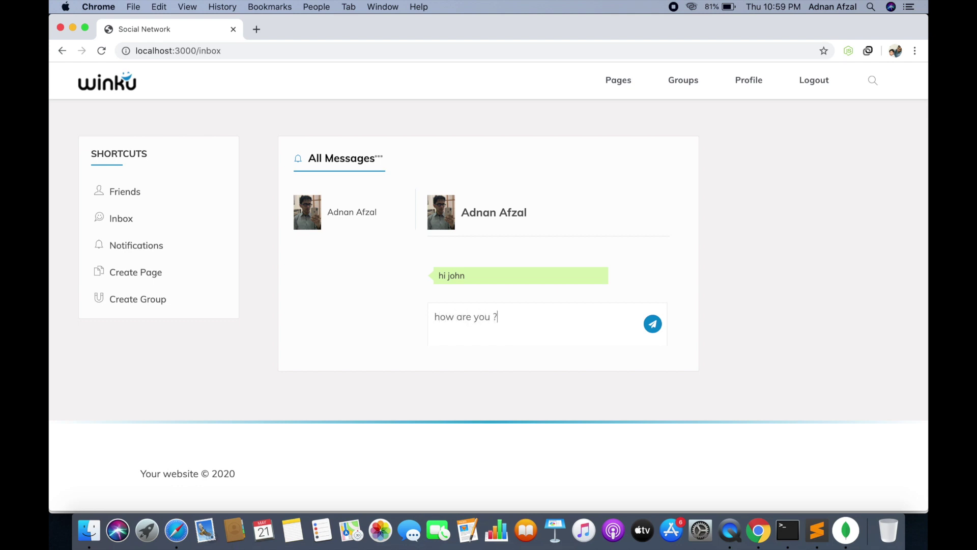
pyautogui.click(653, 324)
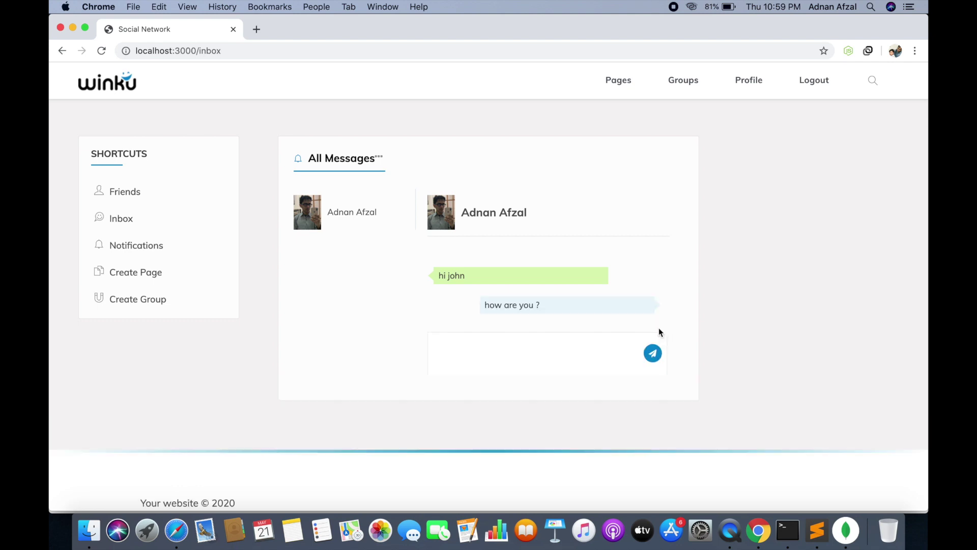
pyautogui.click(176, 530)
pyautogui.click(473, 304)
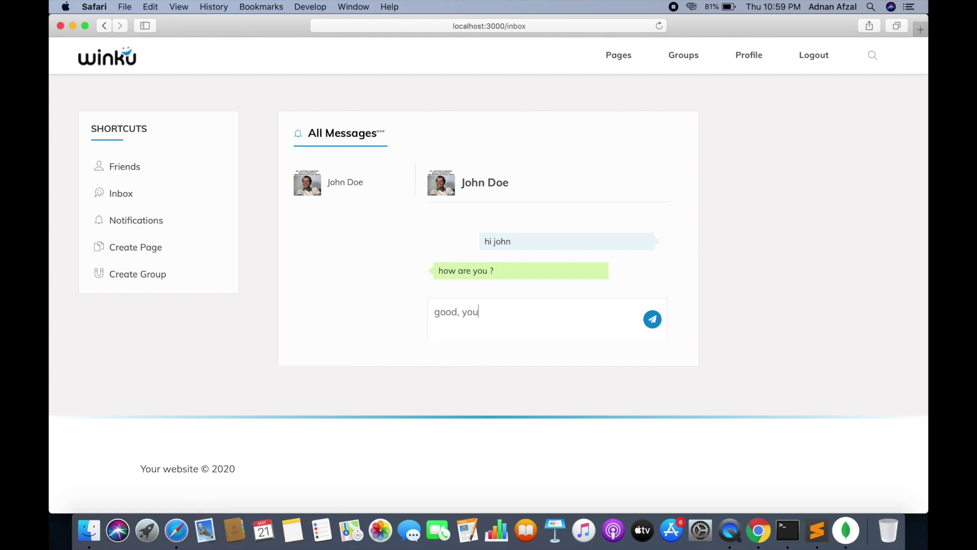
pyautogui.click(649, 319)
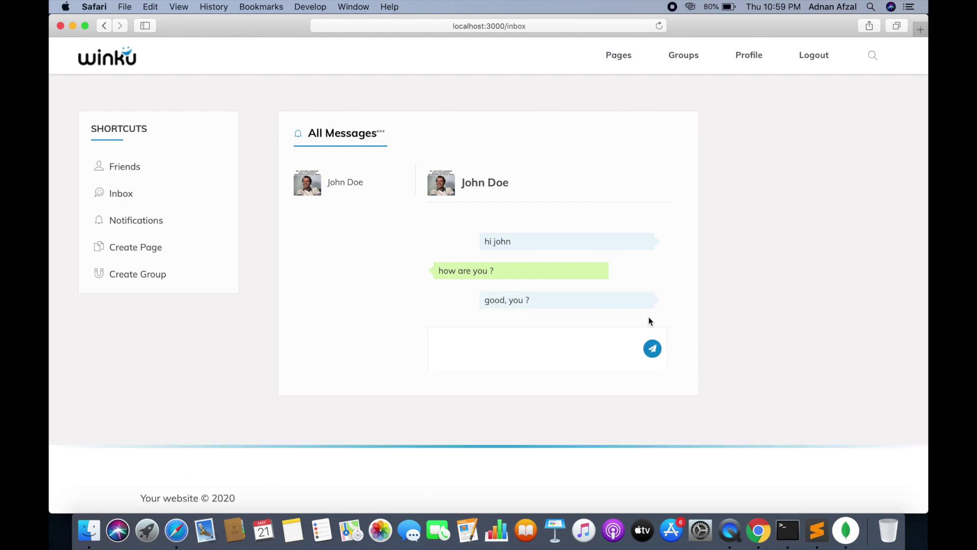
# Reload both inboxes to confirm the three messages persist, then return Safari to the home feed
pyautogui.click(759, 524)
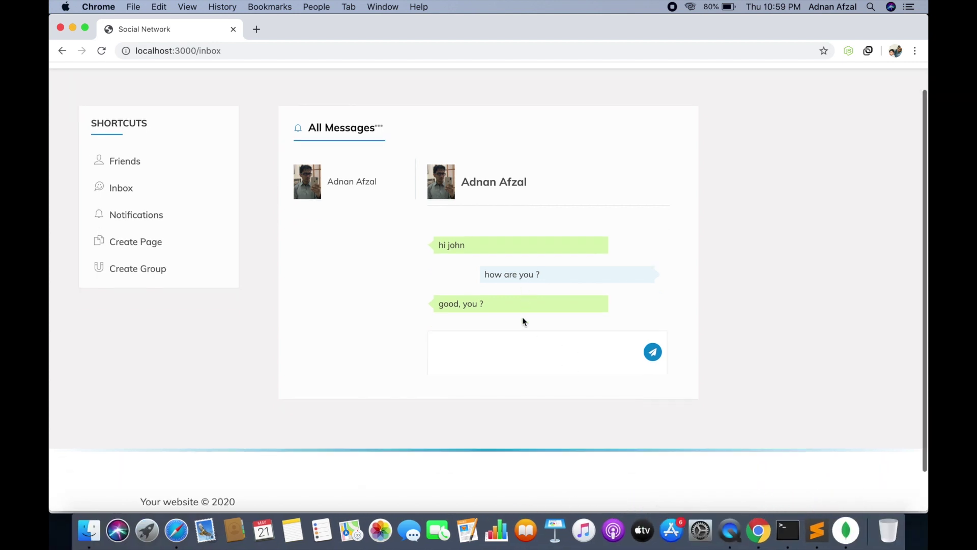
pyautogui.click(264, 51)
pyautogui.press('Return')
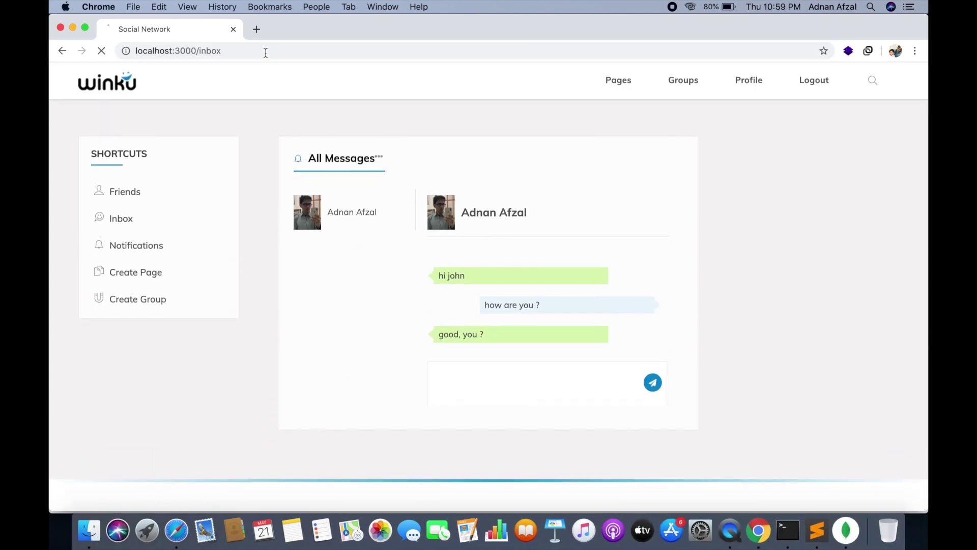
pyautogui.click(363, 223)
pyautogui.click(165, 527)
pyautogui.click(474, 26)
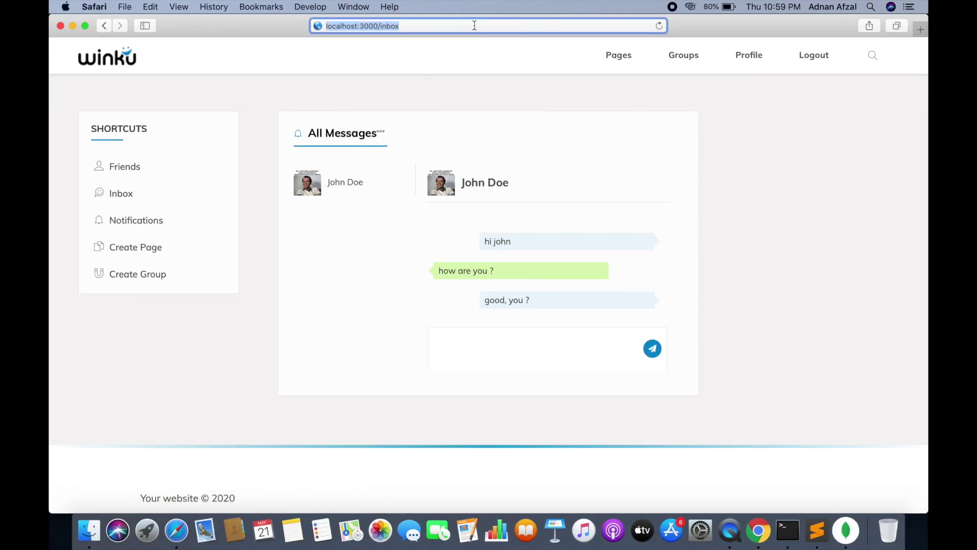
pyautogui.press('Return')
pyautogui.click(338, 184)
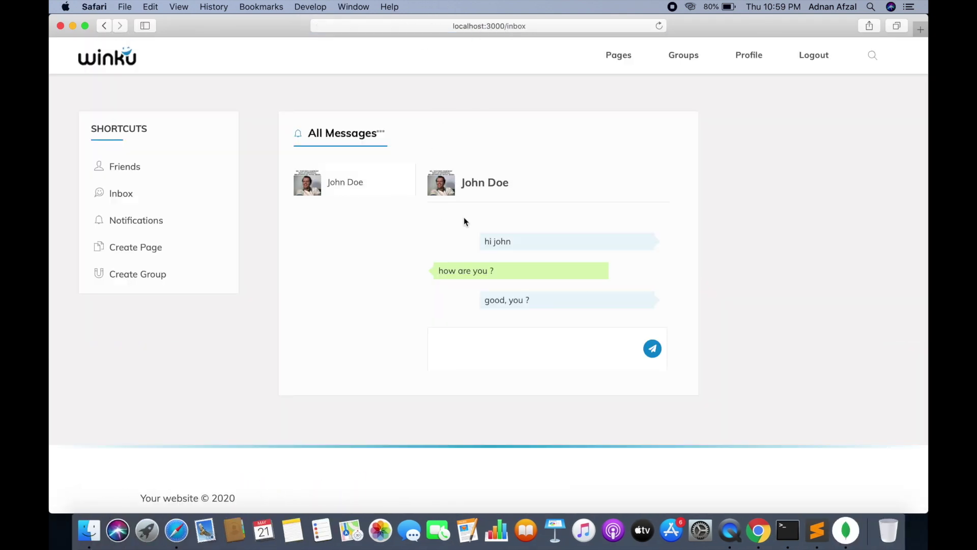
pyautogui.scroll(-2, 483, 269)
pyautogui.scroll(1, 496, 244)
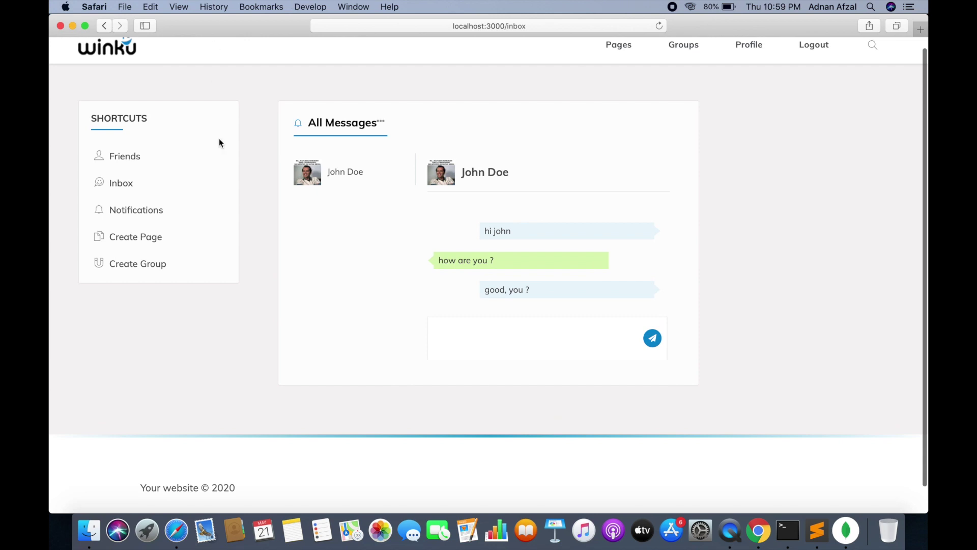
pyautogui.scroll(1, 306, 203)
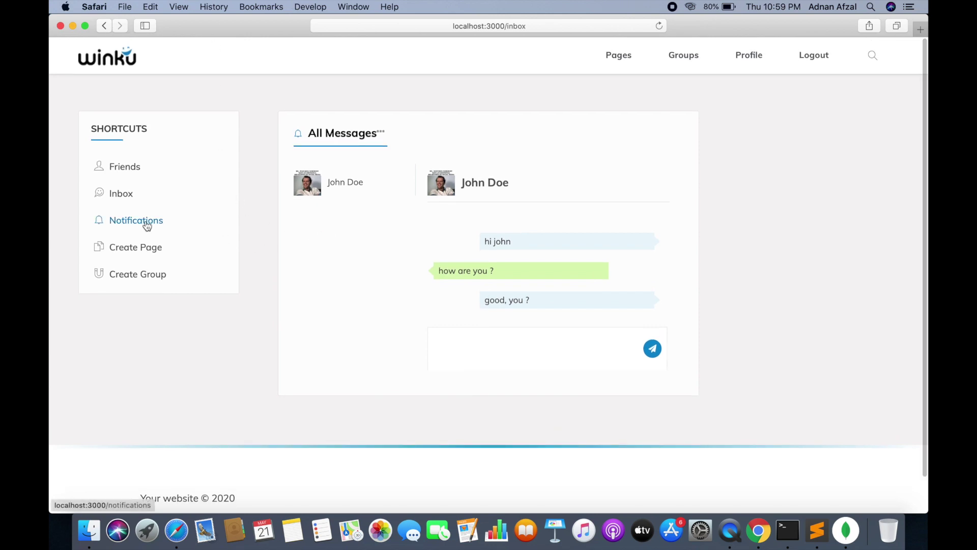
pyautogui.click(125, 64)
pyautogui.scroll(-10, 491, 231)
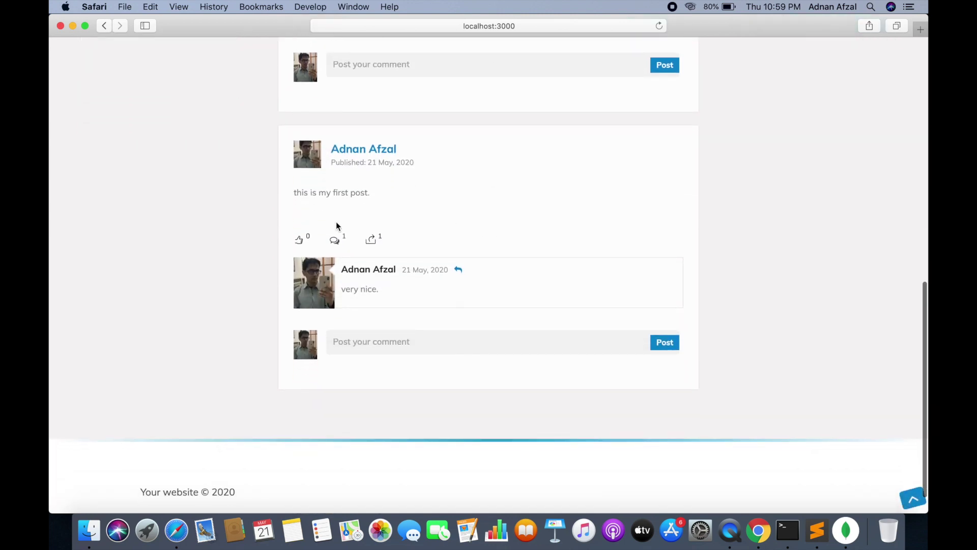
pyautogui.click(302, 241)
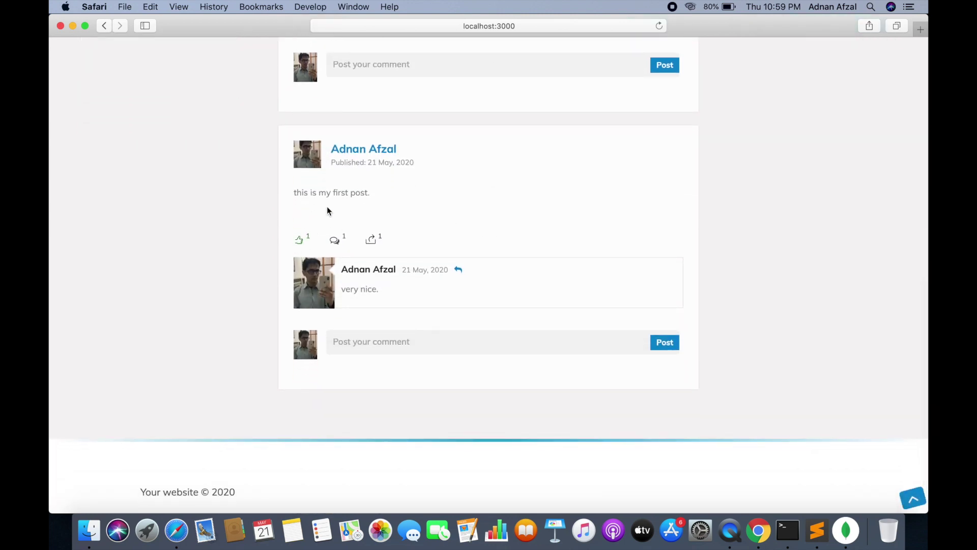
pyautogui.click(757, 519)
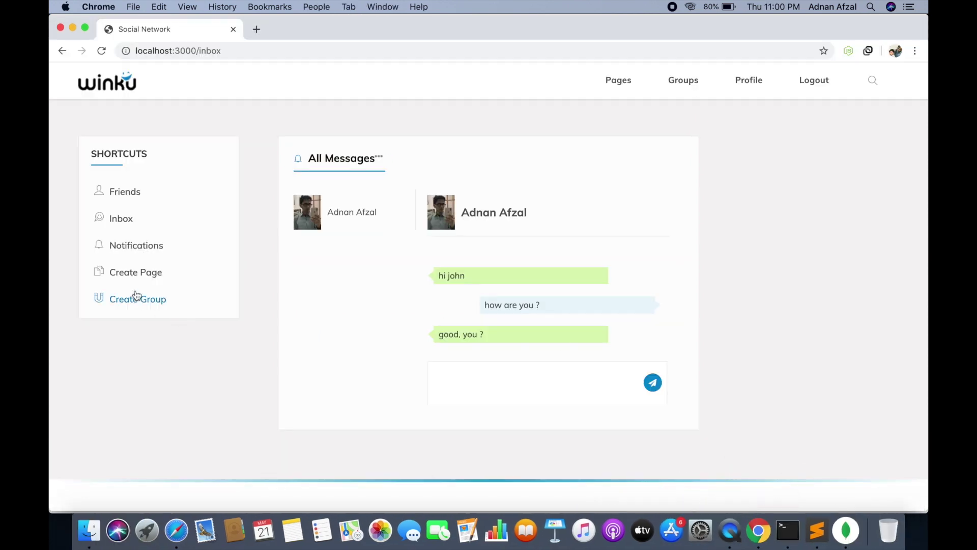
pyautogui.click(130, 253)
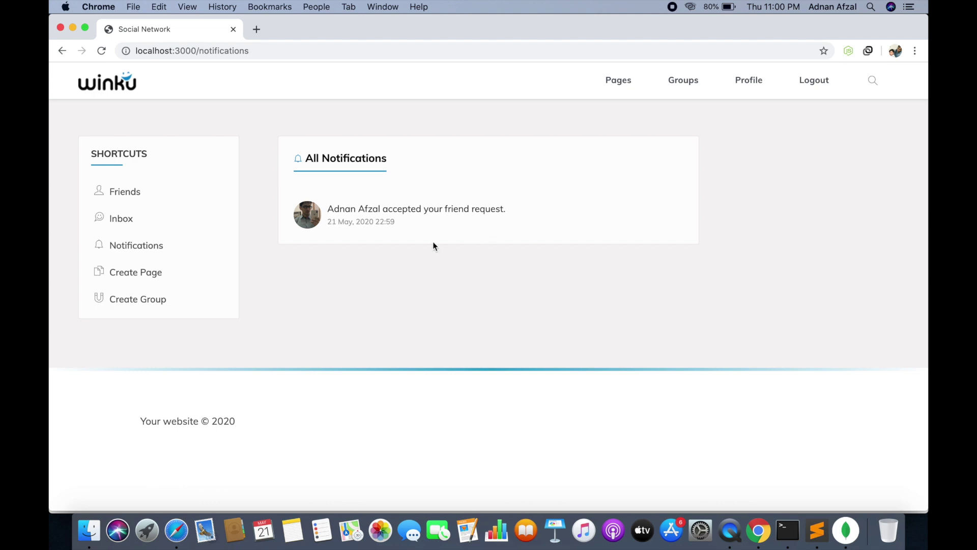
pyautogui.click(178, 534)
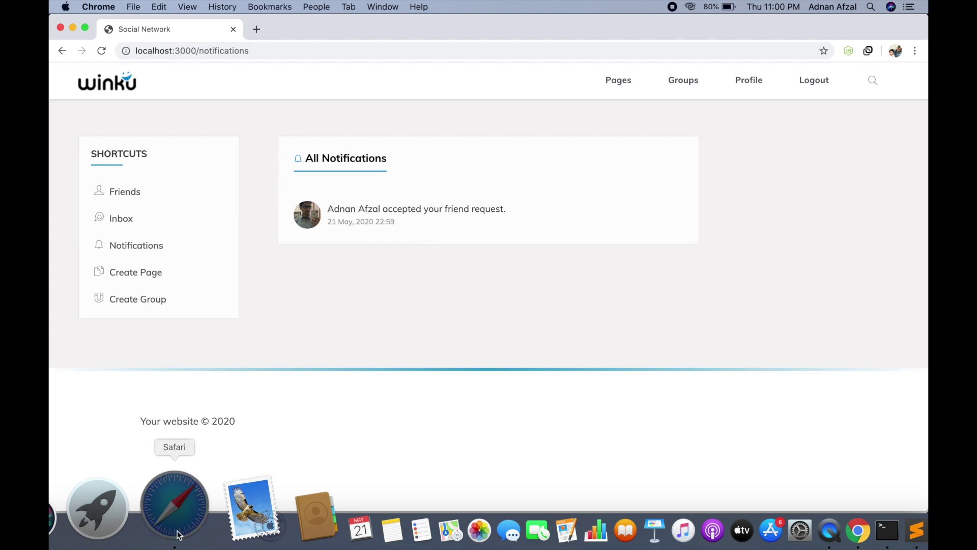
pyautogui.scroll(2, 440, 354)
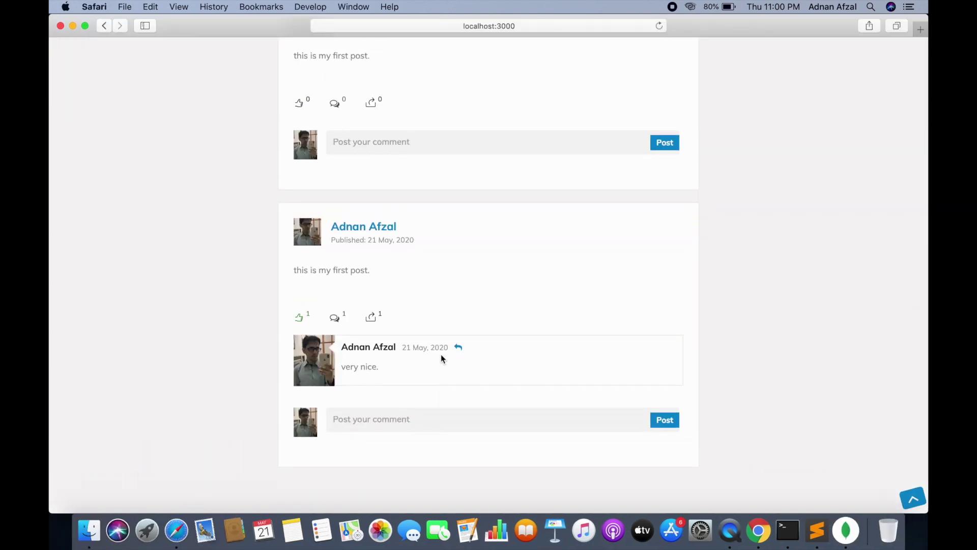
pyautogui.scroll(10, 441, 354)
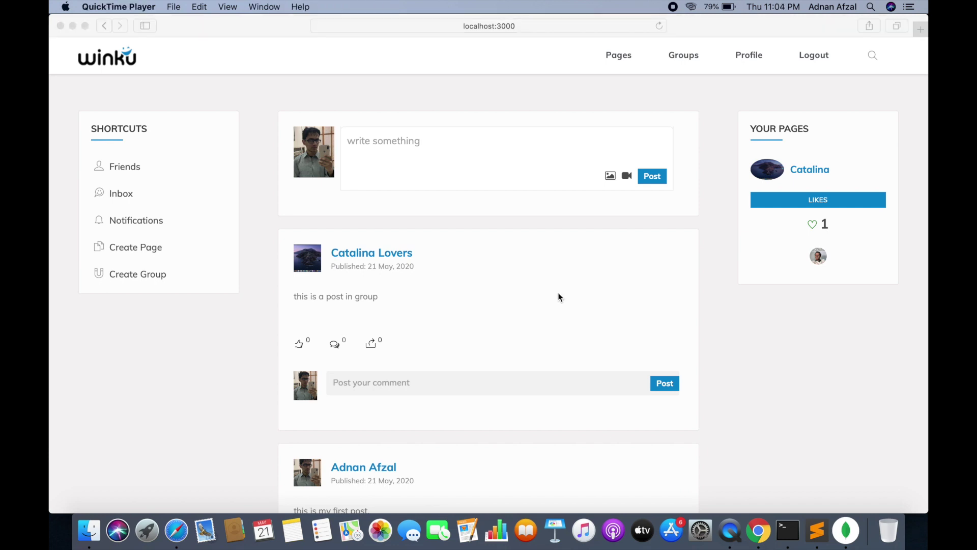
pyautogui.click(547, 274)
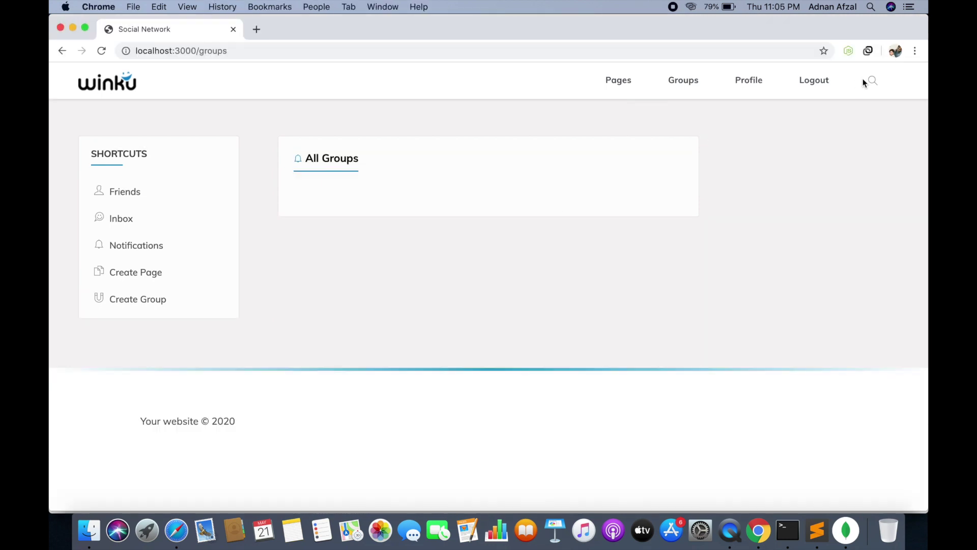
# Search 'catalina' in Chrome, view its Pages and Groups results, then check Safari's notifications
pyautogui.click(869, 80)
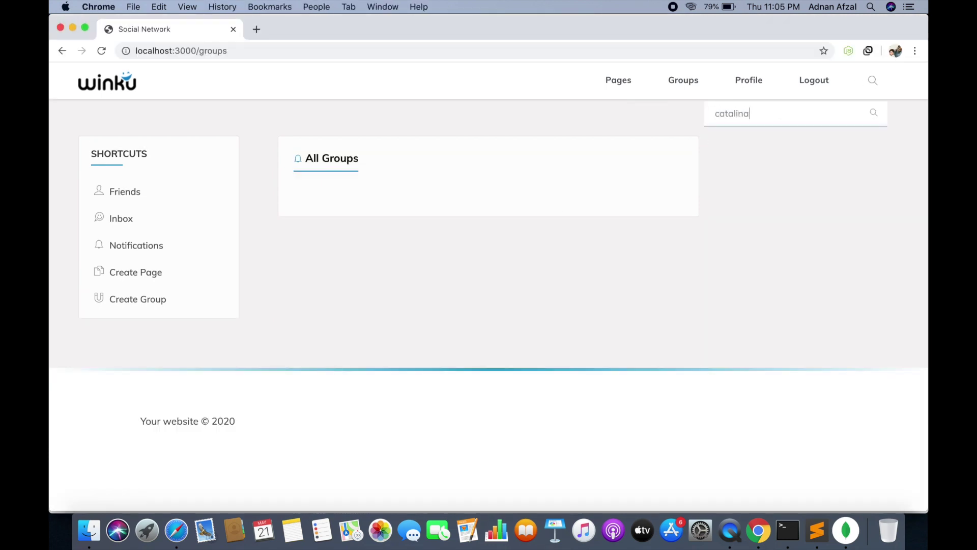
pyautogui.click(880, 114)
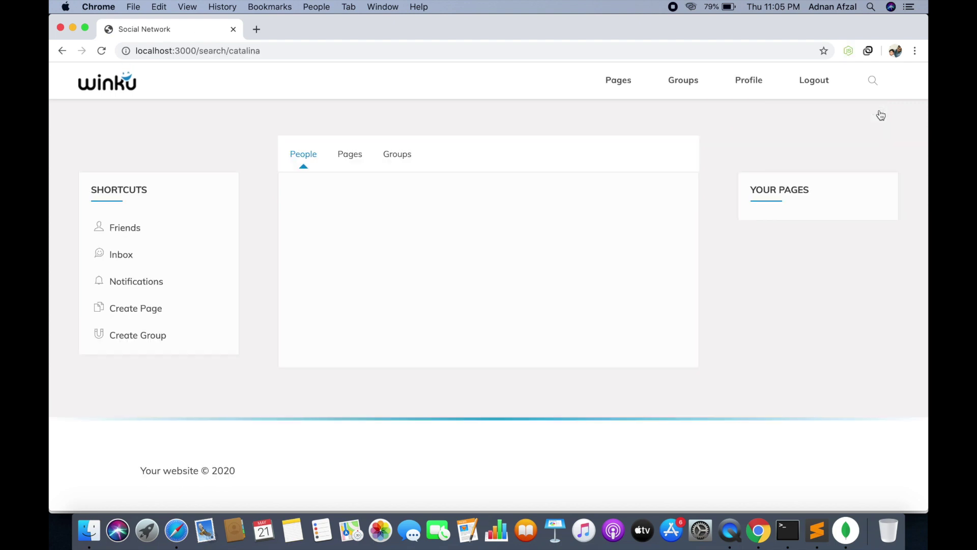
pyautogui.click(348, 160)
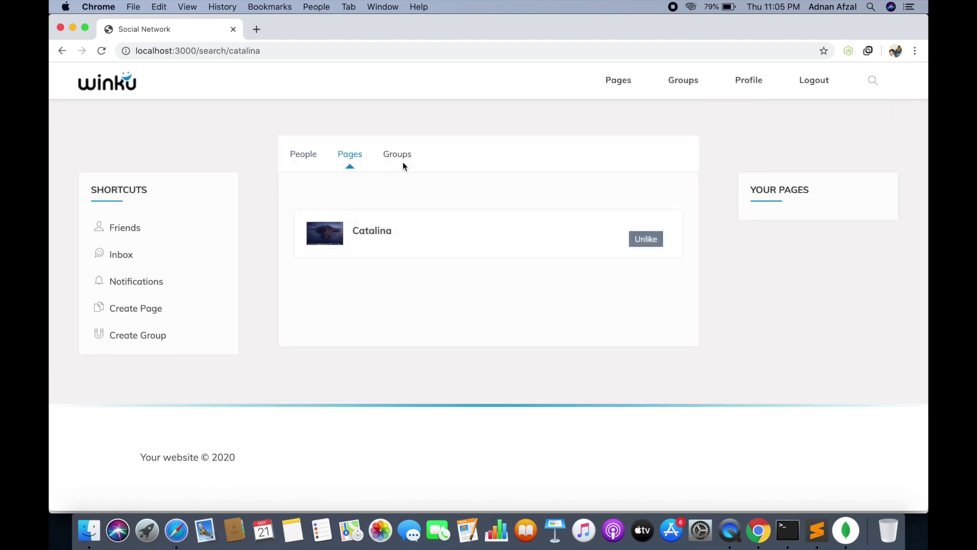
pyautogui.click(393, 159)
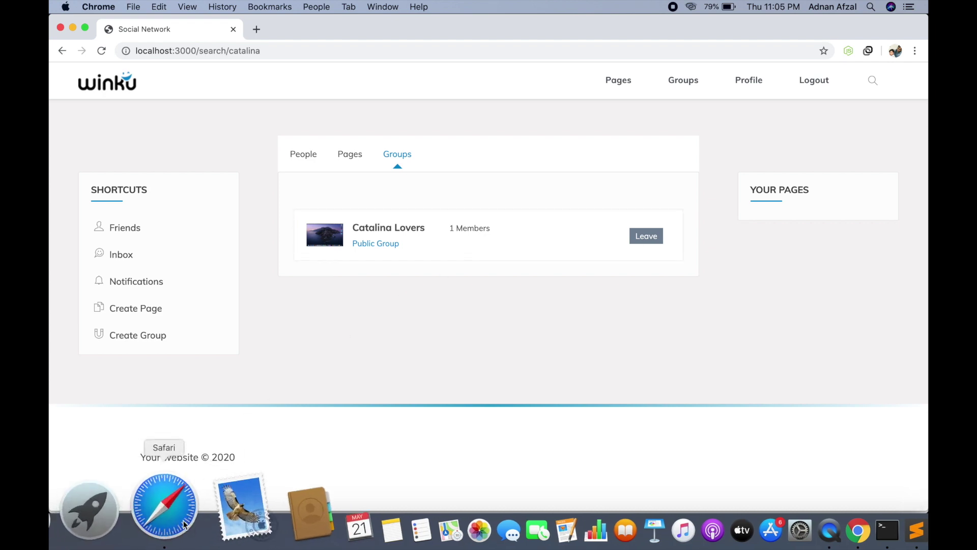
pyautogui.click(153, 501)
pyautogui.click(141, 224)
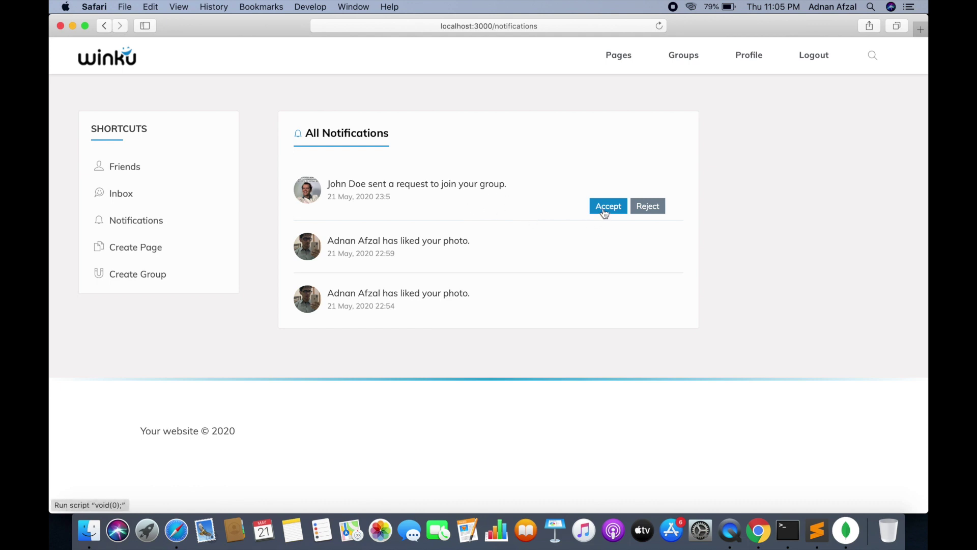
# Reload Chrome's catalina results, view Groups, and open All Groups showing Catalina Lovers with 2 members
pyautogui.click(758, 530)
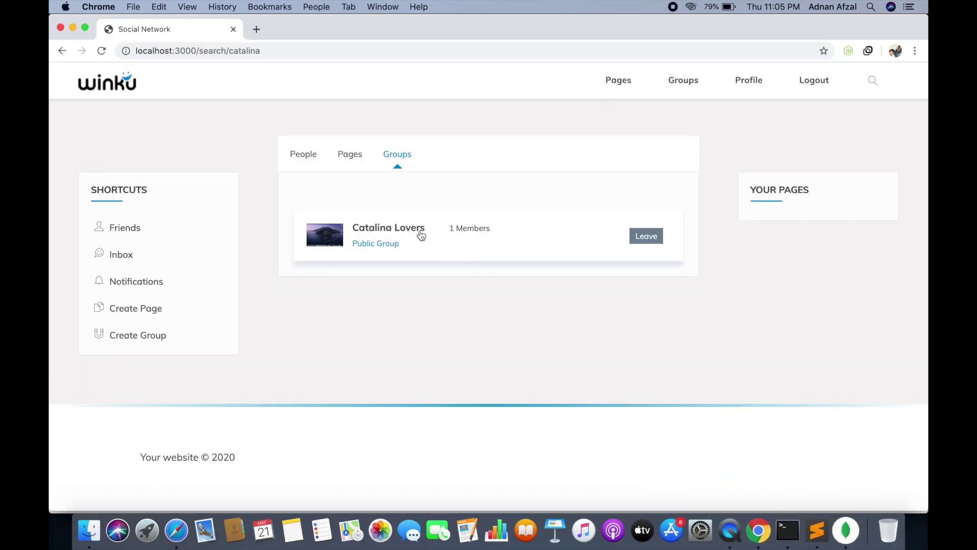
pyautogui.click(357, 52)
pyautogui.press('Return')
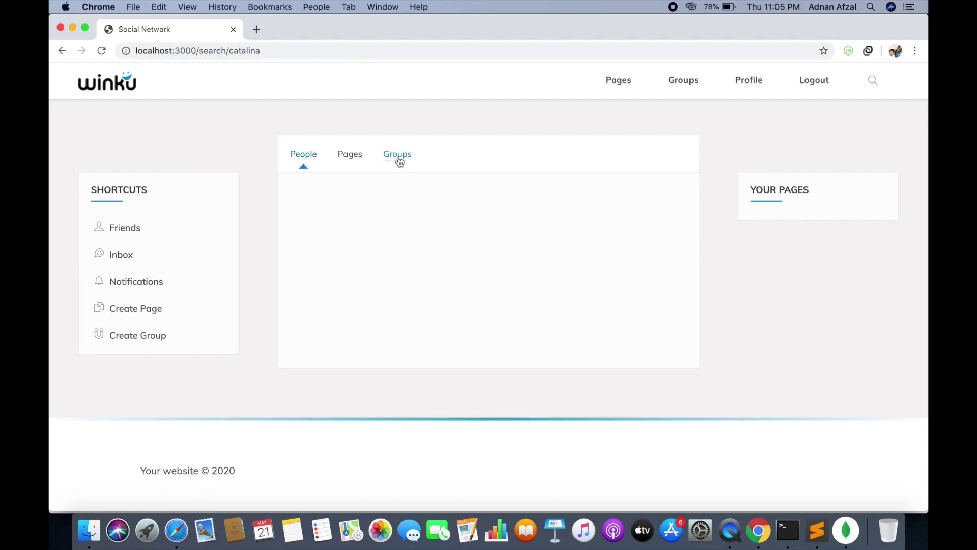
pyautogui.click(397, 156)
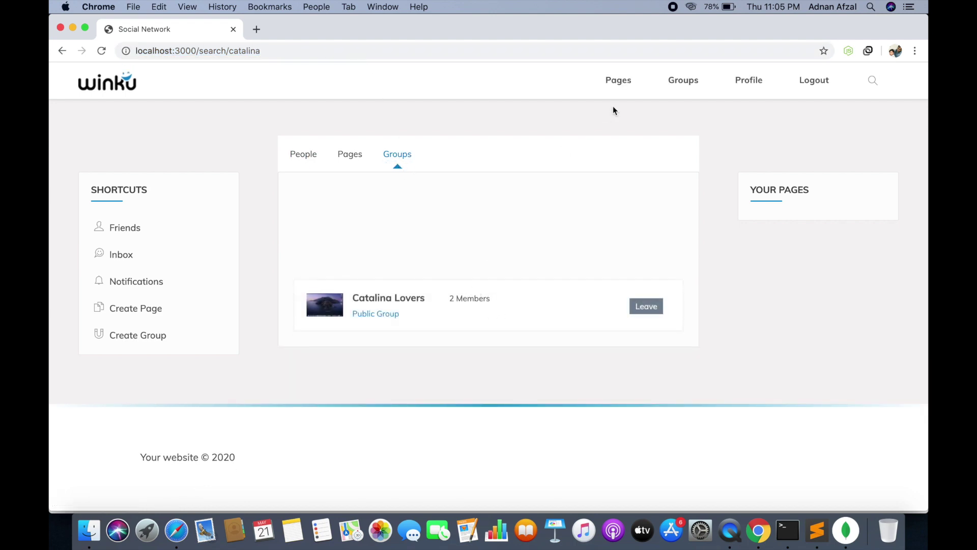
pyautogui.click(674, 89)
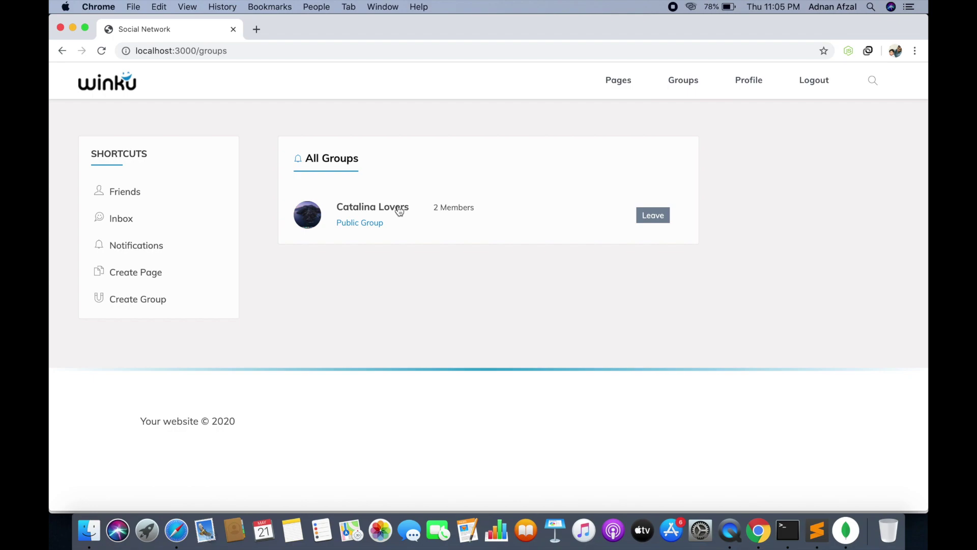
# Open the Catalina Lovers group page and look over its content
pyautogui.click(398, 210)
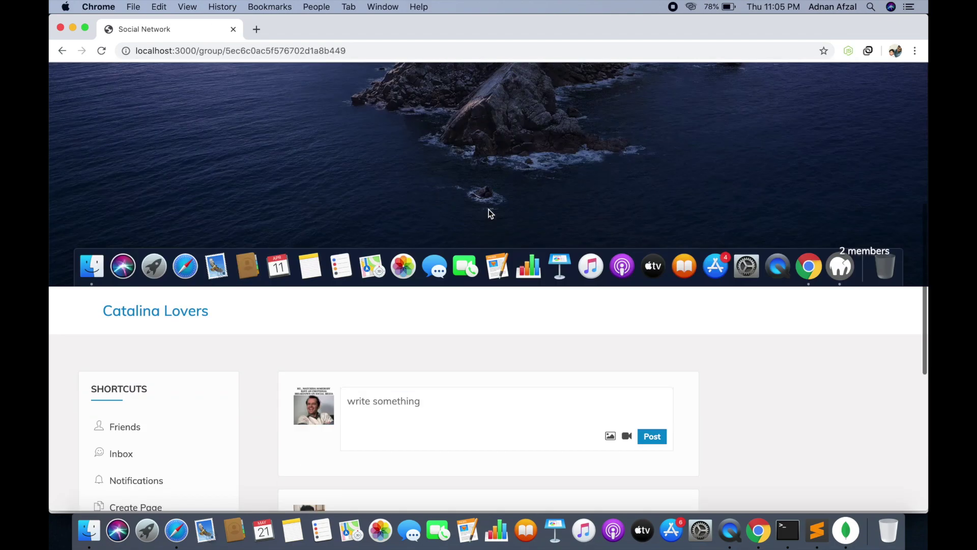
pyautogui.scroll(-5, 489, 212)
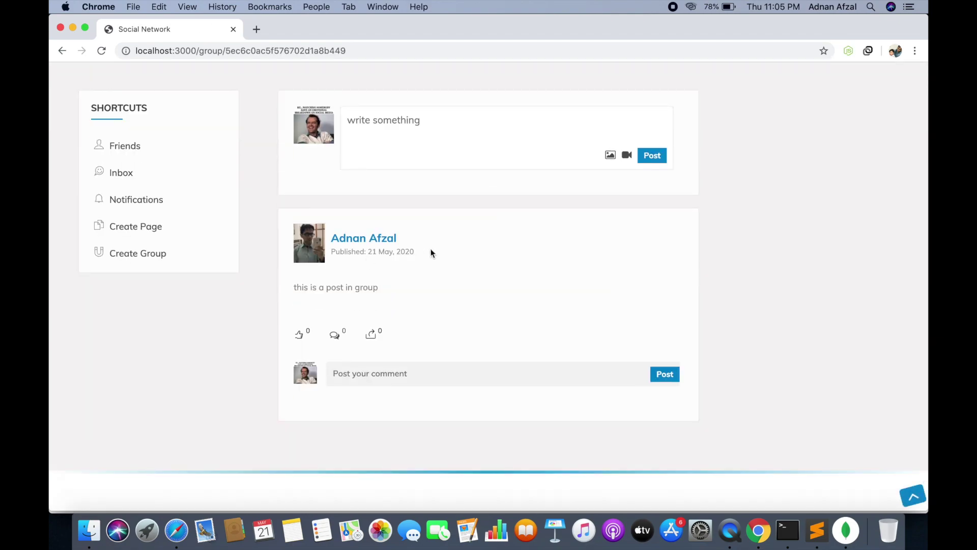
pyautogui.scroll(5, 430, 253)
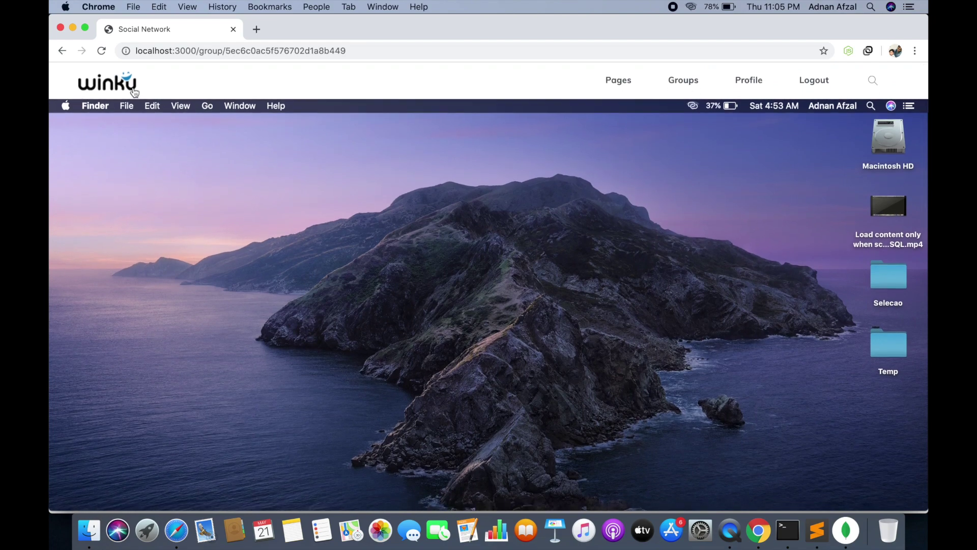
# Return to the home feed and browse its posts, including 'this is a post in group'
pyautogui.click(134, 90)
pyautogui.scroll(-5, 531, 206)
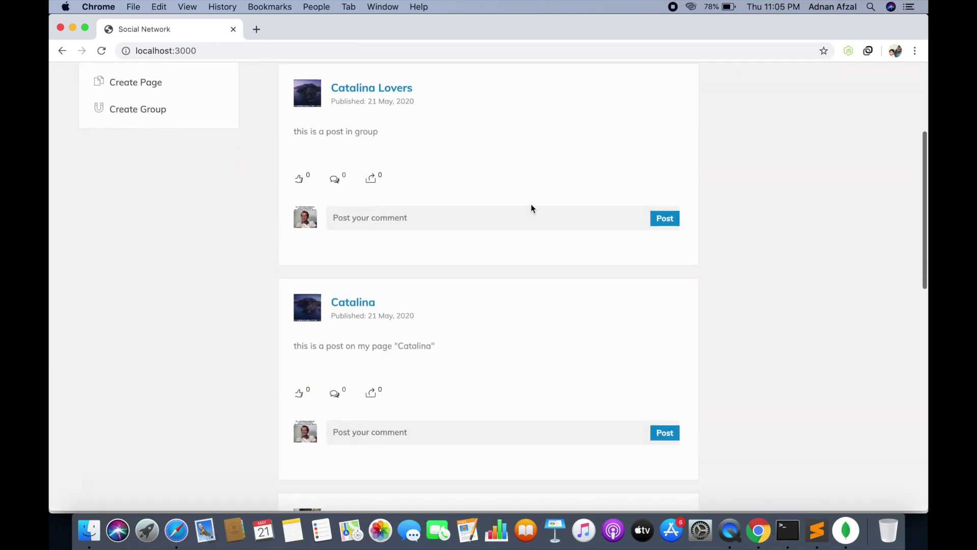
pyautogui.scroll(-5, 530, 206)
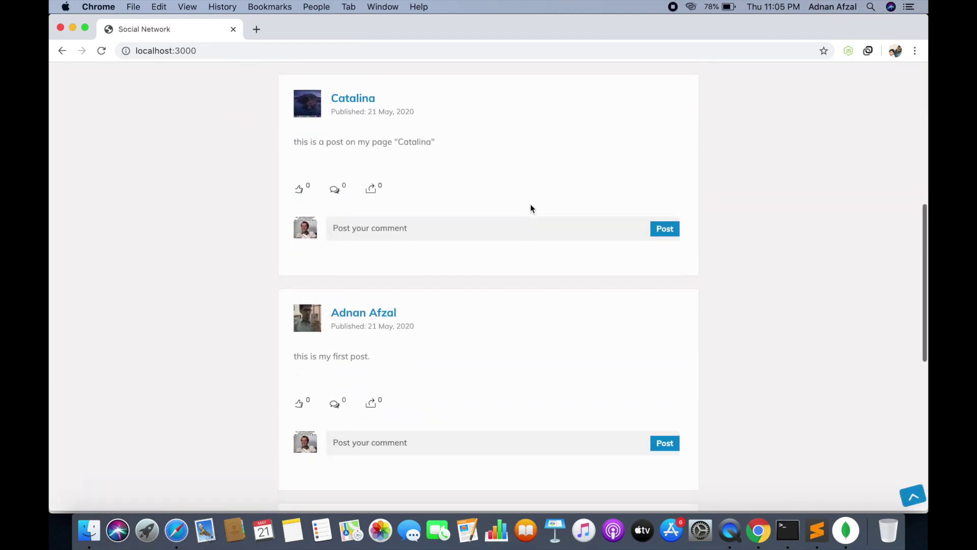
pyautogui.scroll(-5, 531, 208)
pyautogui.scroll(8, 530, 206)
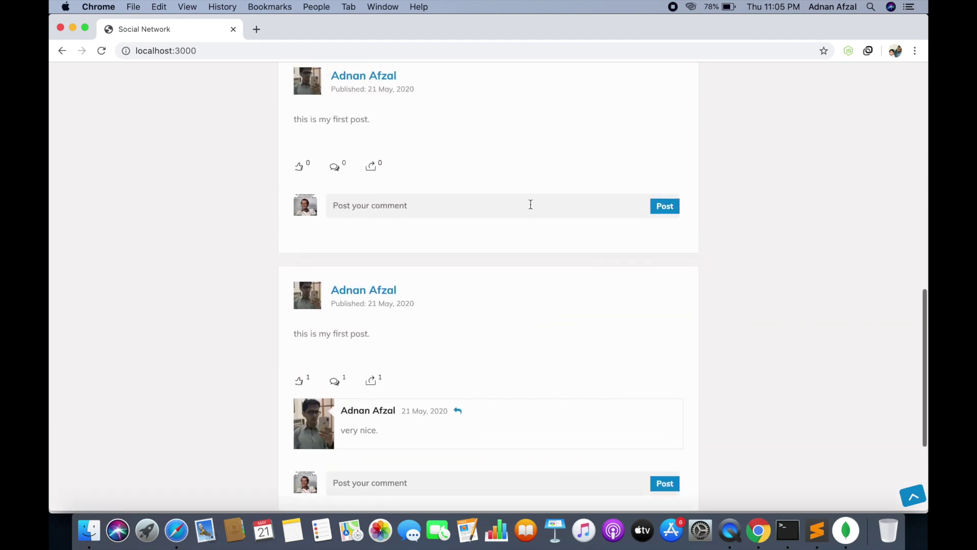
pyautogui.scroll(10, 531, 206)
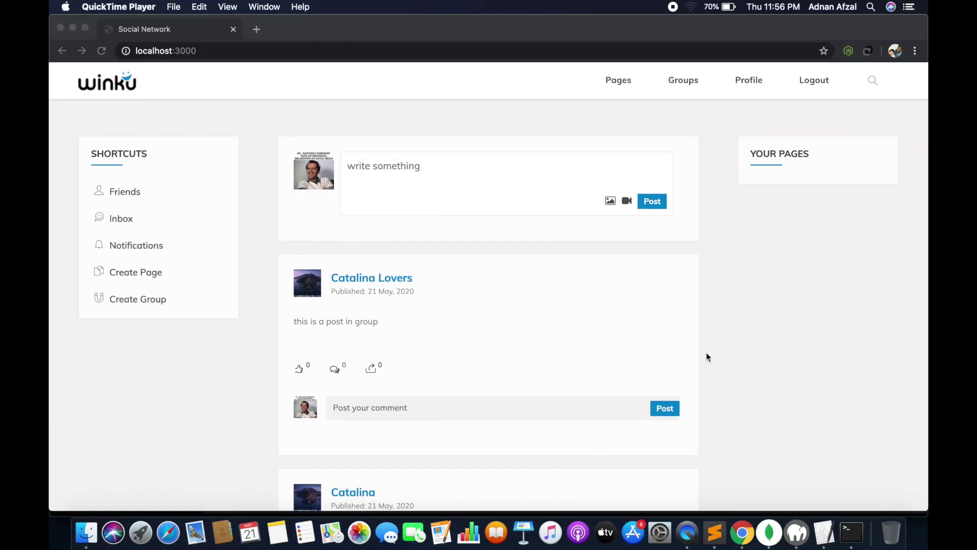
pyautogui.click(709, 352)
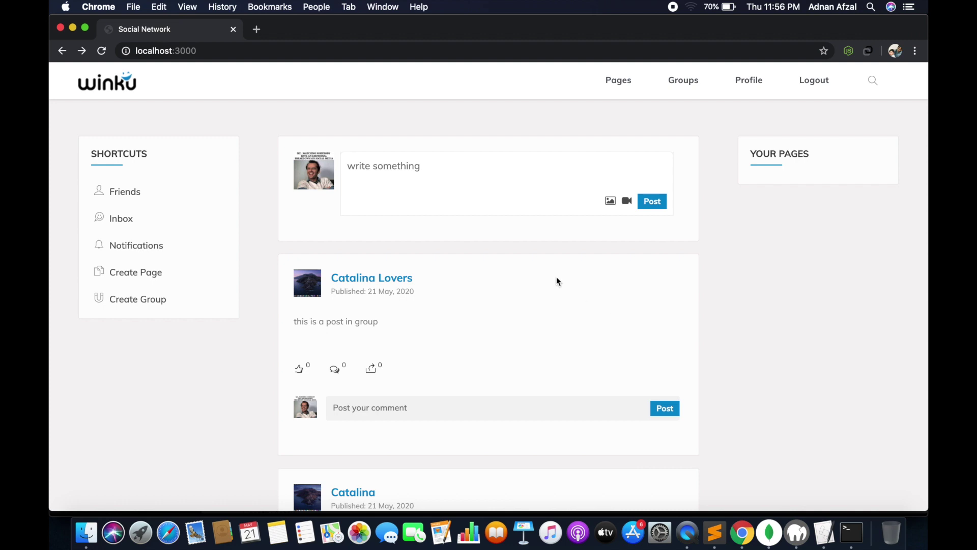
pyautogui.scroll(-6, 519, 180)
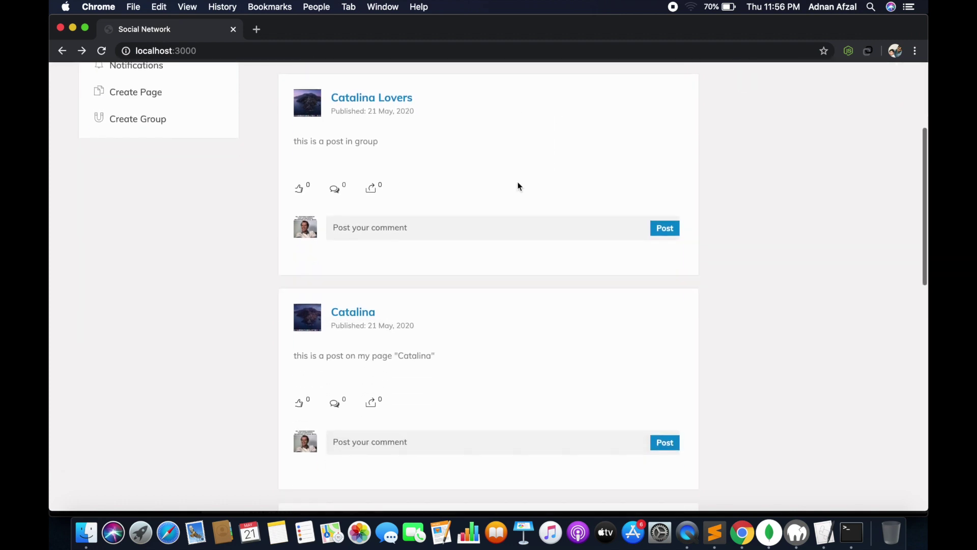
pyautogui.scroll(-4, 518, 181)
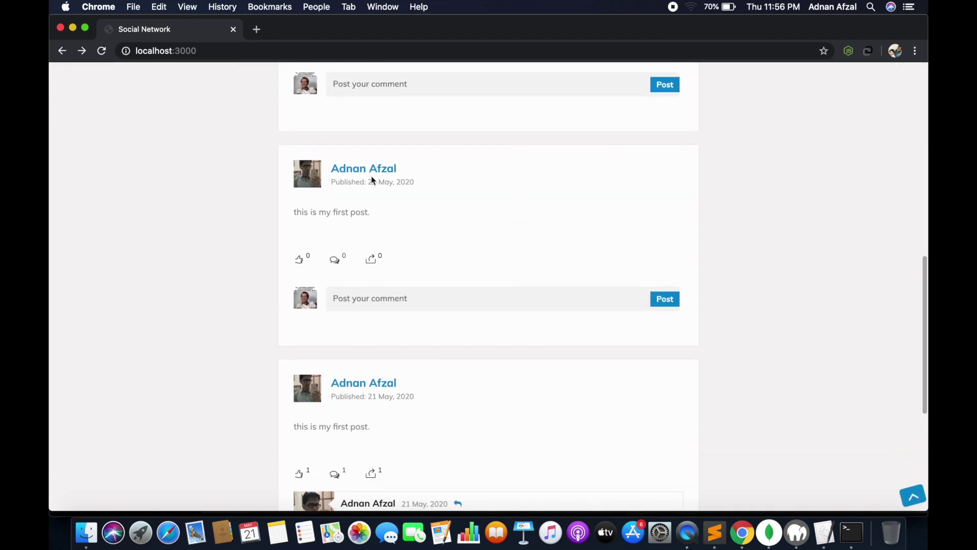
pyautogui.click(357, 171)
pyautogui.scroll(-5, 511, 217)
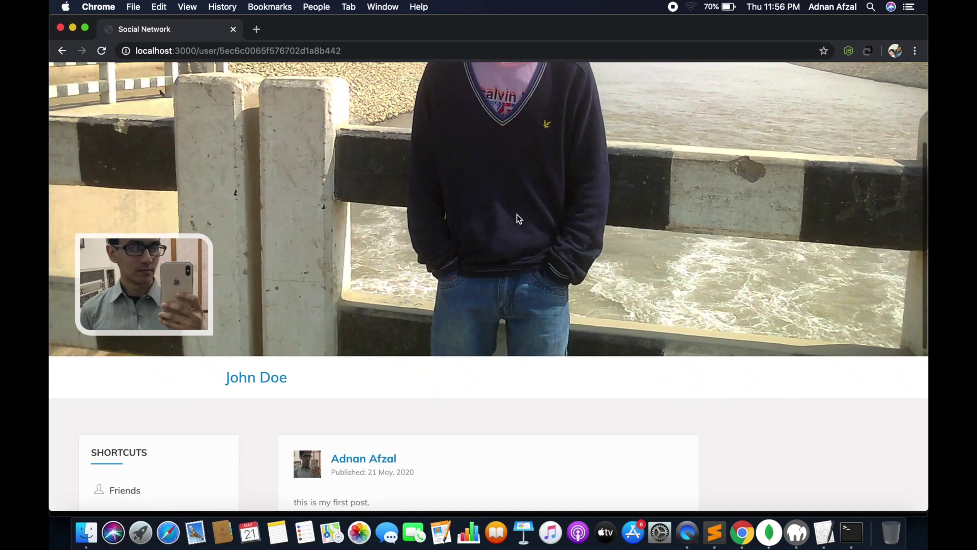
pyautogui.scroll(-2, 517, 219)
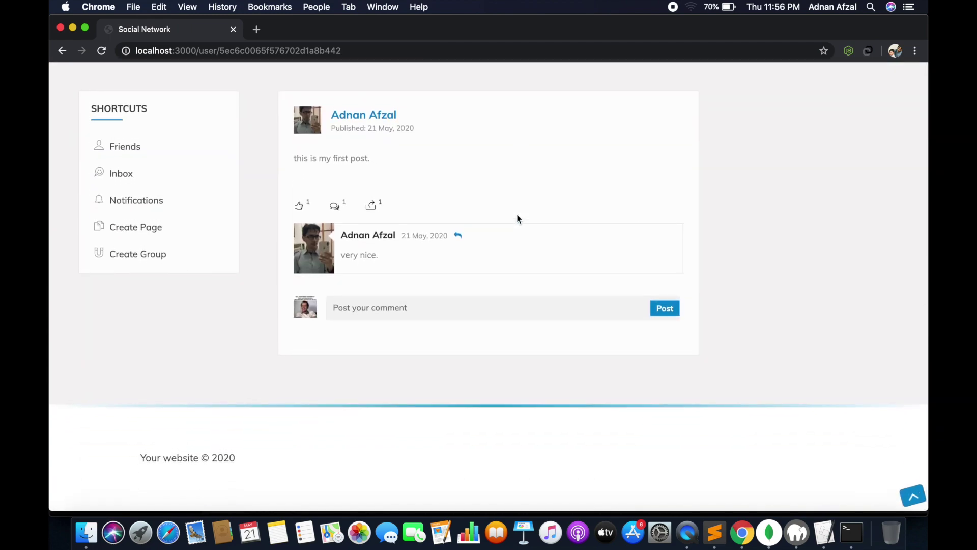
pyautogui.scroll(10, 517, 219)
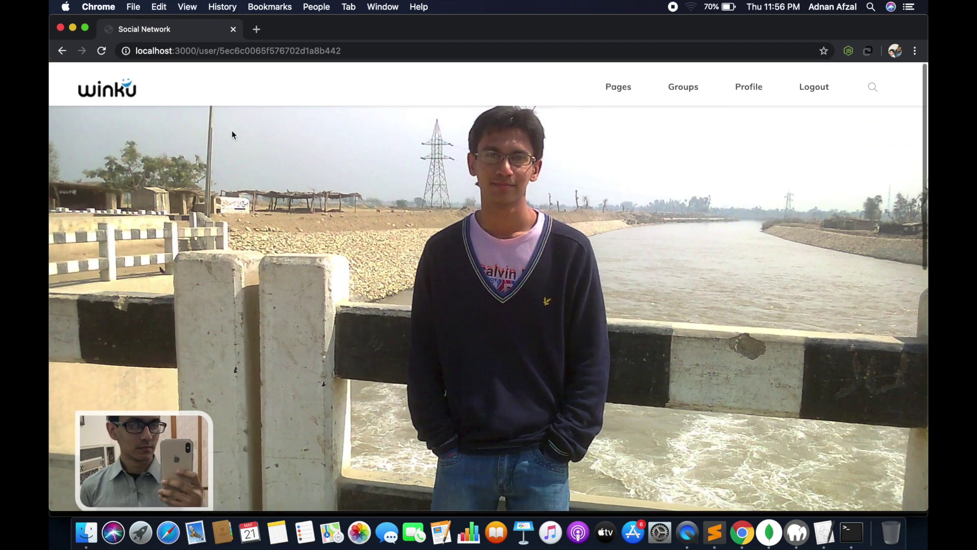
pyautogui.click(132, 93)
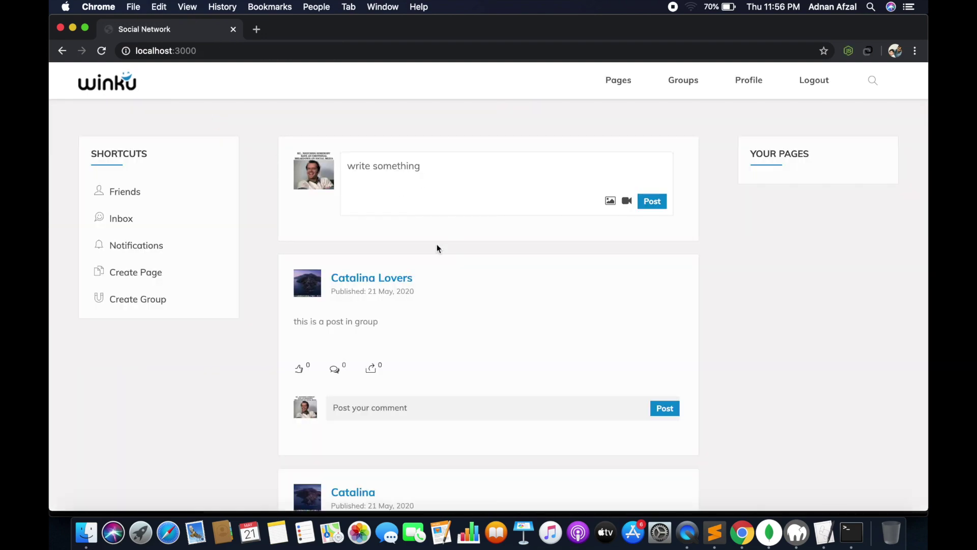
pyautogui.click(385, 287)
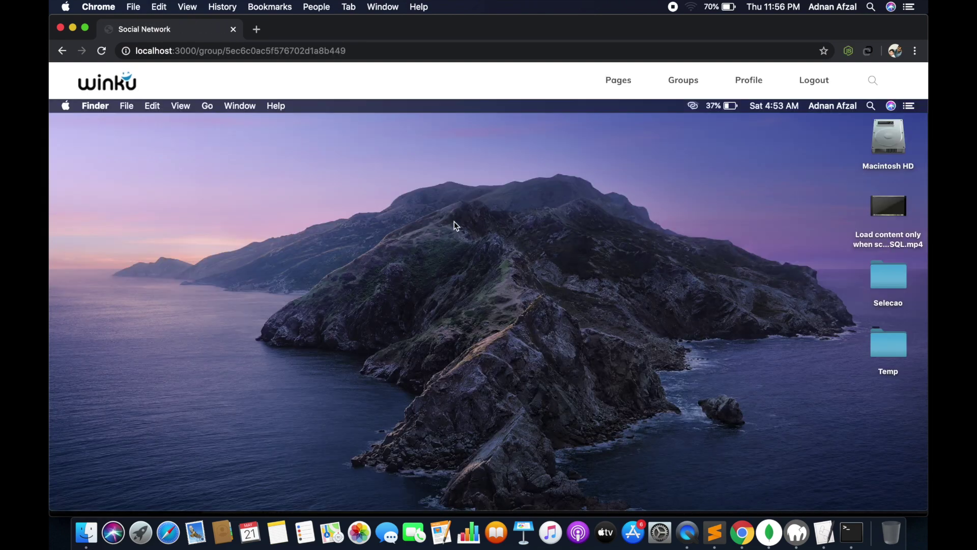
pyautogui.scroll(-10, 454, 221)
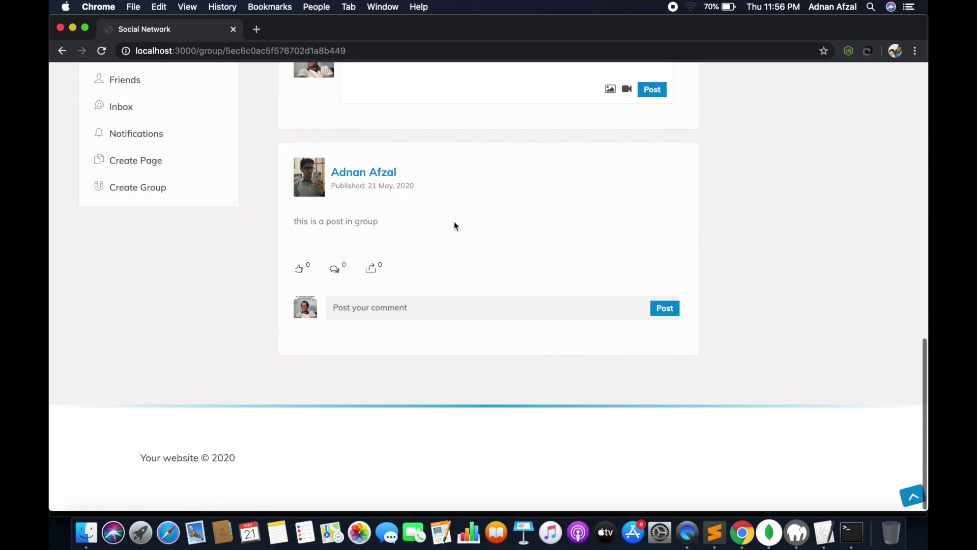
pyautogui.scroll(10, 454, 221)
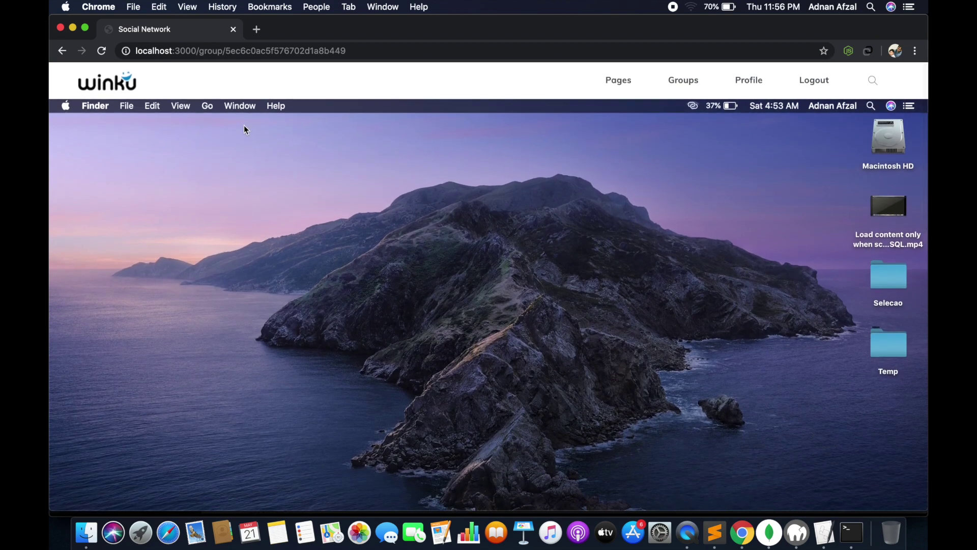
pyautogui.click(126, 80)
pyautogui.scroll(-6, 543, 289)
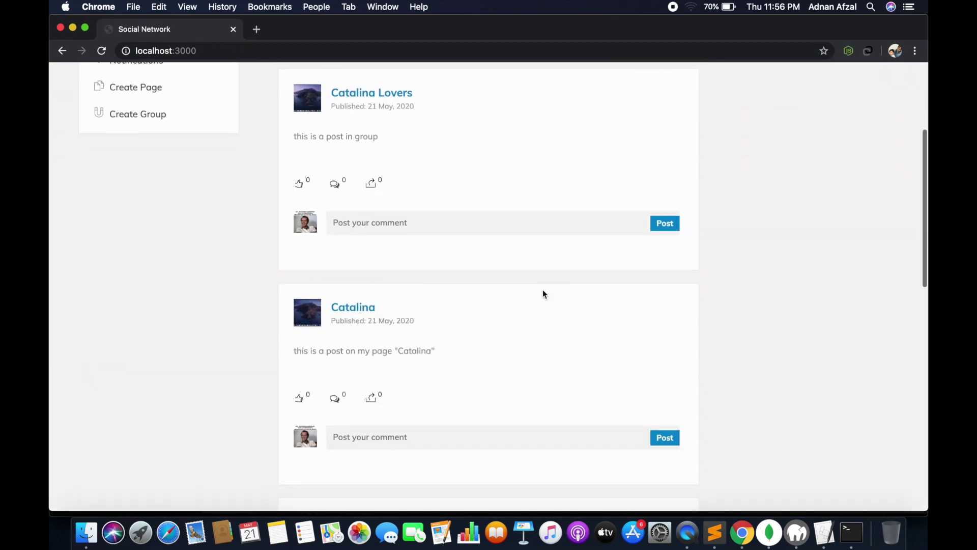
pyautogui.scroll(-1, 542, 294)
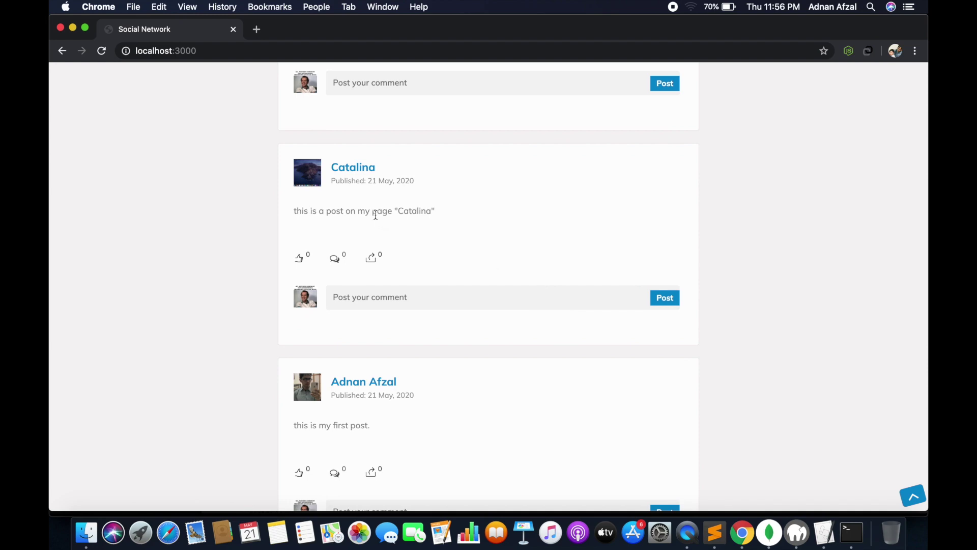
pyautogui.click(341, 170)
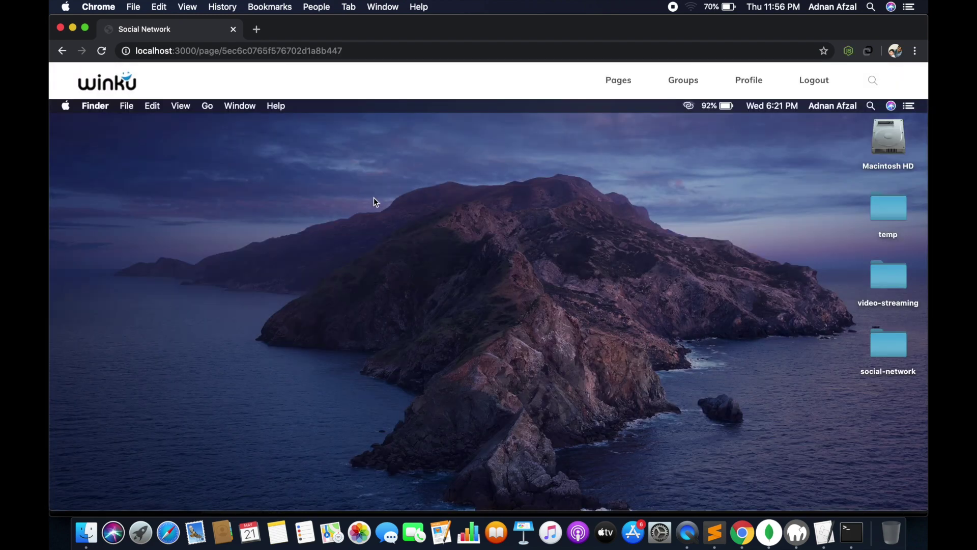
pyautogui.scroll(-10, 508, 210)
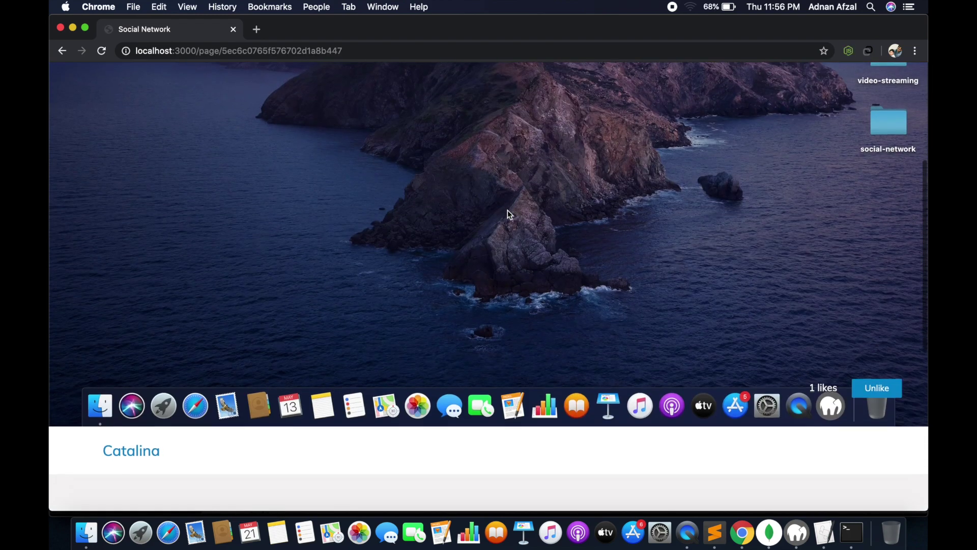
pyautogui.scroll(-2, 508, 210)
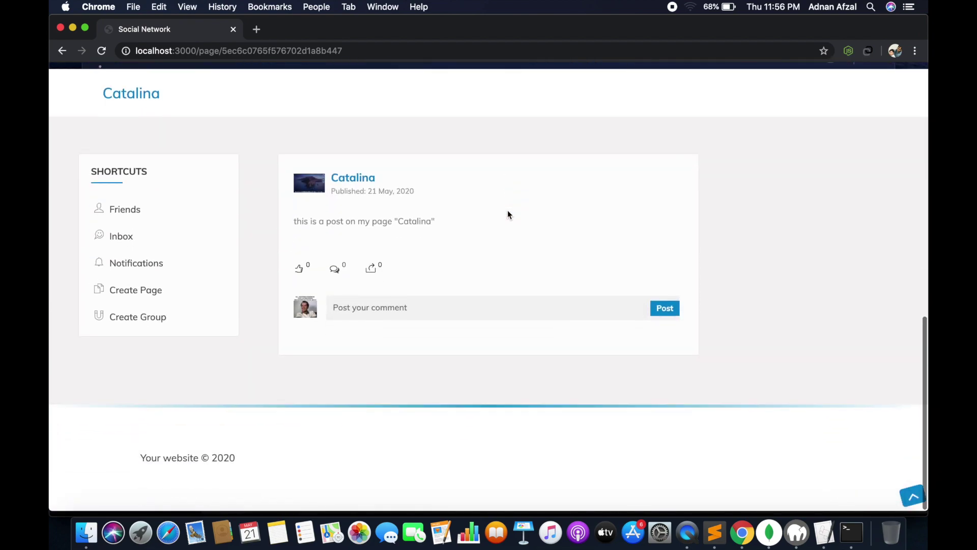
pyautogui.scroll(3, 508, 211)
pyautogui.scroll(6, 508, 209)
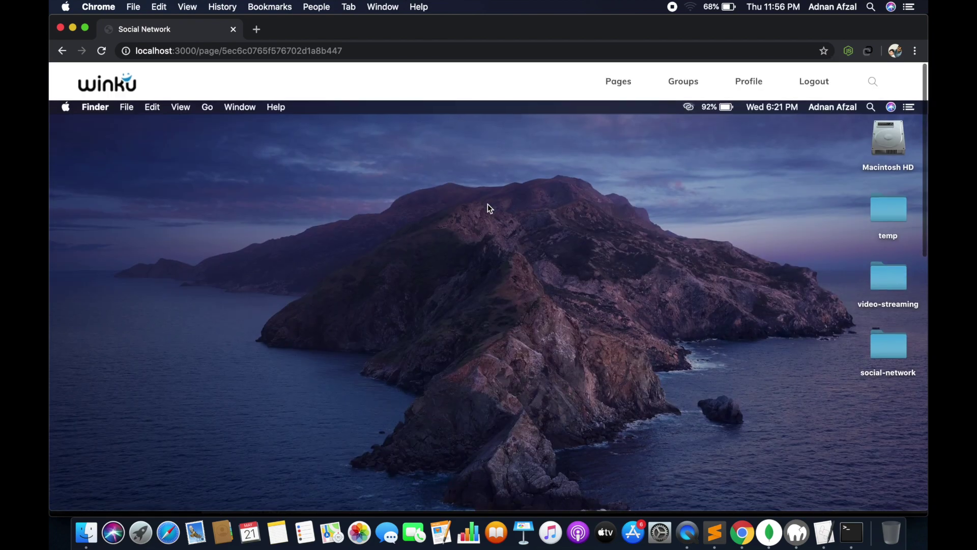
pyautogui.click(97, 77)
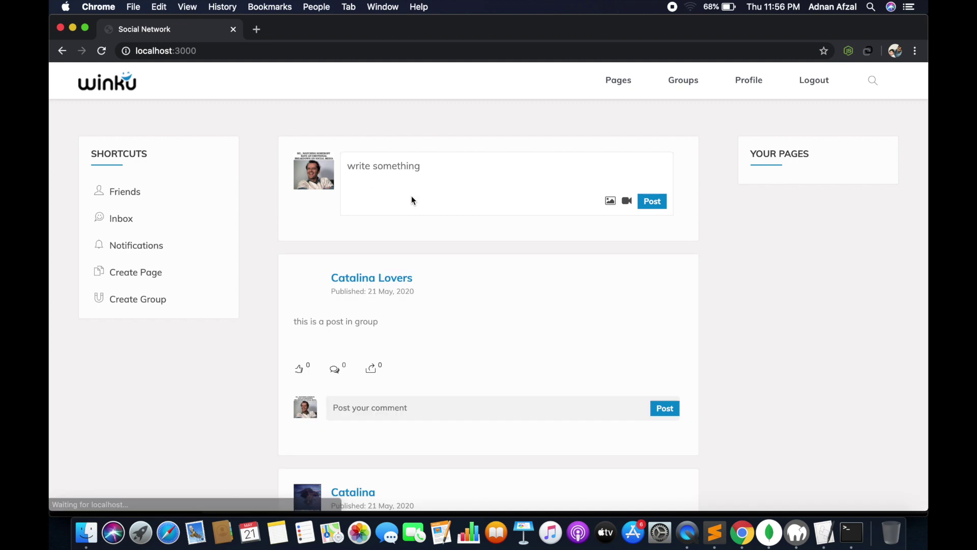
pyautogui.scroll(-3, 444, 203)
pyautogui.scroll(-10, 444, 202)
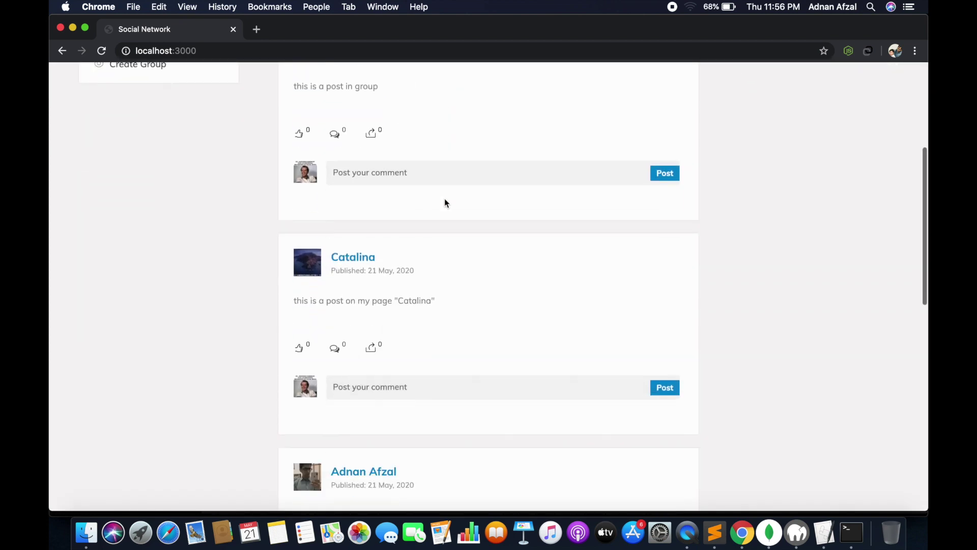
pyautogui.scroll(-5, 444, 203)
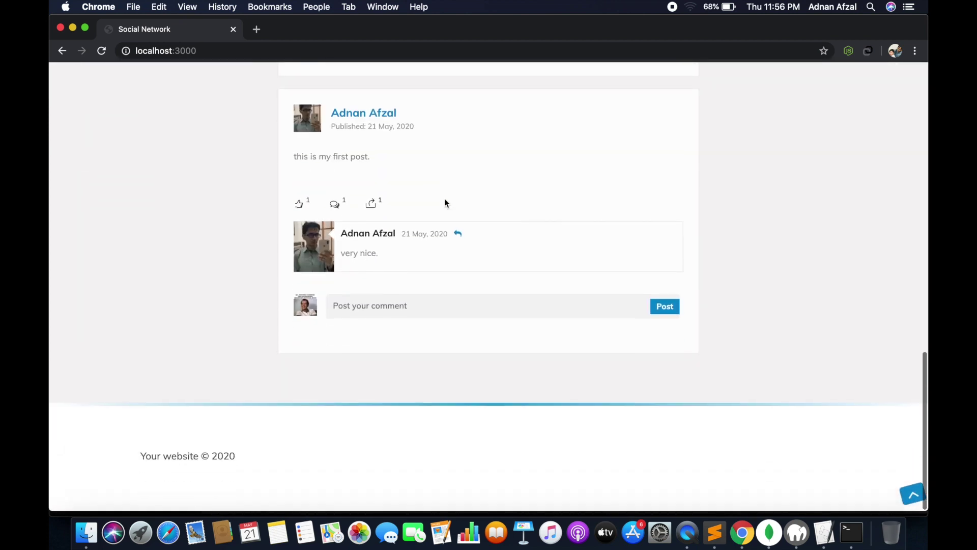